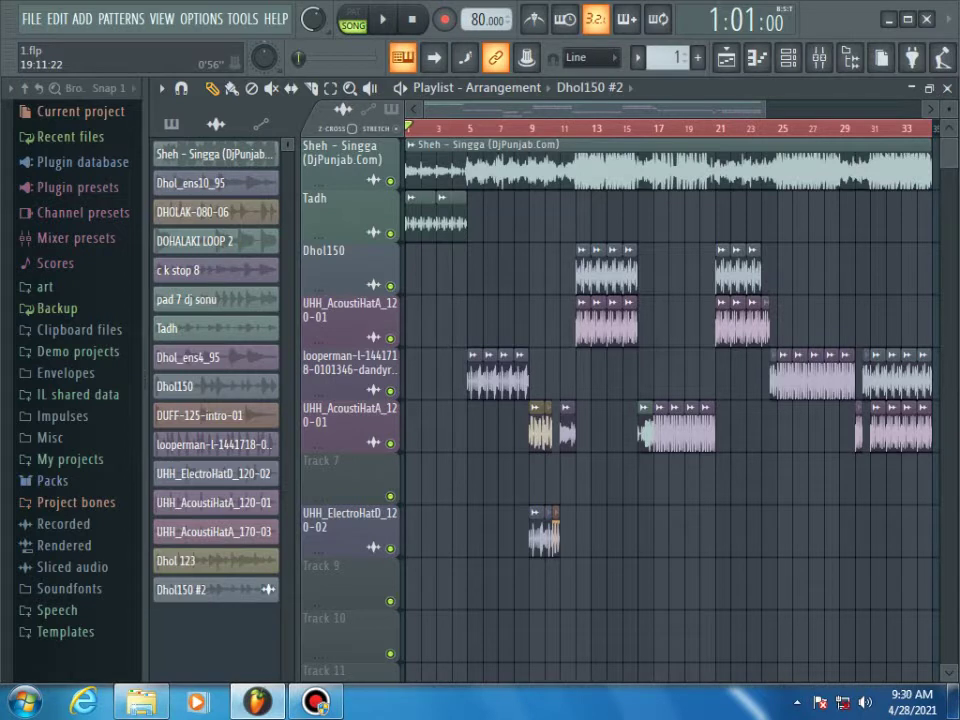
Play the arrangement from the start in song mode, skipping ahead to bar 9 and replaying from about bar 8
right_click(312, 19)
left_click(334, 27)
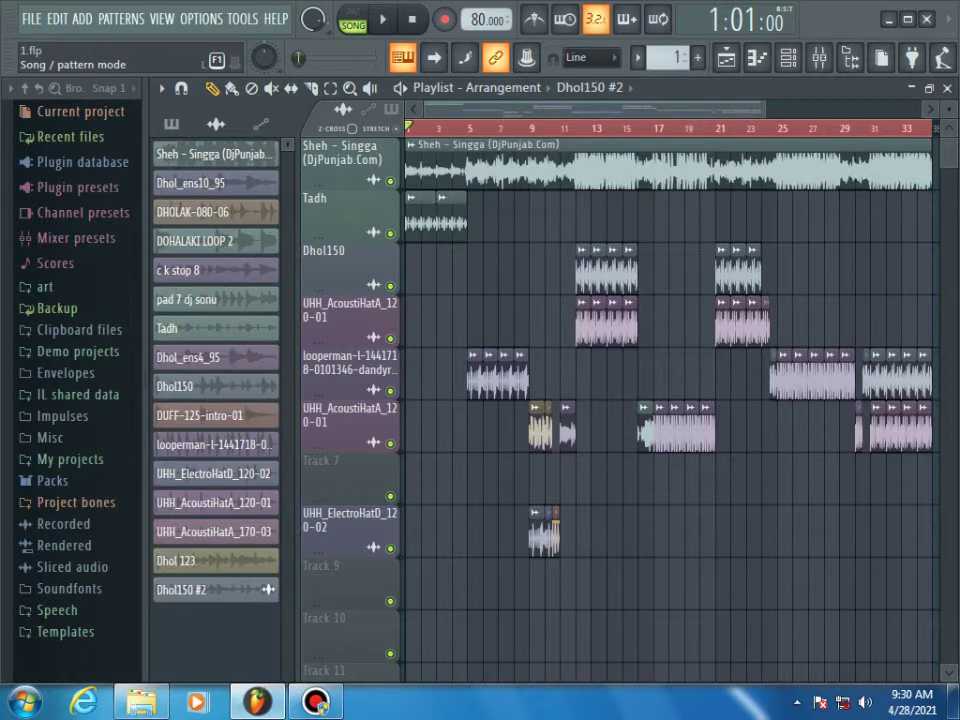
mouse_move(766, 109)
left_mouse_down()
mouse_move(862, 109)
mouse_move(750, 109)
mouse_move(774, 109)
mouse_move(759, 109)
left_mouse_up()
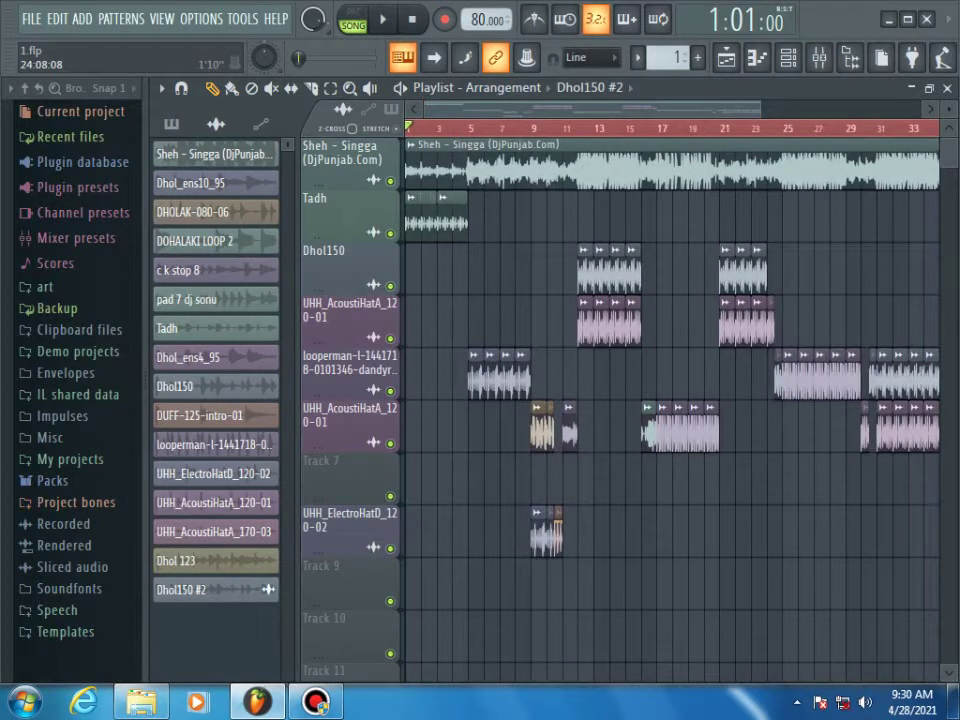
key("space")
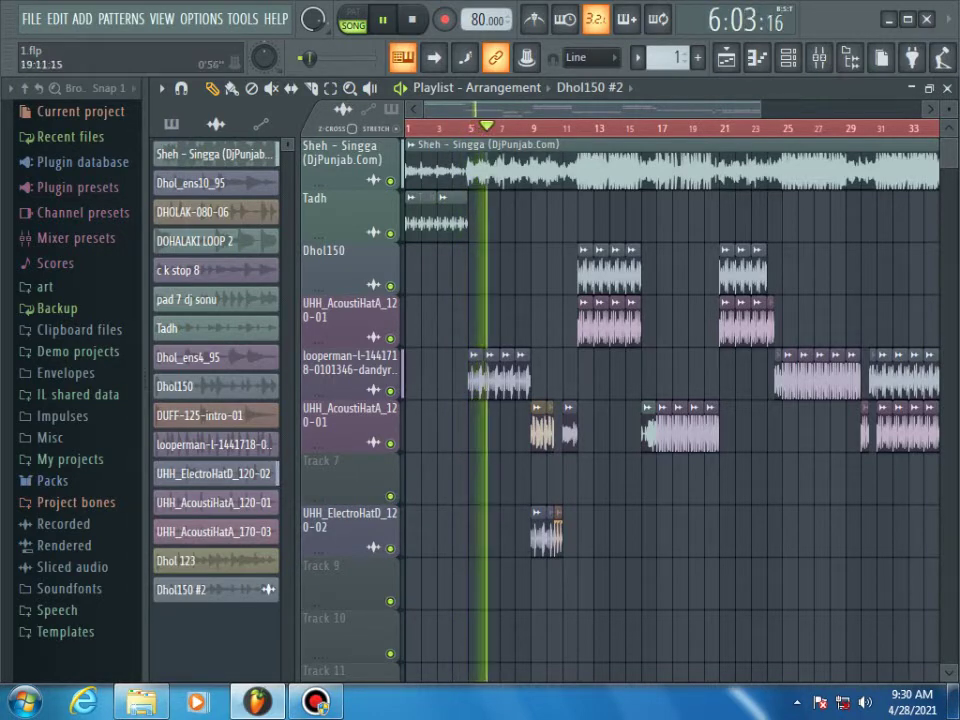
left_click_drag(760, 109, 660, 109)
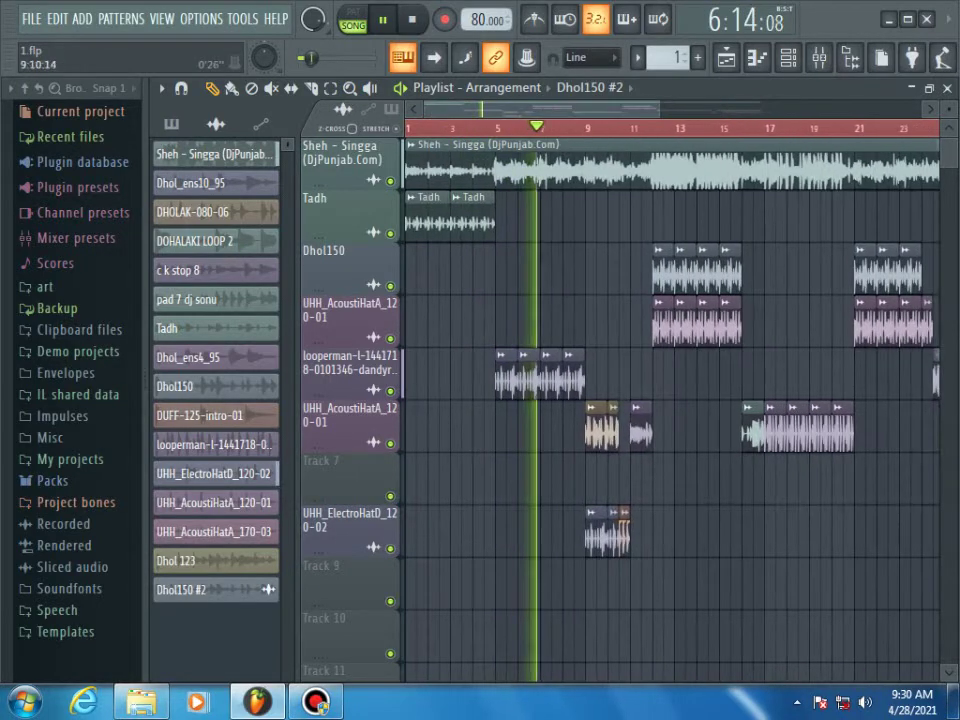
left_click(587, 128)
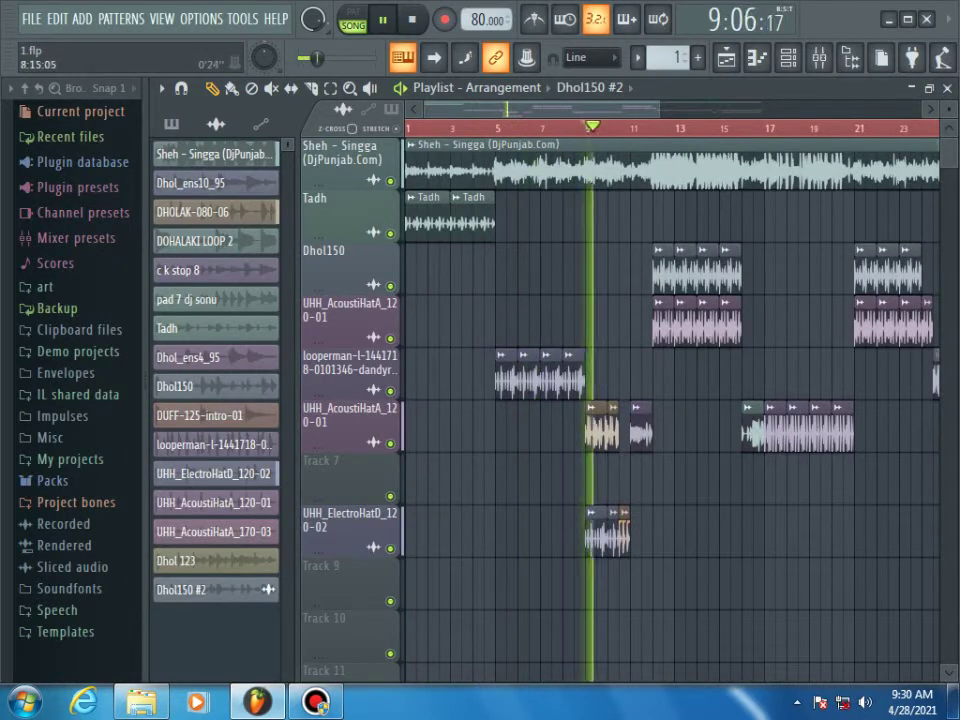
left_click(587, 128)
left_click(565, 128)
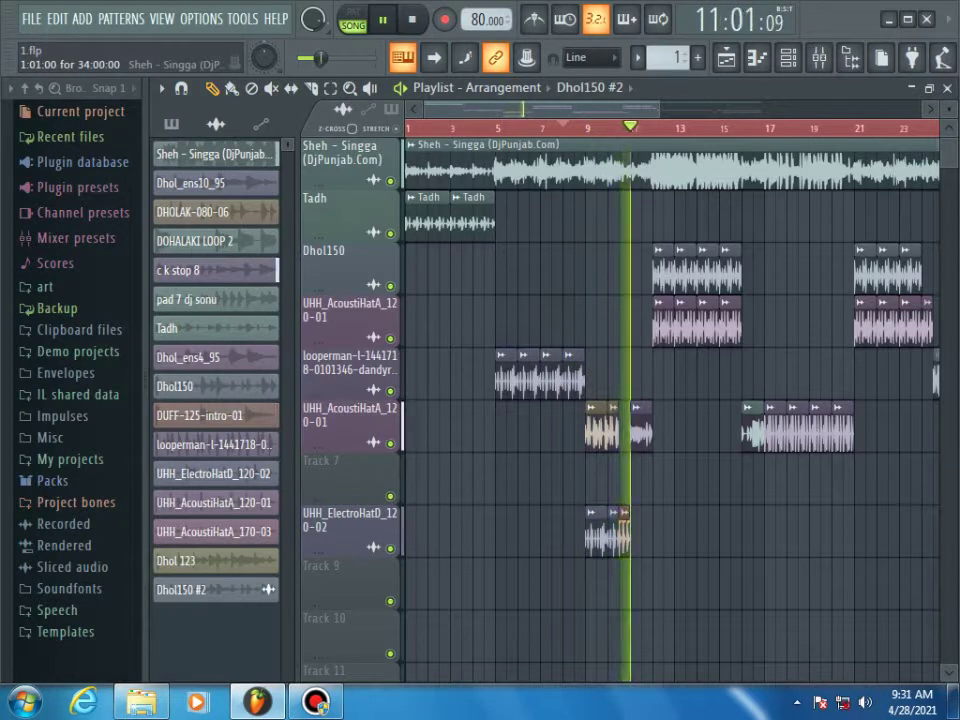
Listen through the later sections, skip playback to bar 29 to hear the ending, and stop
left_click_drag(659, 109, 593, 109)
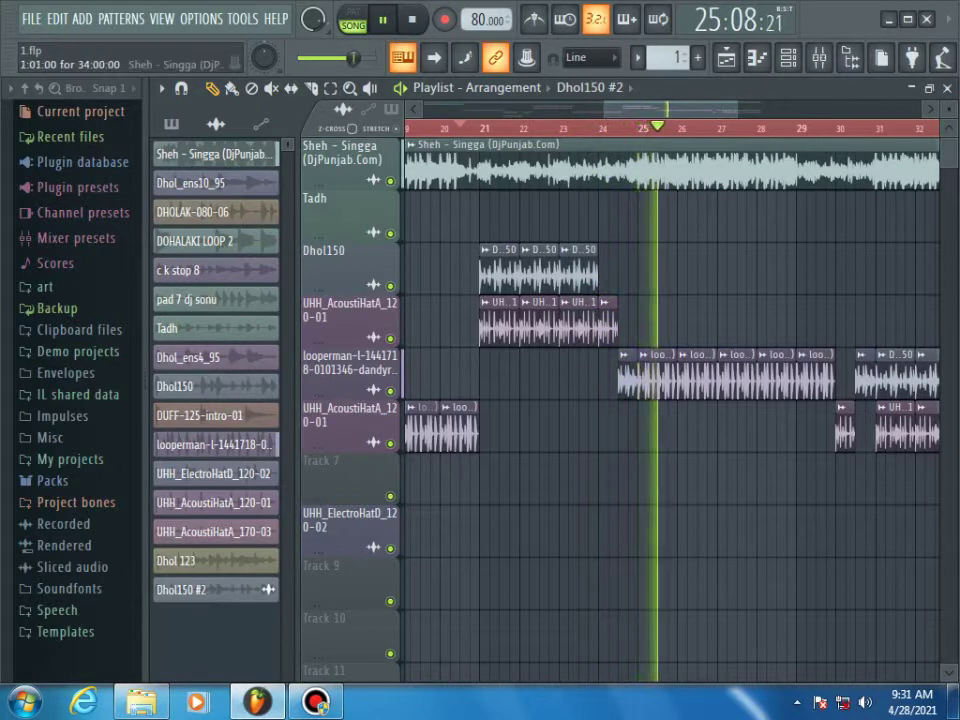
left_click(794, 128)
left_click_drag(692, 109, 735, 109)
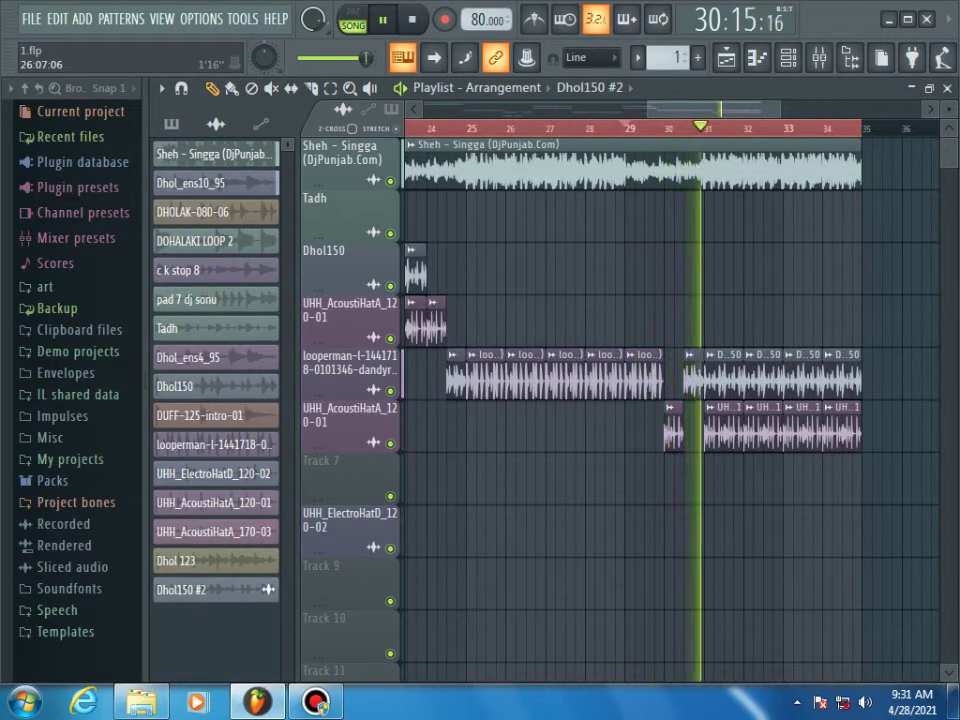
key("space")
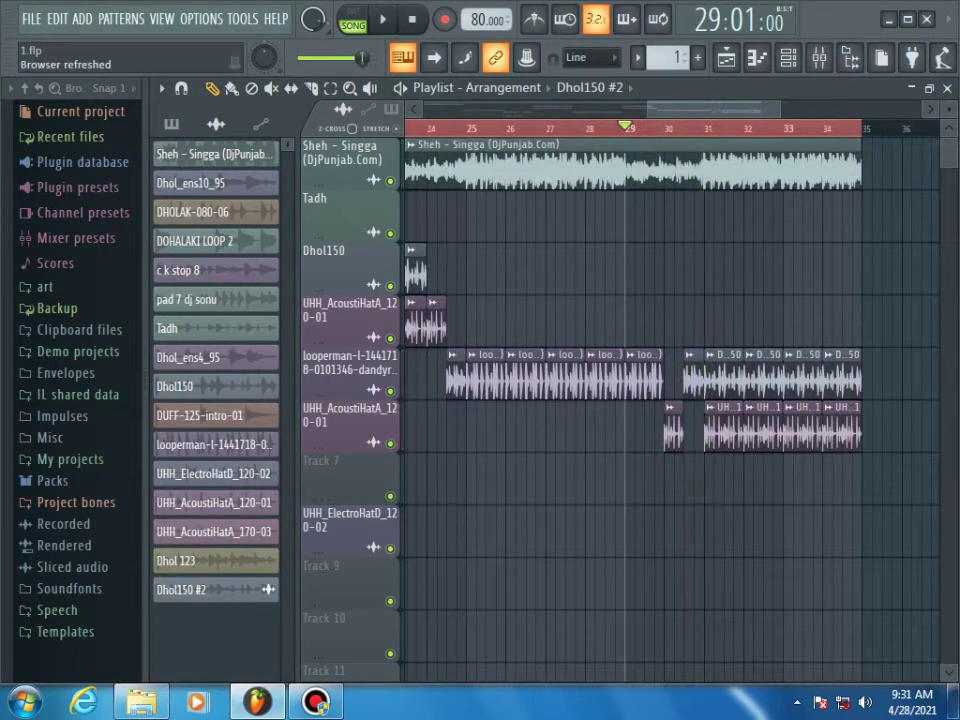
Delete the second Tadh clip and open the Tadh sample's time-stretching duration options
left_click_drag(678, 109, 454, 109)
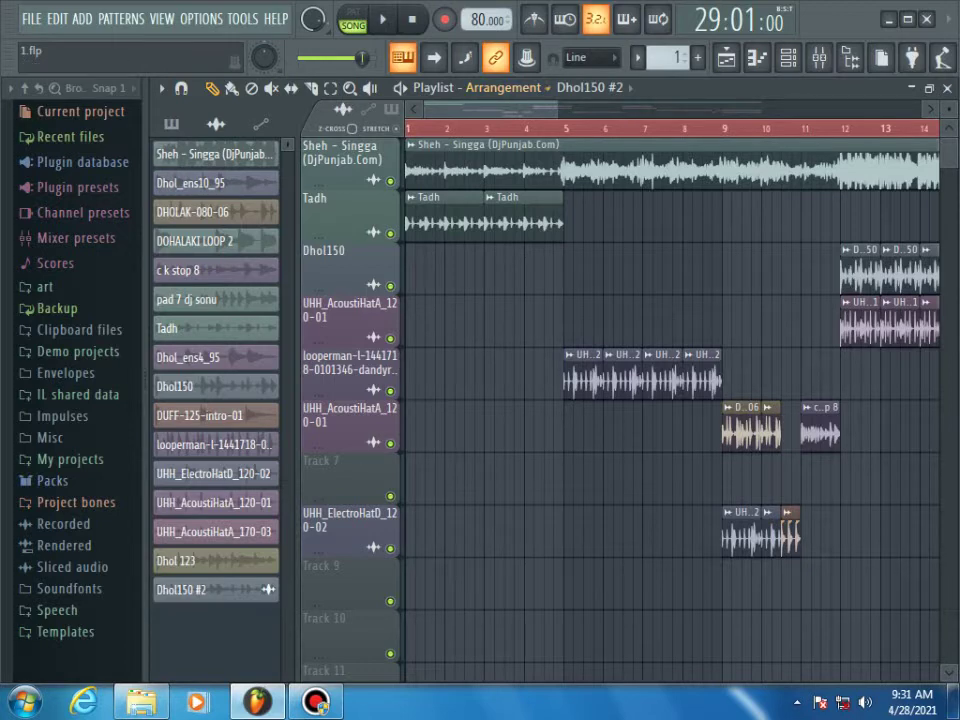
left_click_drag(556, 109, 766, 109)
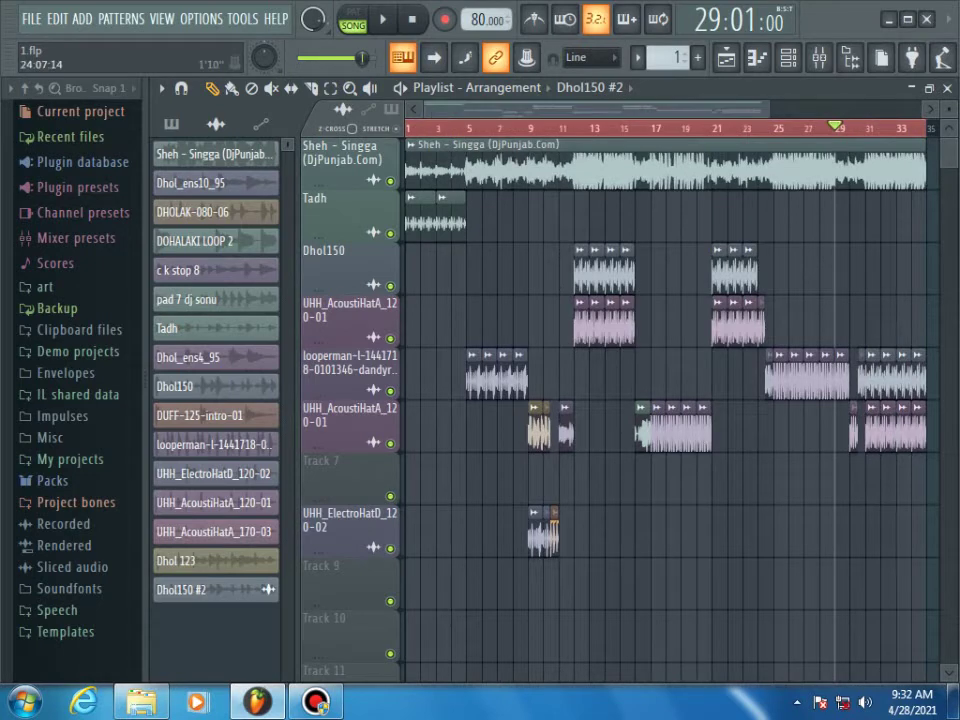
scroll(670, 400, "up", 5)
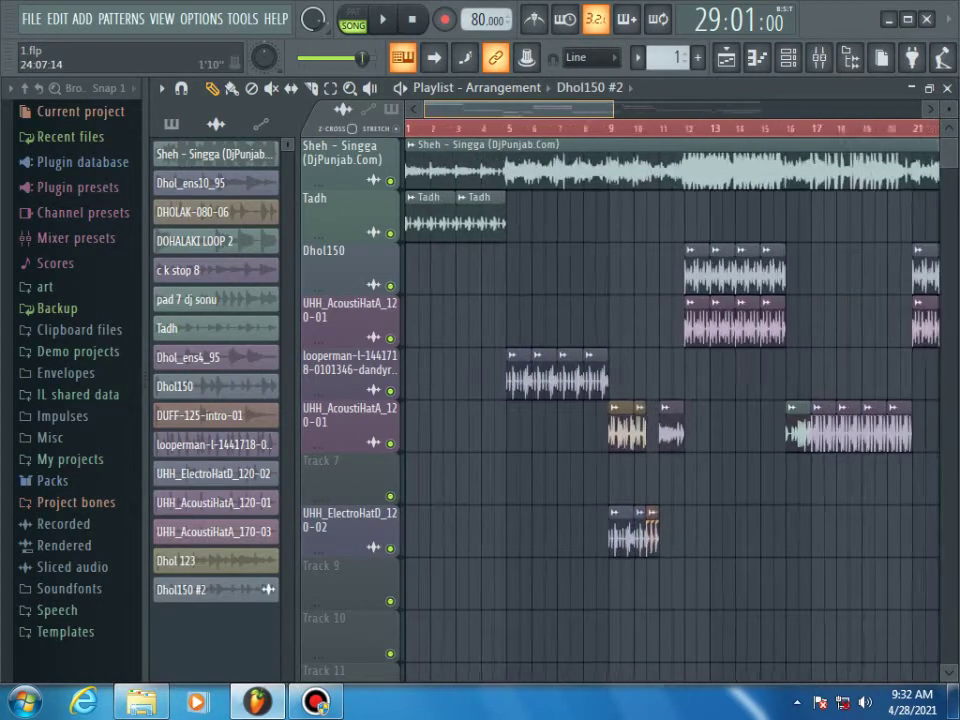
scroll(670, 400, "up", 2)
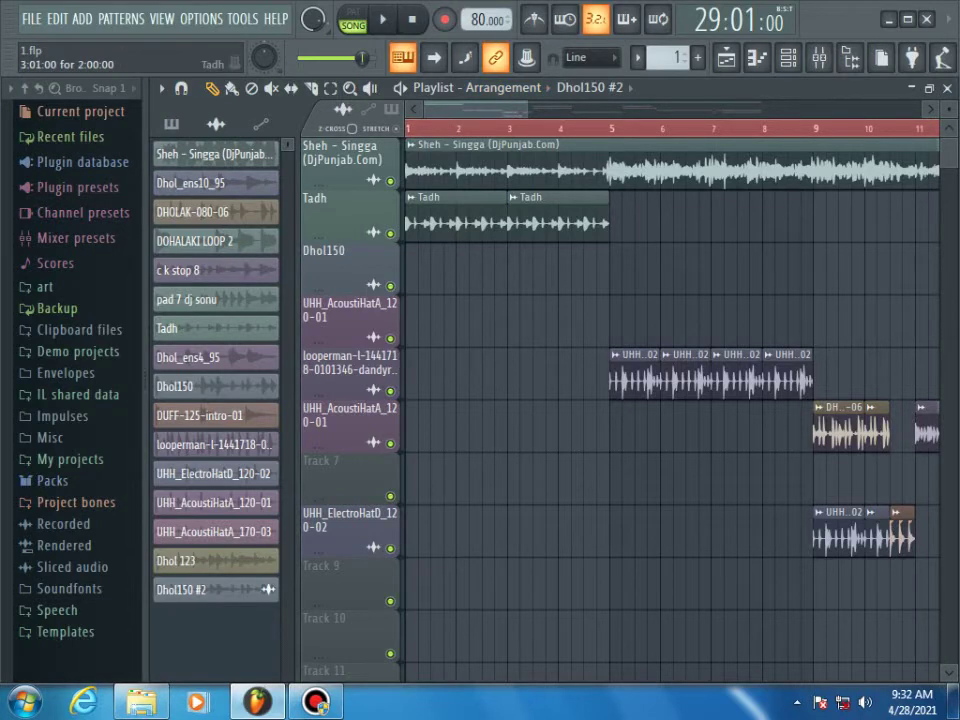
right_click(551, 222)
double_click(470, 222)
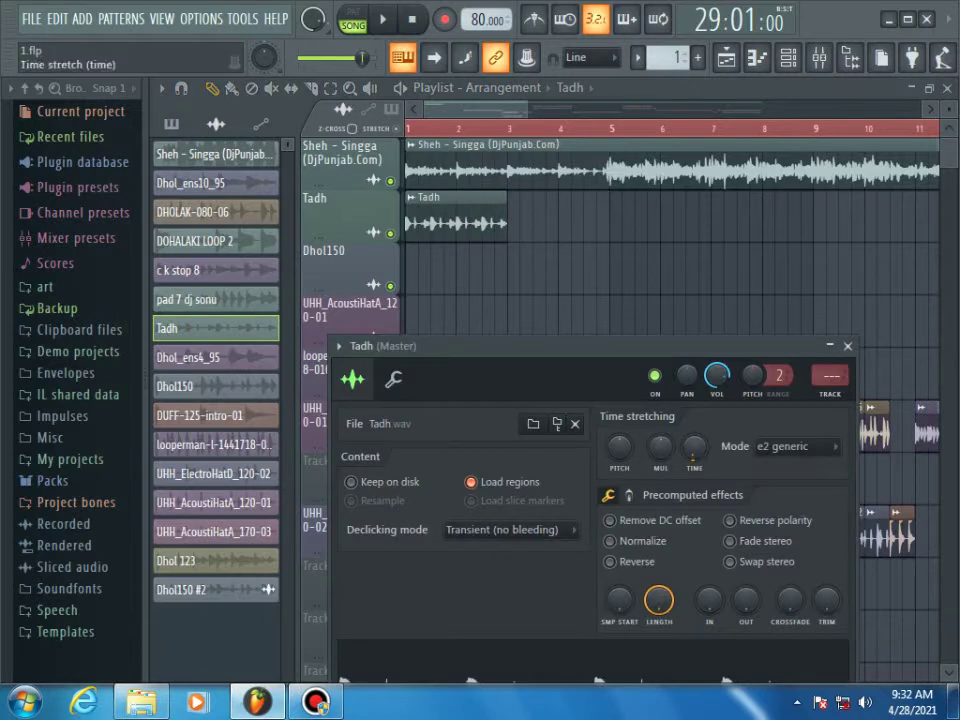
right_click(693, 447)
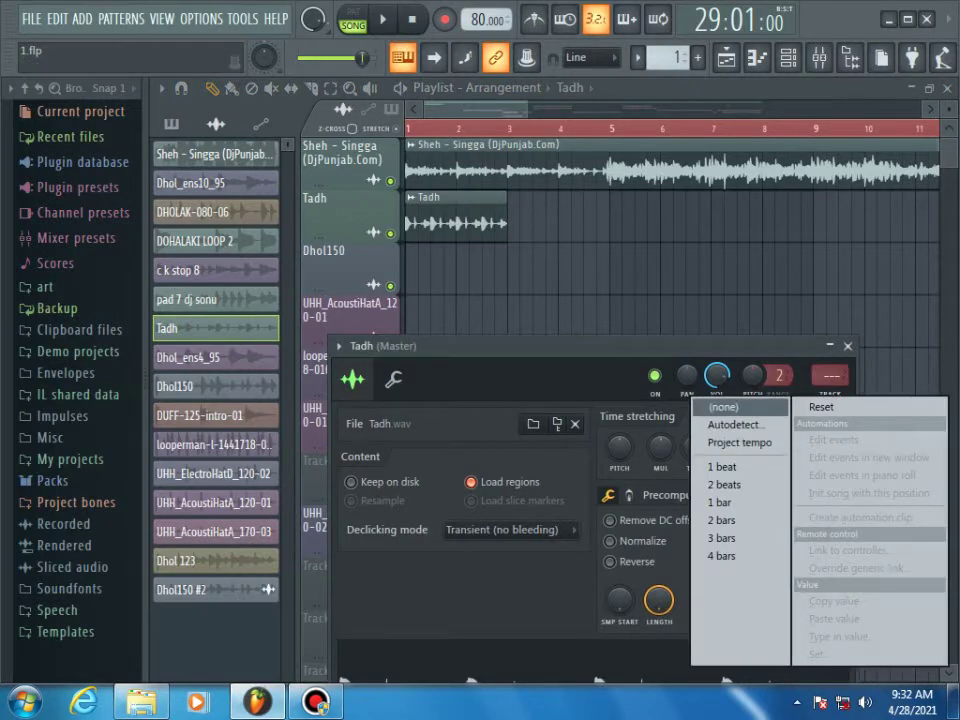
Close the Tadh sample settings, remove the stray Tadh clip near bar 10, and place a Tadh clip directly after the first one
double_click(850, 346)
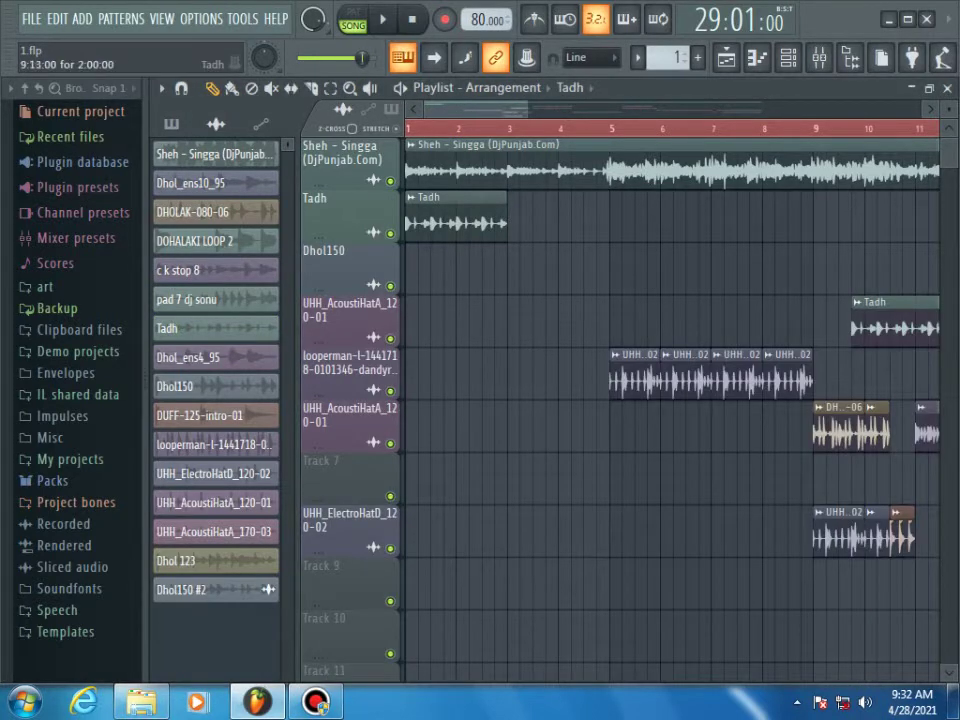
right_click(855, 342)
mouse_move(458, 222)
left_mouse_down()
mouse_move(546, 222)
mouse_move(458, 222)
left_mouse_up()
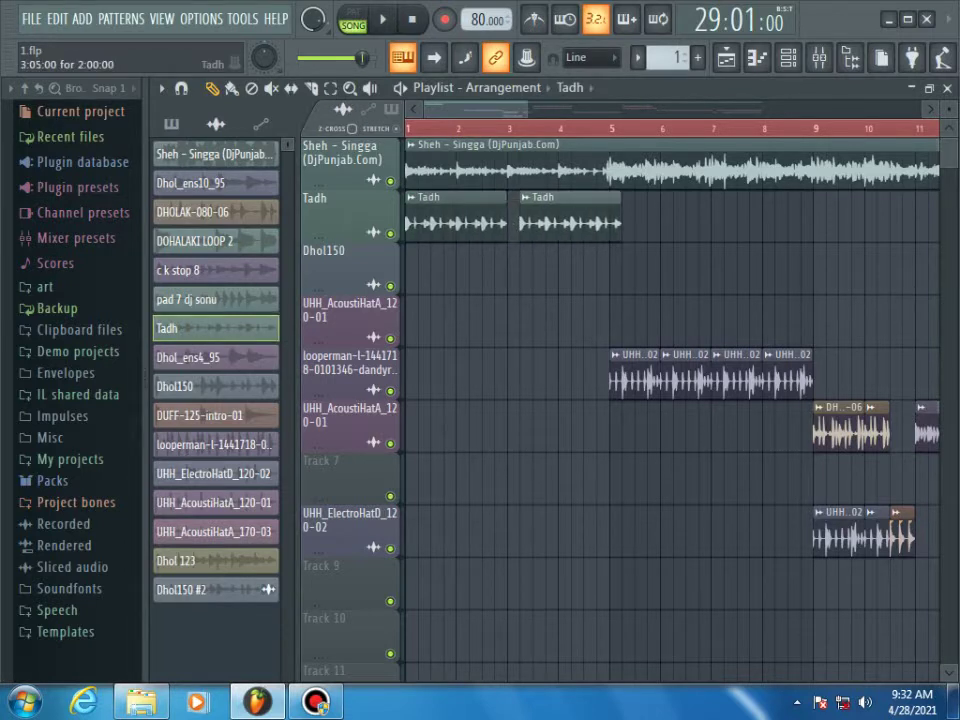
Solo the looperman track and play its UHH_ElectroHatD loops briefly from bar 5
left_click(610, 128)
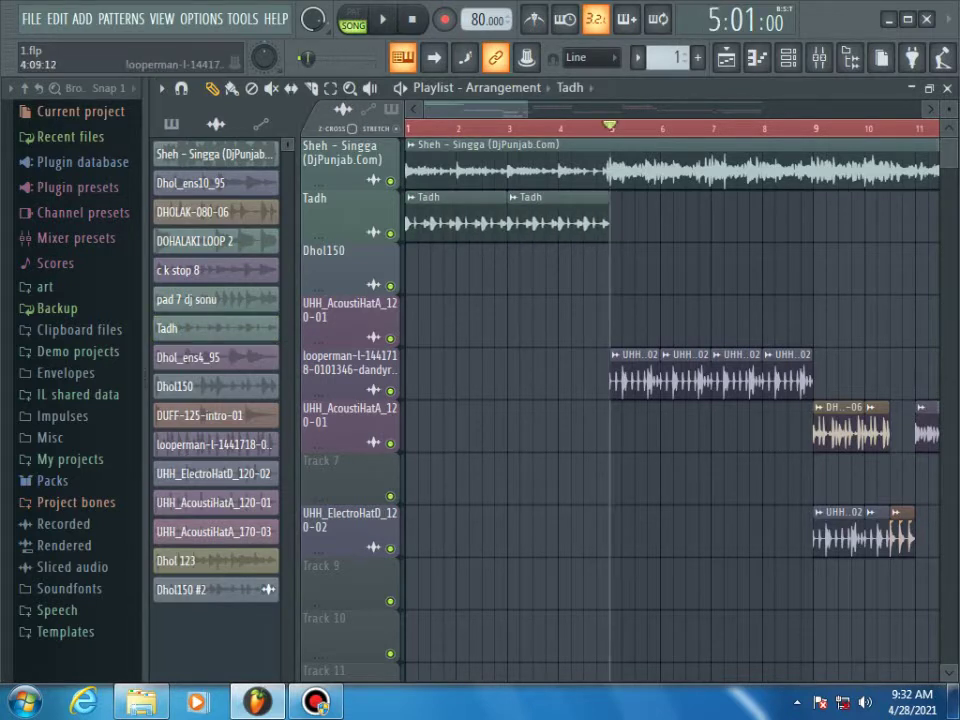
left_click_drag(500, 108, 535, 108)
right_click(390, 390)
key("space")
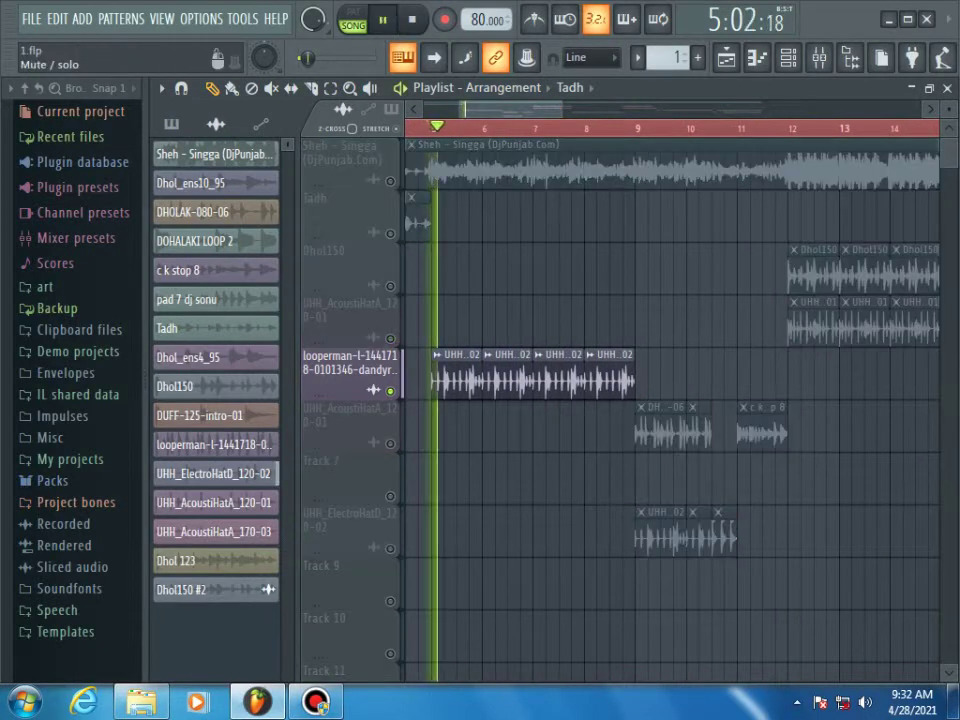
key("space")
Solo the Dhol150 track and play its loops from bar 12
left_click(788, 148)
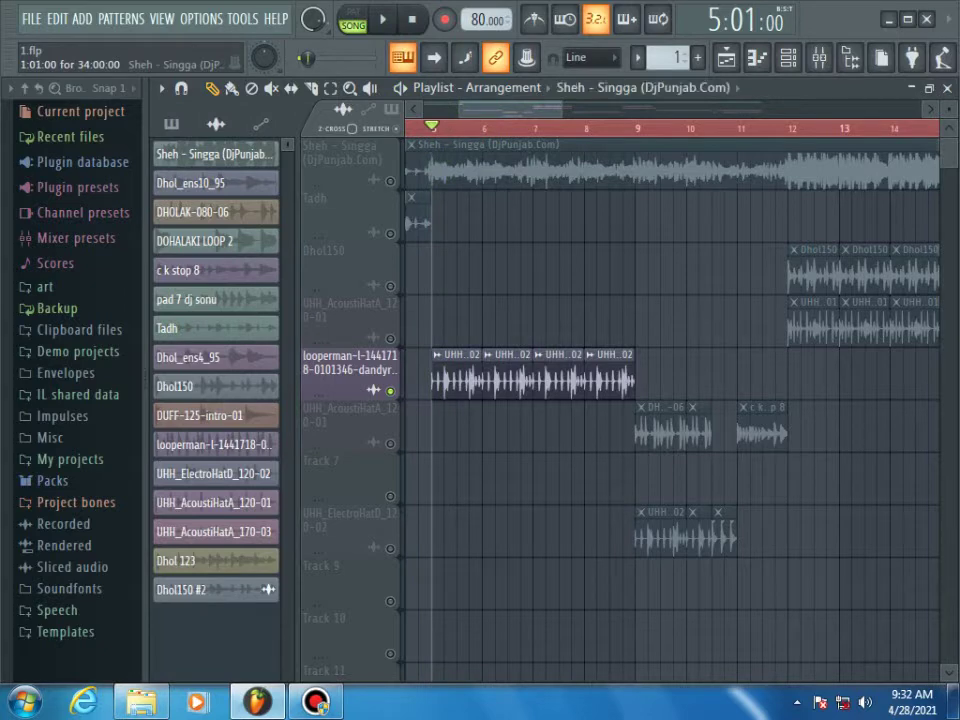
left_click(788, 128)
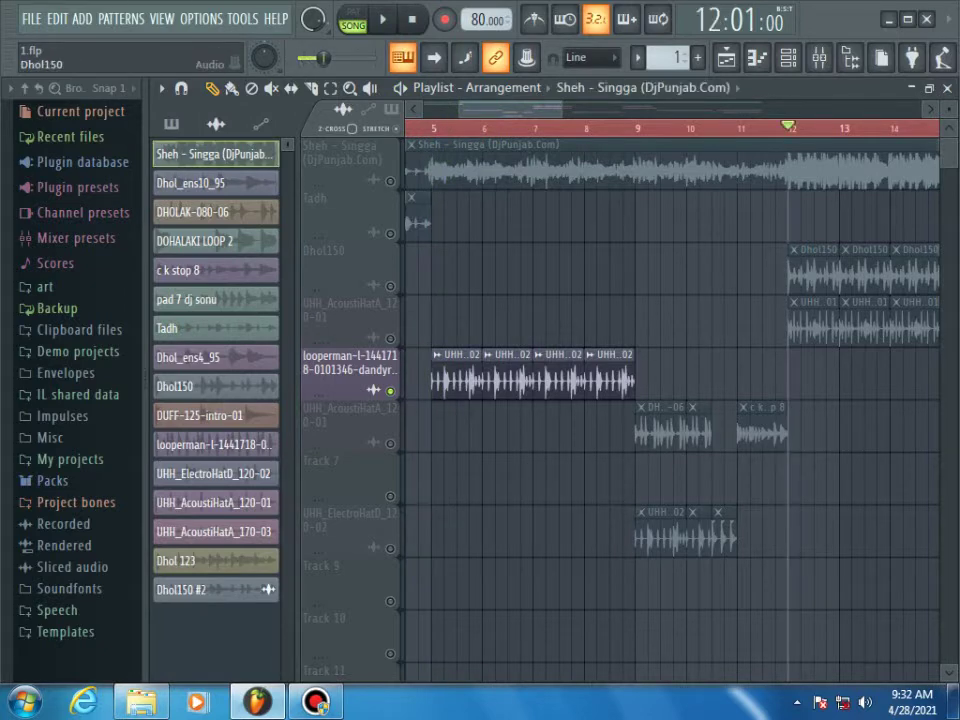
right_click(390, 285)
key("space")
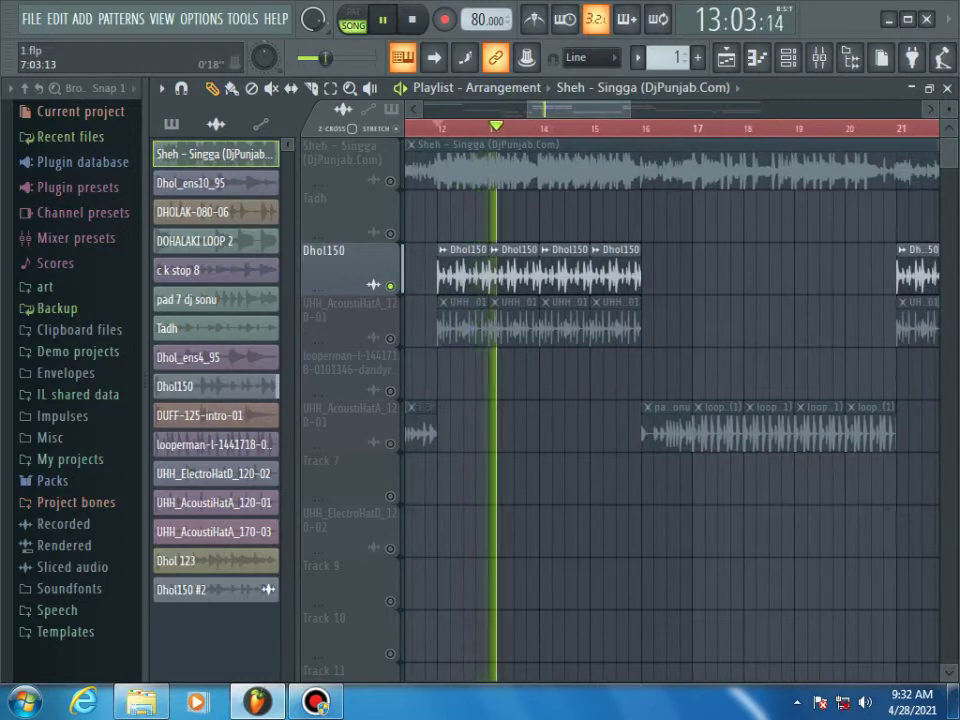
key("space")
Delete the four Dhol150 clips and the four UHH_AcoustiHatA clips beneath them in bars 12 to 15
mouse_move(631, 109)
left_mouse_down()
mouse_move(815, 109)
mouse_move(633, 109)
left_mouse_up()
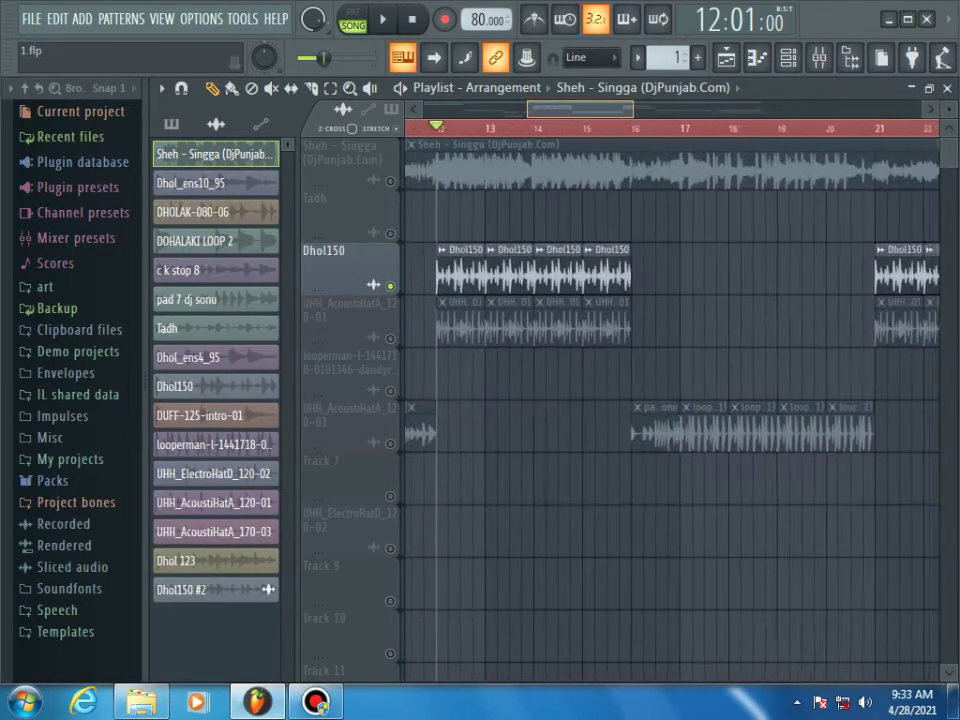
scroll(670, 128, "up", 1)
right_click(462, 275)
right_click(520, 275)
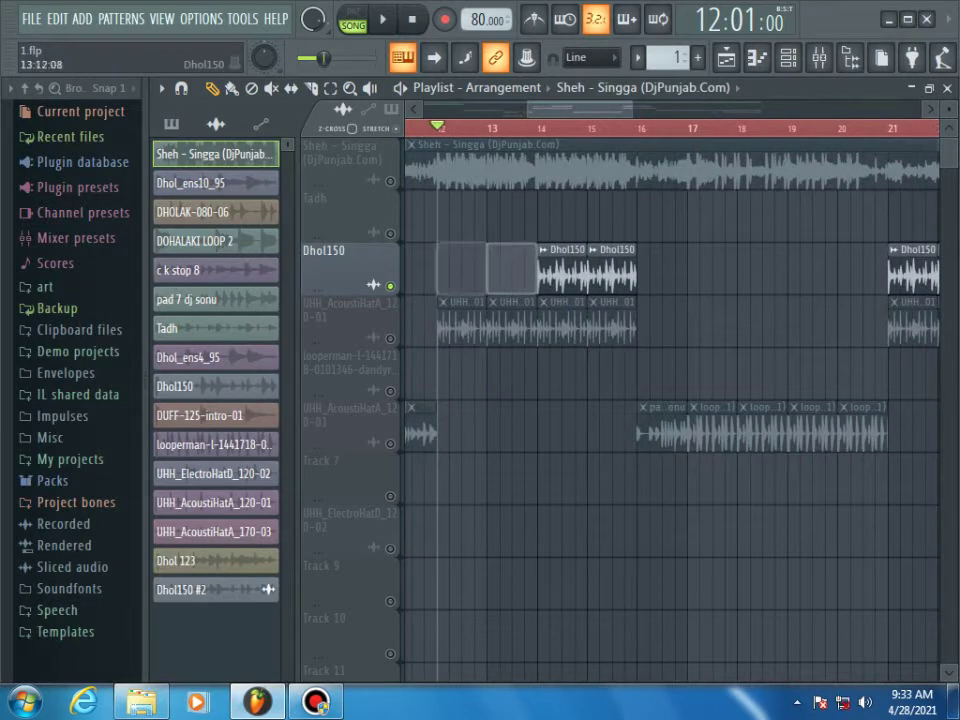
right_click(562, 275)
right_click(612, 275)
right_click(614, 325)
right_click(562, 325)
right_click(512, 325)
right_click(455, 325)
Place one Dhol150 clip at bar 12 on the Dhol150 track, removing the song clip placed there by mistake
scroll(670, 128, "up", 5)
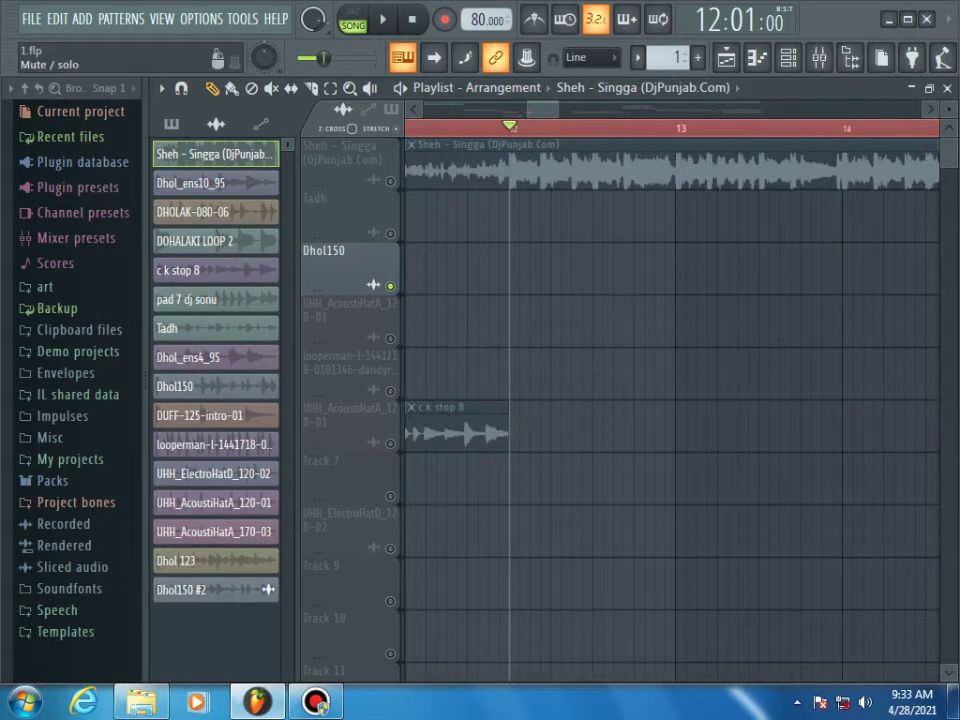
left_click(520, 272)
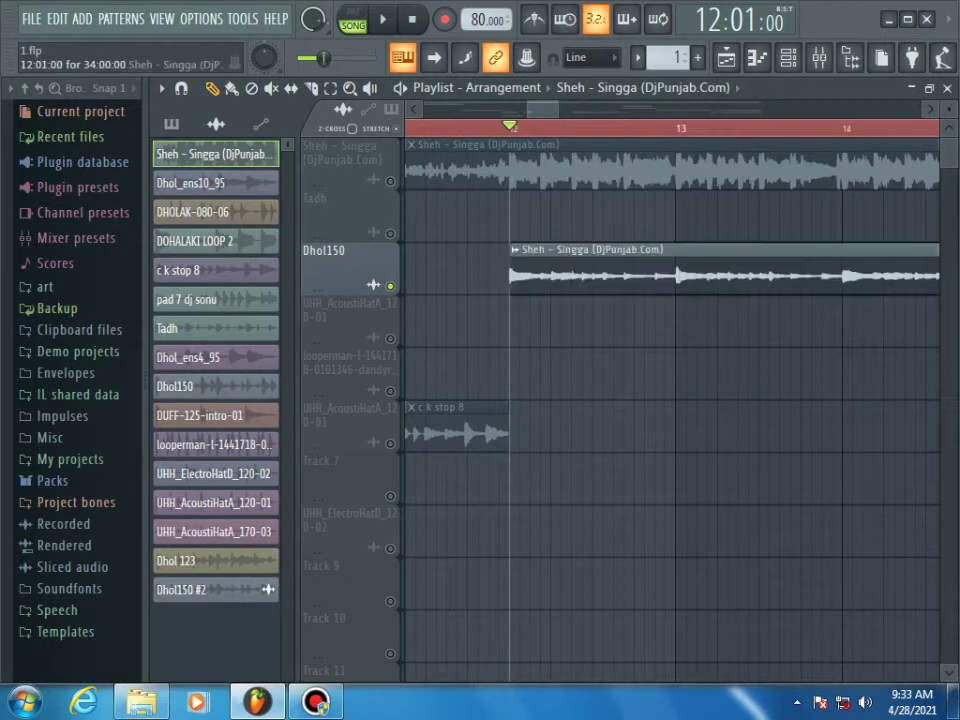
right_click(566, 272)
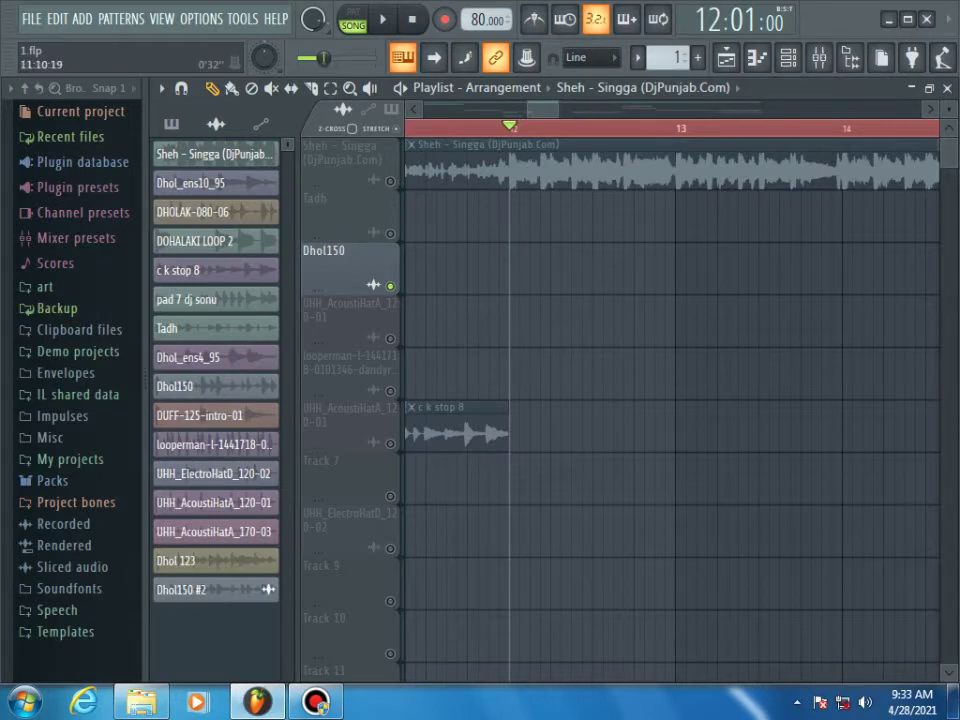
scroll(670, 128, "down", 5)
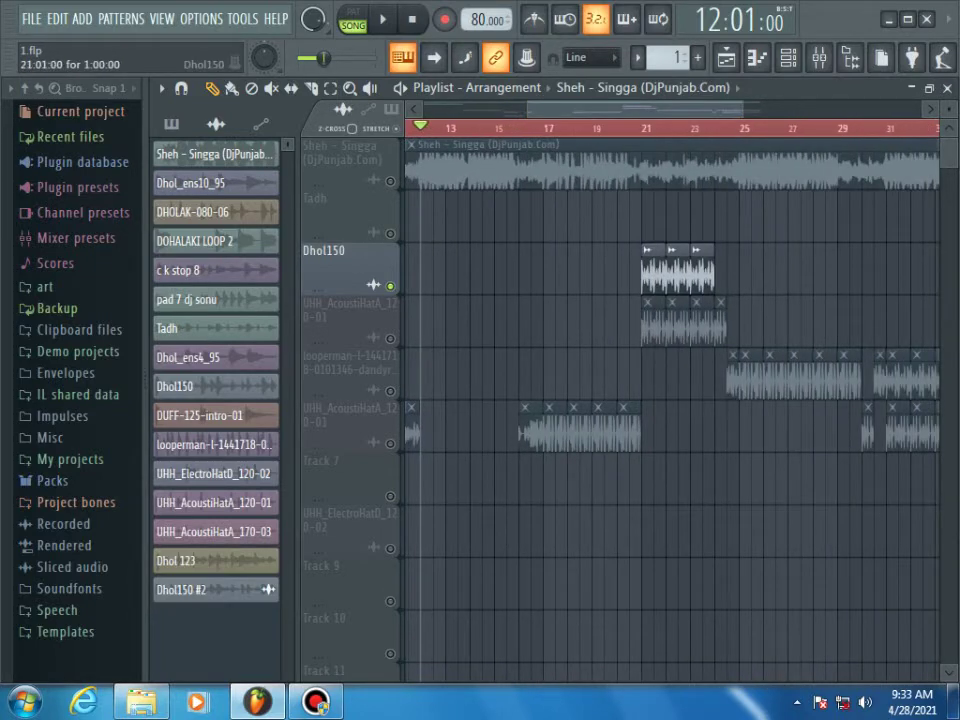
left_click(653, 271)
left_click(433, 271)
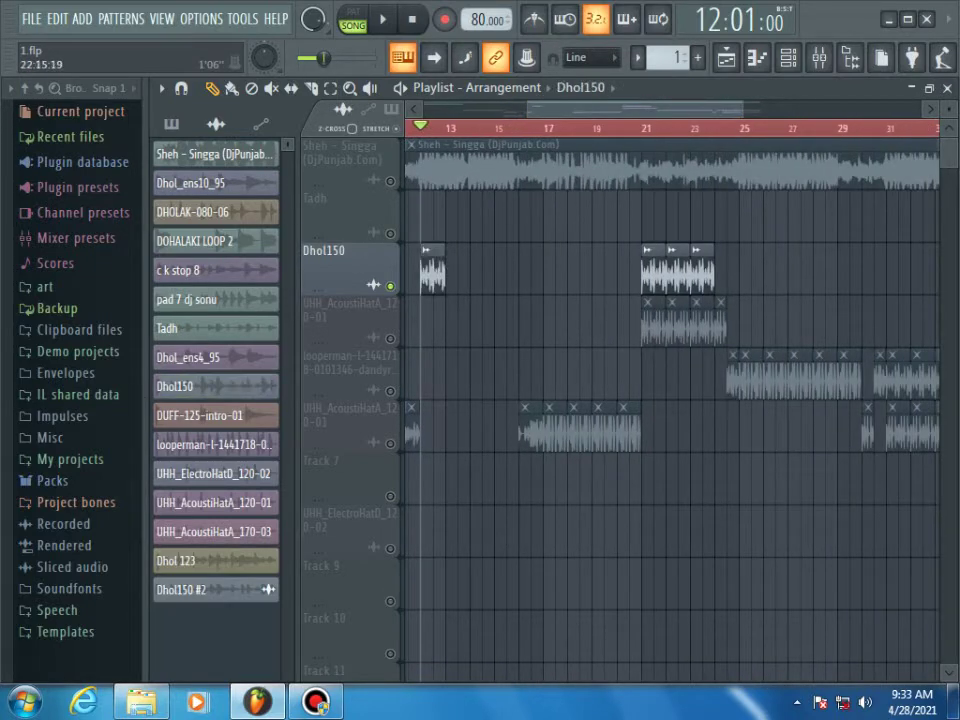
Move the Dhol150 clip to bar 13 and play the spot briefly
left_click_drag(742, 109, 572, 109)
left_click_drag(565, 272, 683, 272)
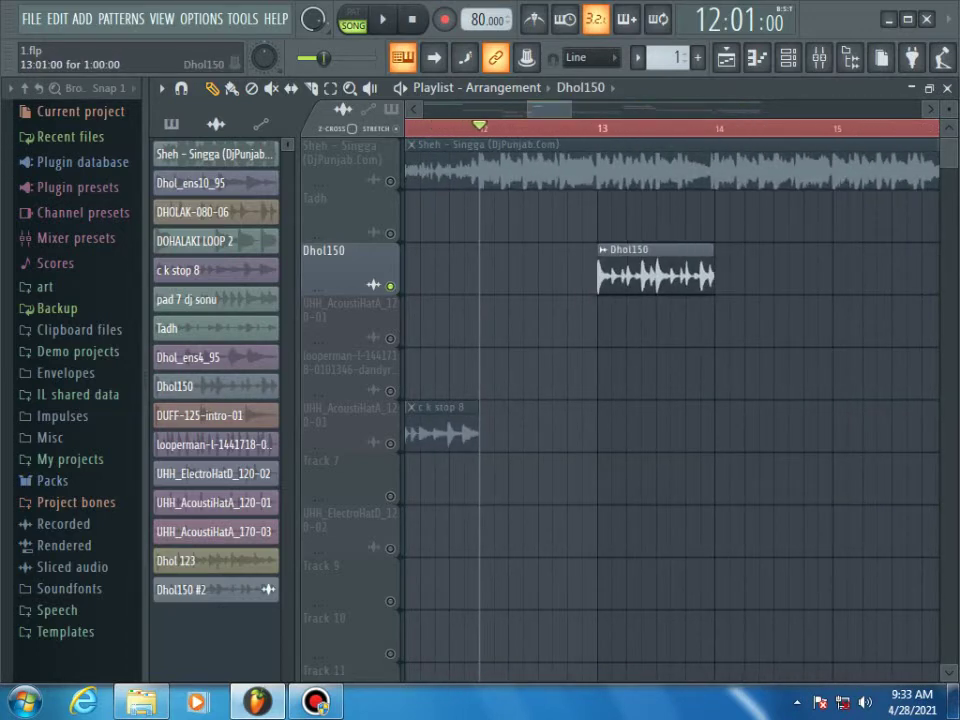
key("space")
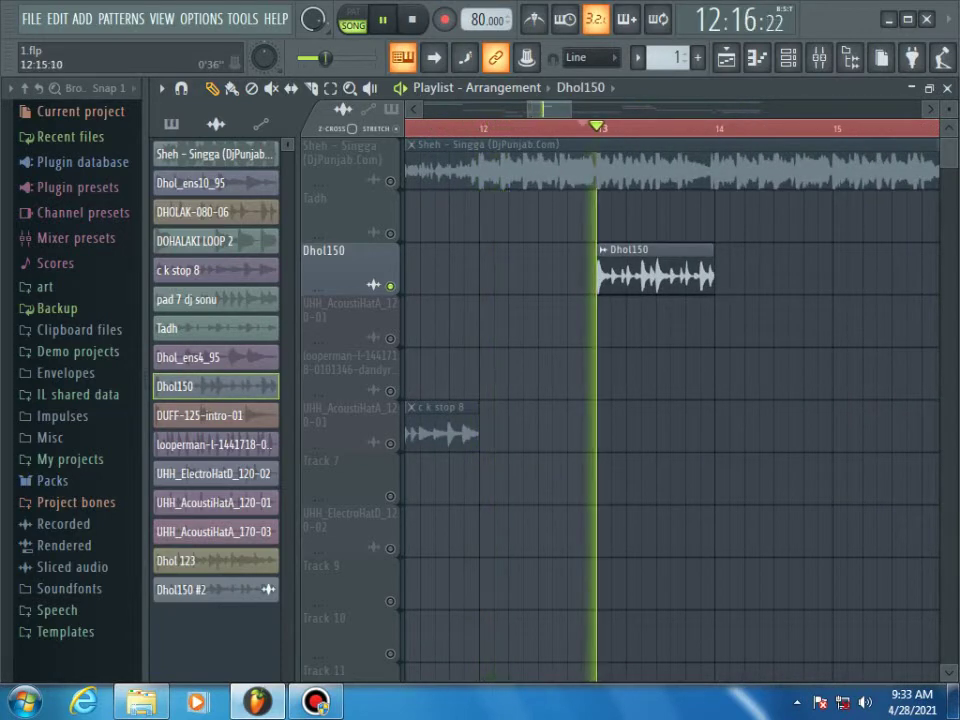
key("space")
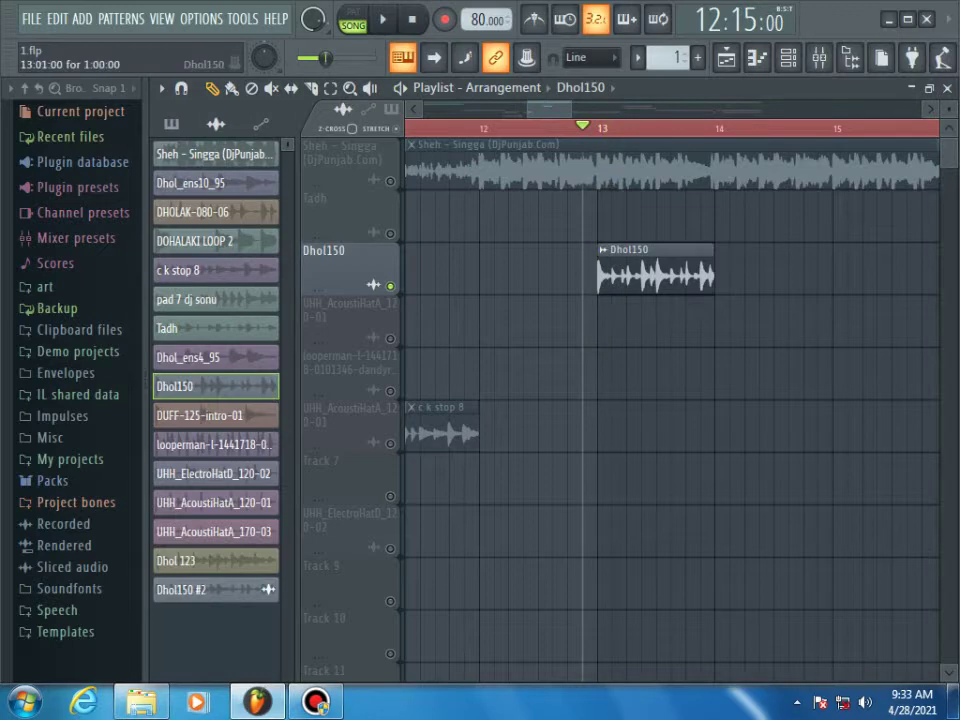
Reset the time-stretching duration of the Dhol150 sample and close its settings
double_click(655, 273)
right_click(572, 325)
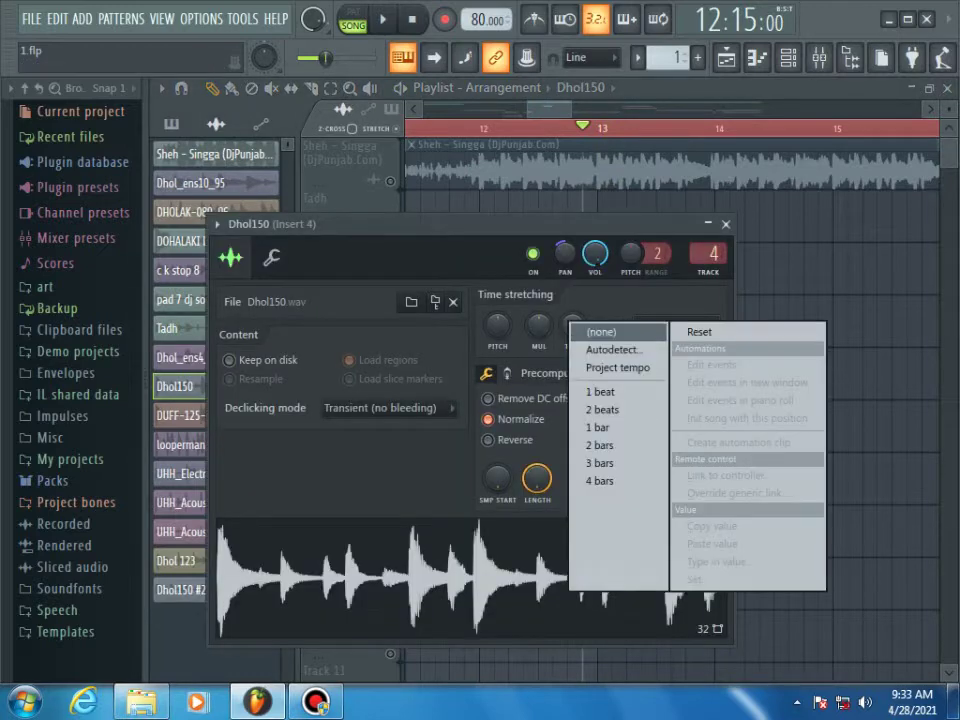
left_click(700, 332)
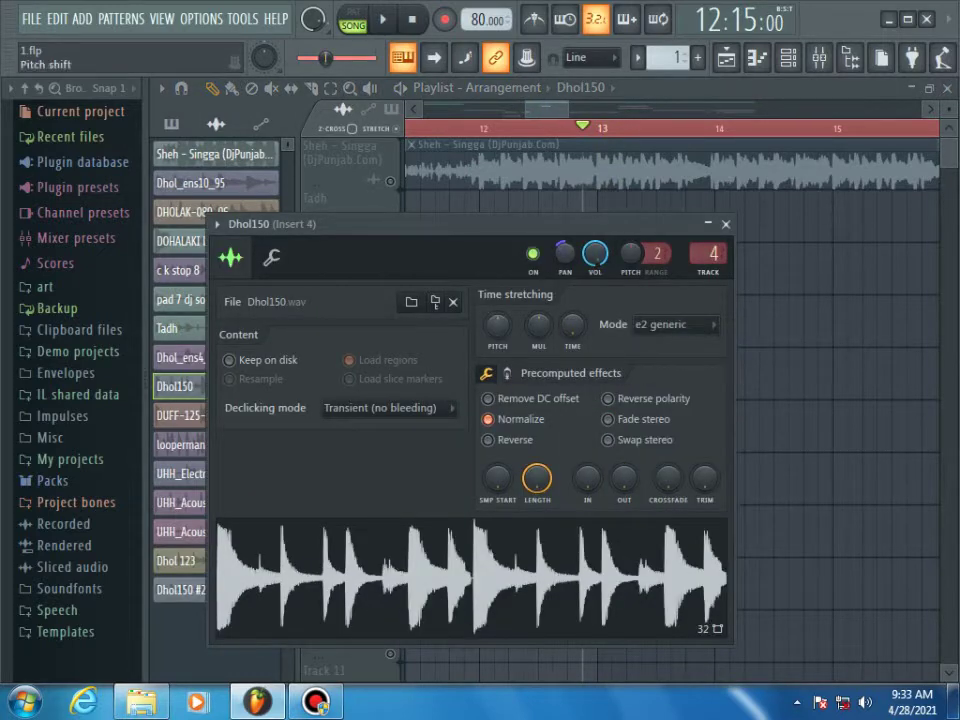
left_click(726, 224)
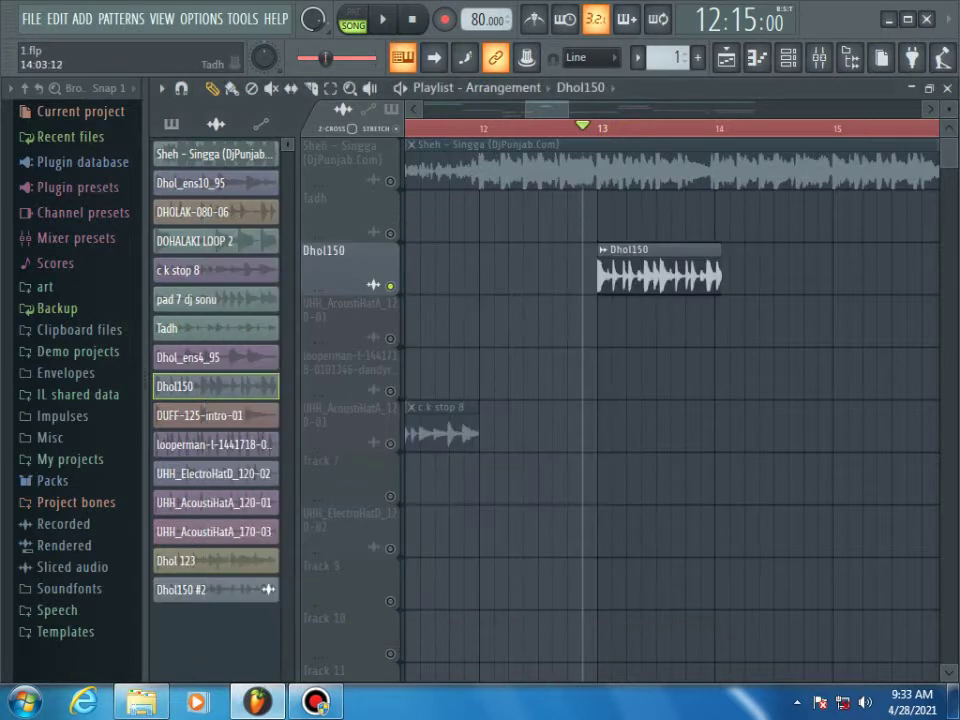
Play the Dhol150 clip at bar 13 and unmute the song track to hear both together
mouse_move(567, 109)
left_mouse_down()
mouse_move(627, 109)
mouse_move(568, 109)
left_mouse_up()
scroll(670, 400, "up", 1)
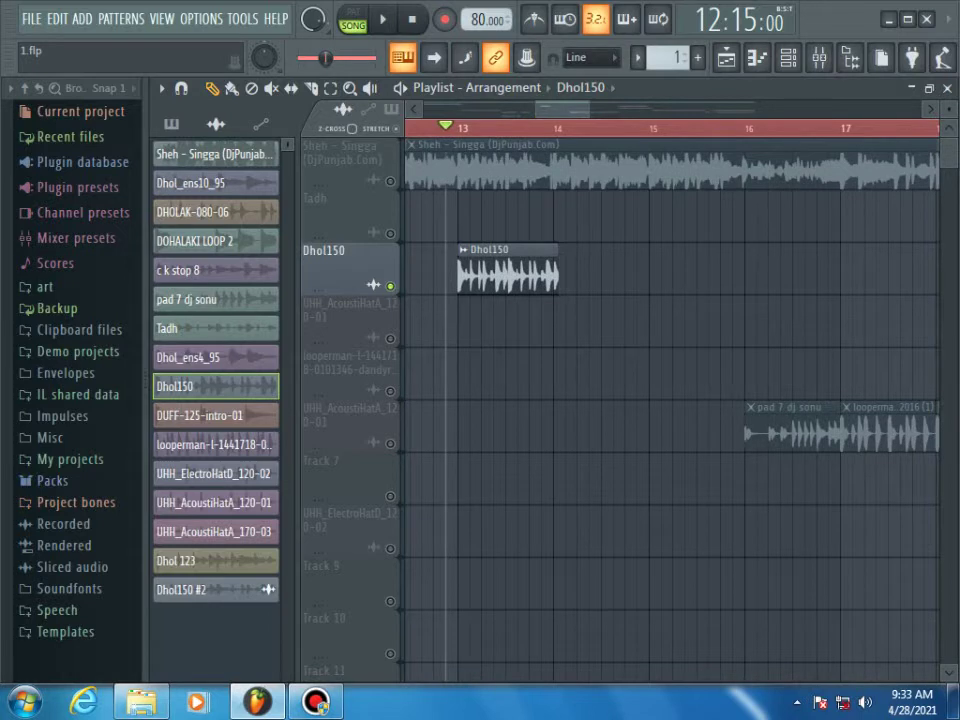
key("space")
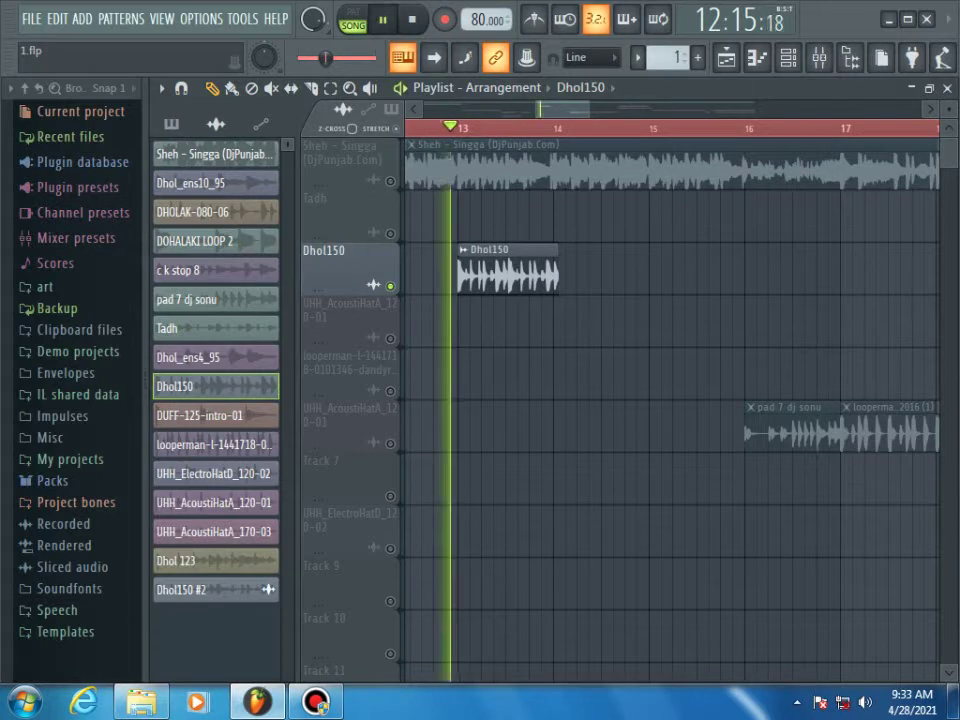
key("space")
key("space")
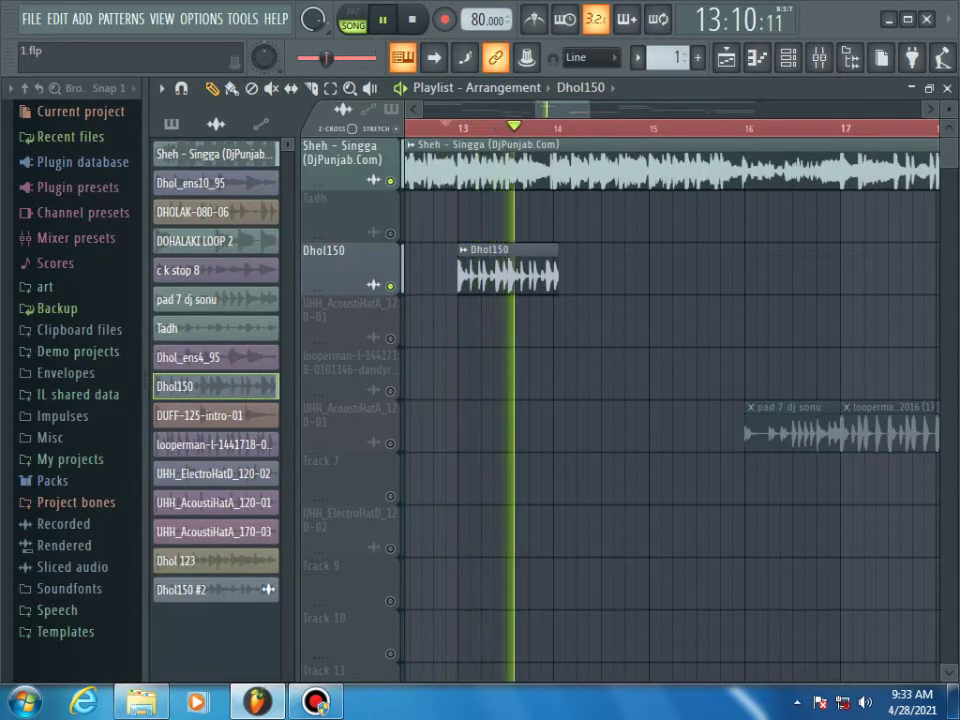
key("space")
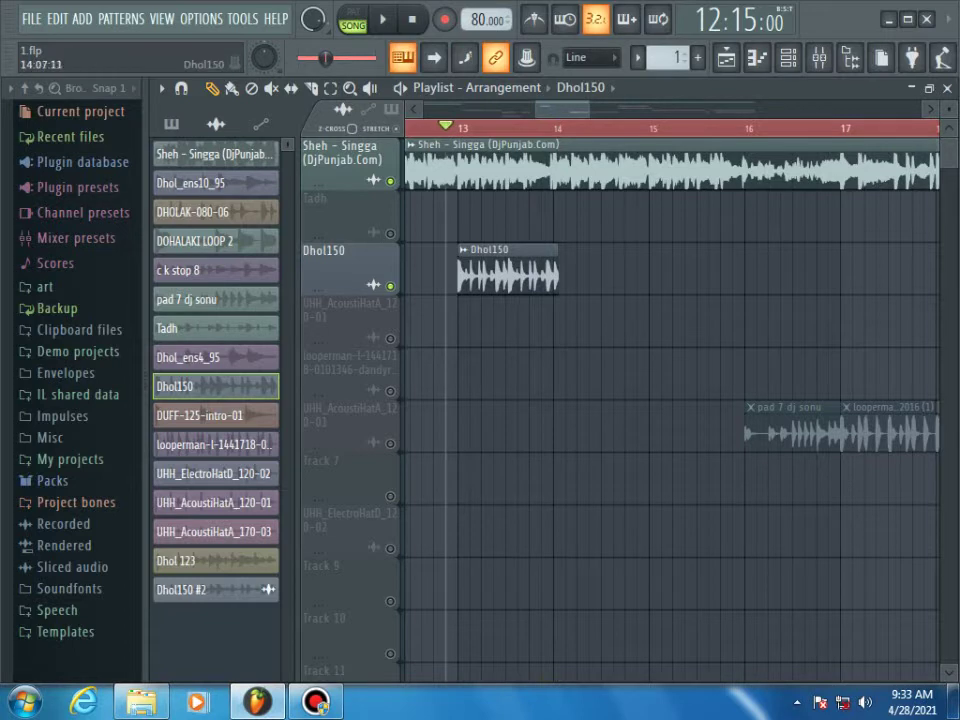
Try two more Dhol150 clips after the one at bar 13 against the song and delete both
left_click_drag(592, 271, 568, 271)
key("space")
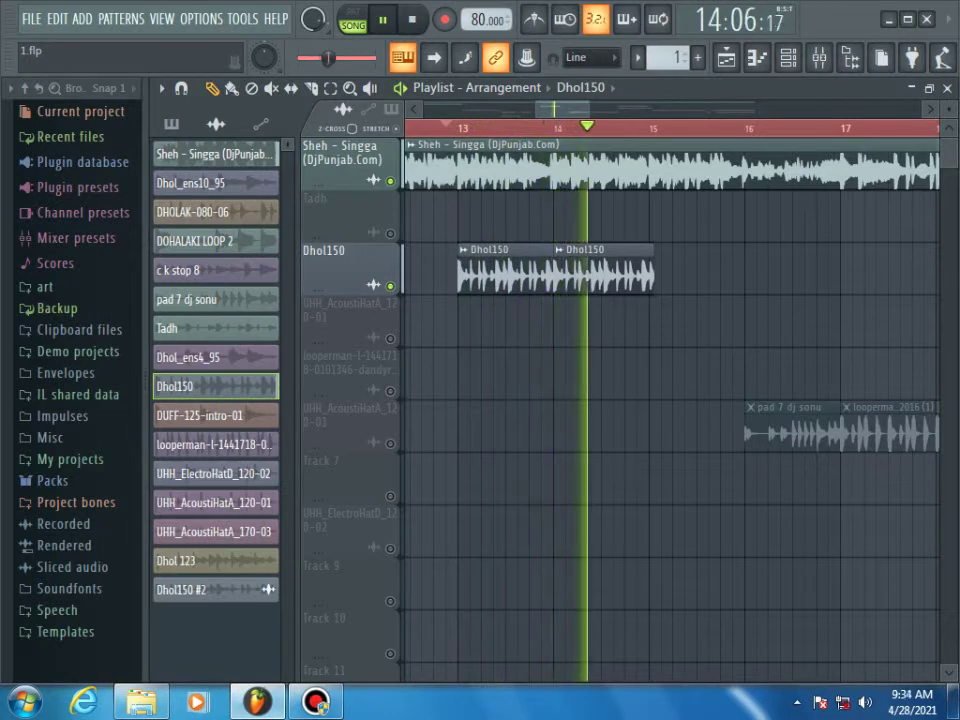
left_click(664, 270)
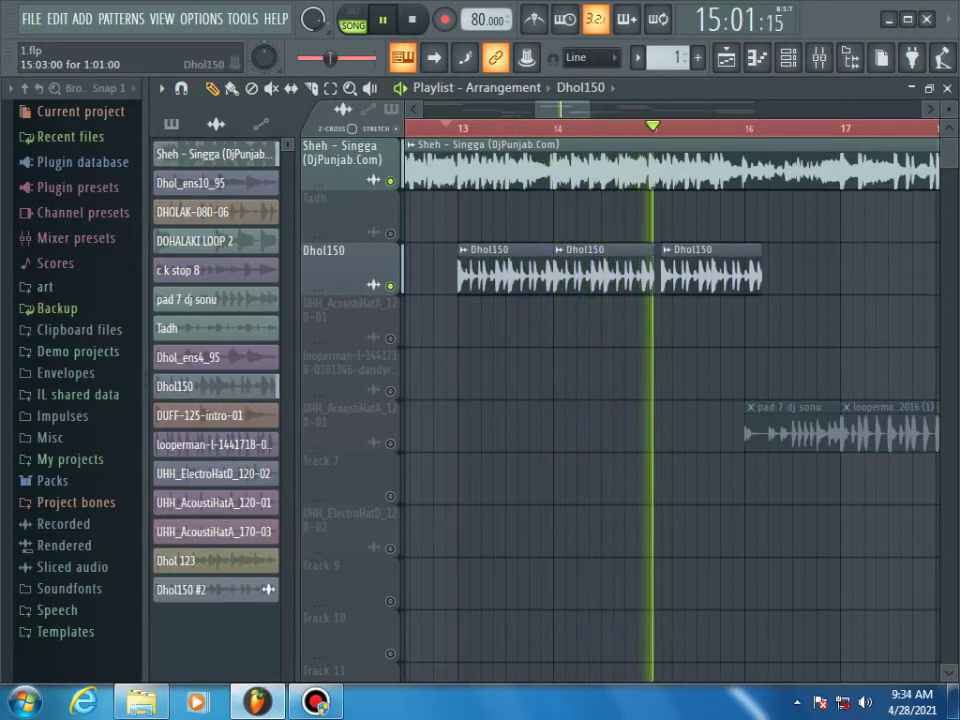
key("space")
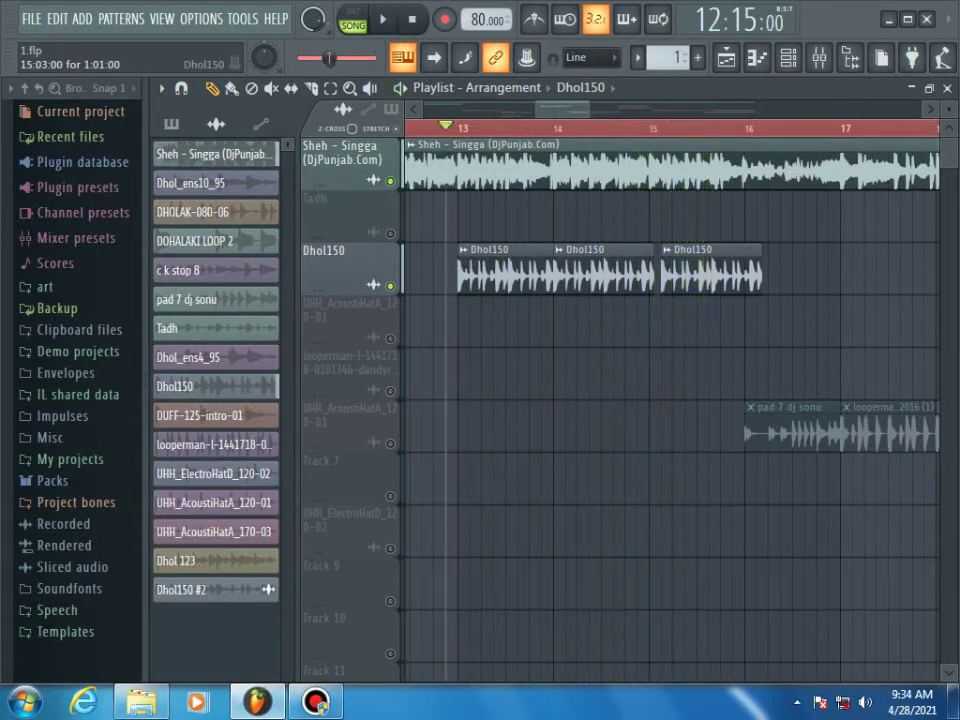
right_click(711, 270)
right_click(623, 270)
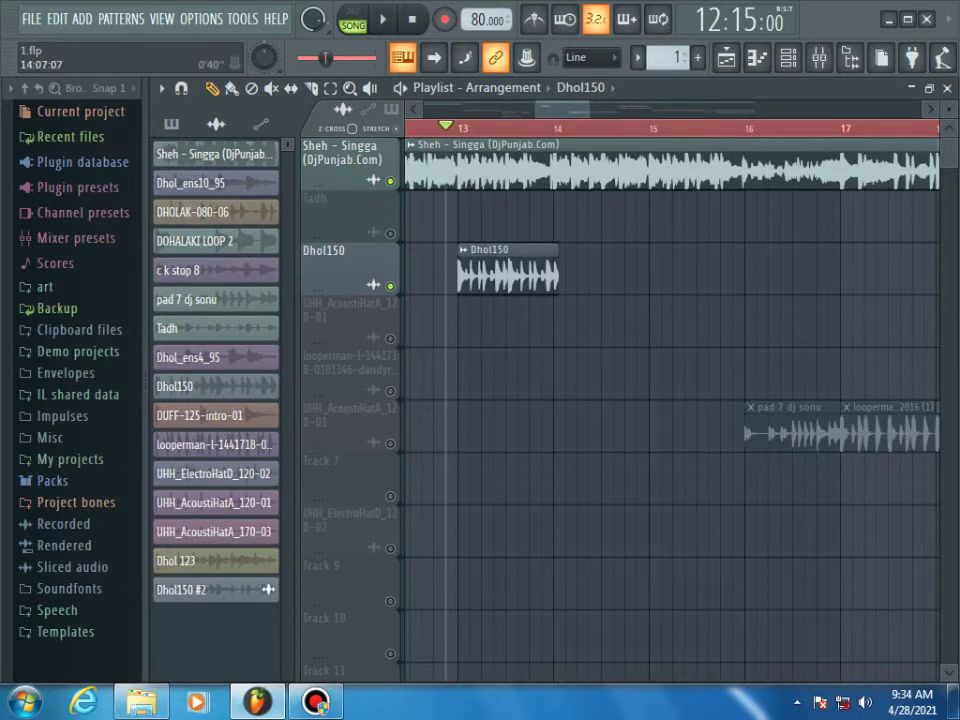
Solo the track holding the looperman clips at bar 17, unmute the song track, and play both from there
left_click_drag(562, 109, 602, 109)
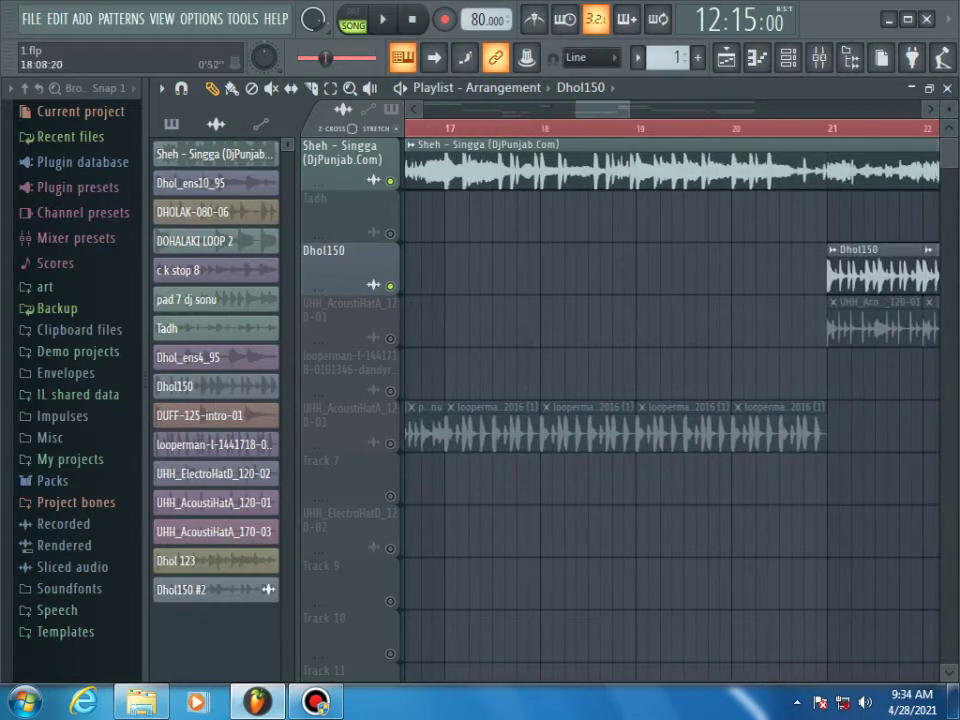
right_click(390, 443)
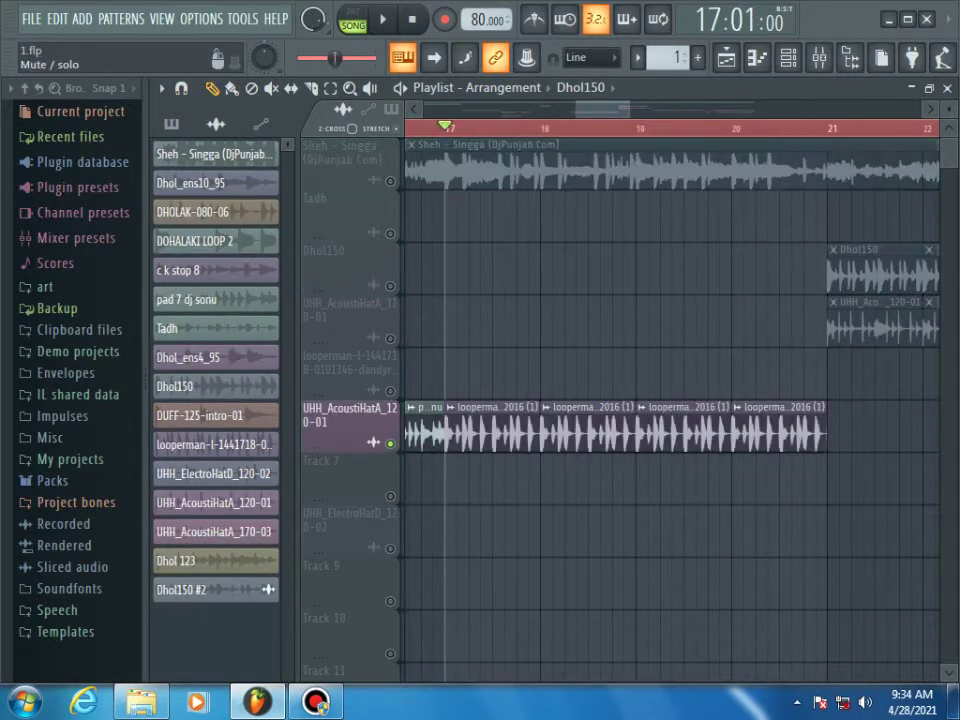
key("space")
key("space")
left_click(390, 181)
key("space")
scroll(588, 428, "left", 3)
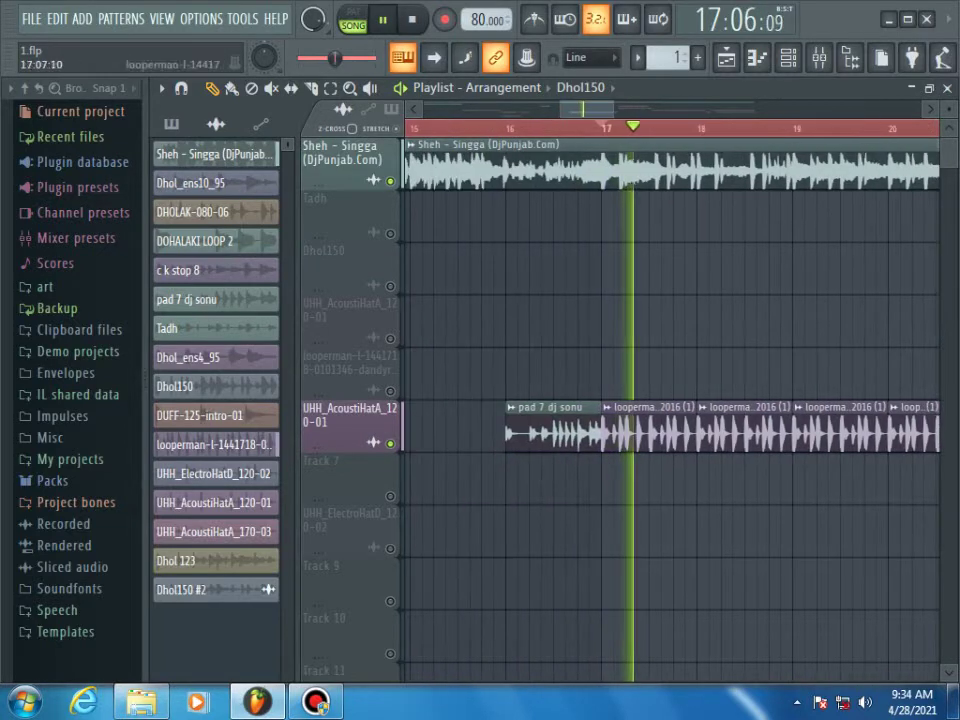
Delete the short dhol clip just before bar 25, set the play position at bar 25, and stop playback
scroll(642, 470, "right", 5)
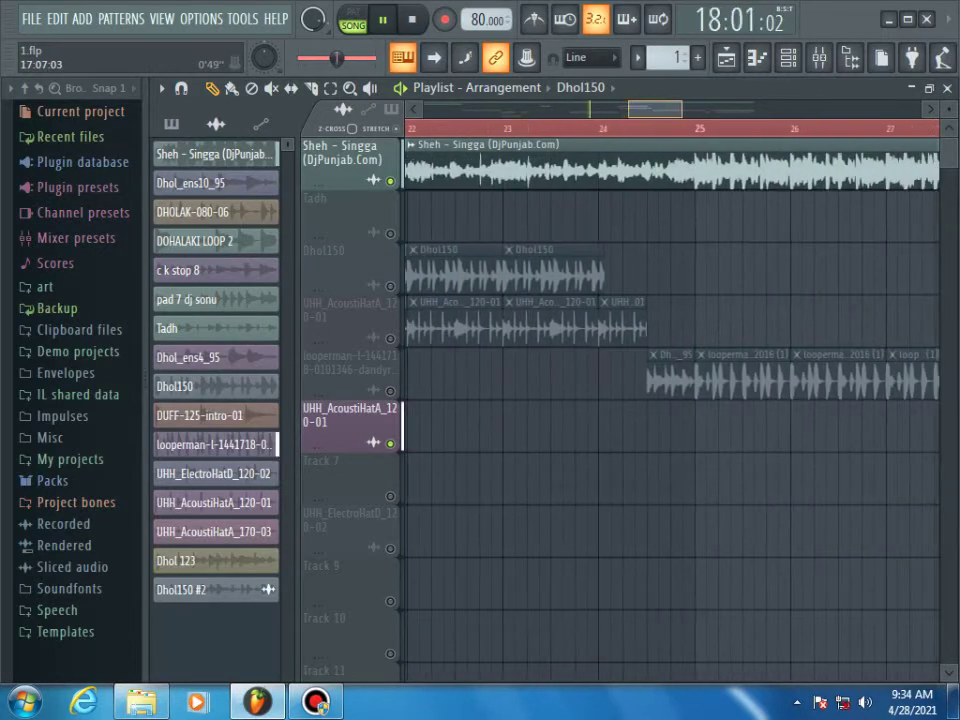
mouse_move(655, 109)
left_mouse_down()
mouse_move(642, 109)
mouse_move(672, 109)
left_mouse_up()
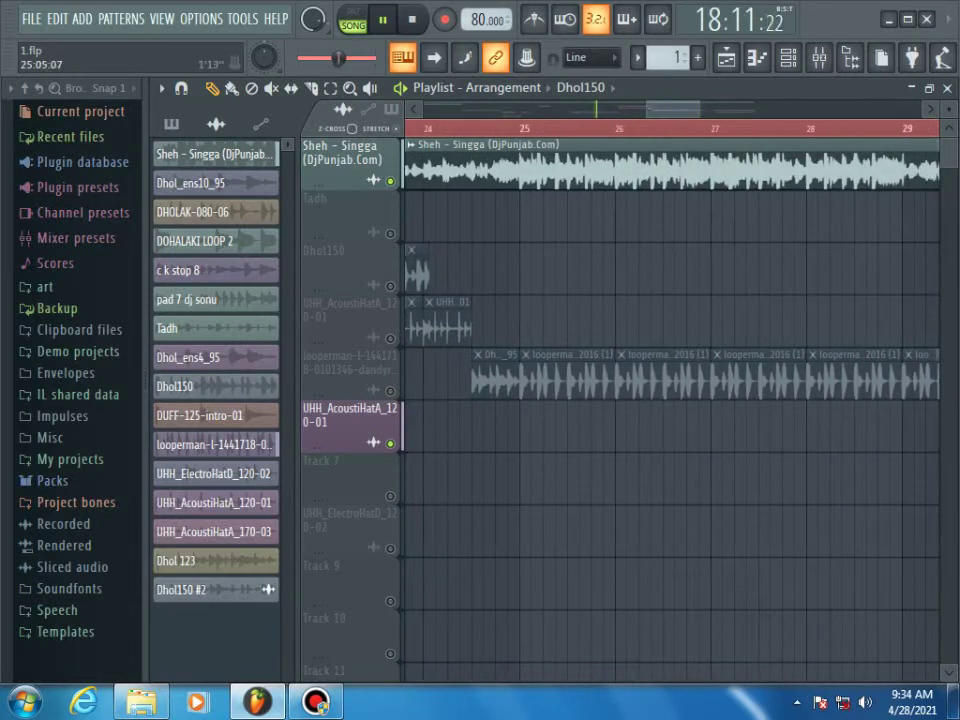
left_click(531, 128)
right_click(485, 378)
key("space")
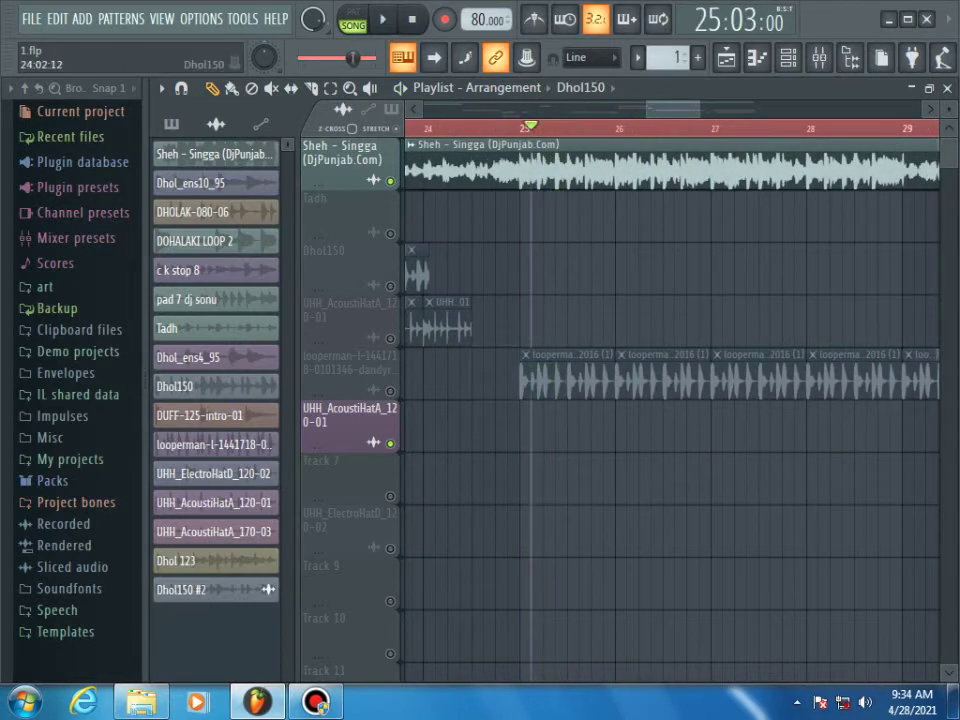
Mute the song track and unmute the looperman track to isolate the loops from bar 25
left_click(390, 181)
key("space")
key("space")
left_click(390, 391)
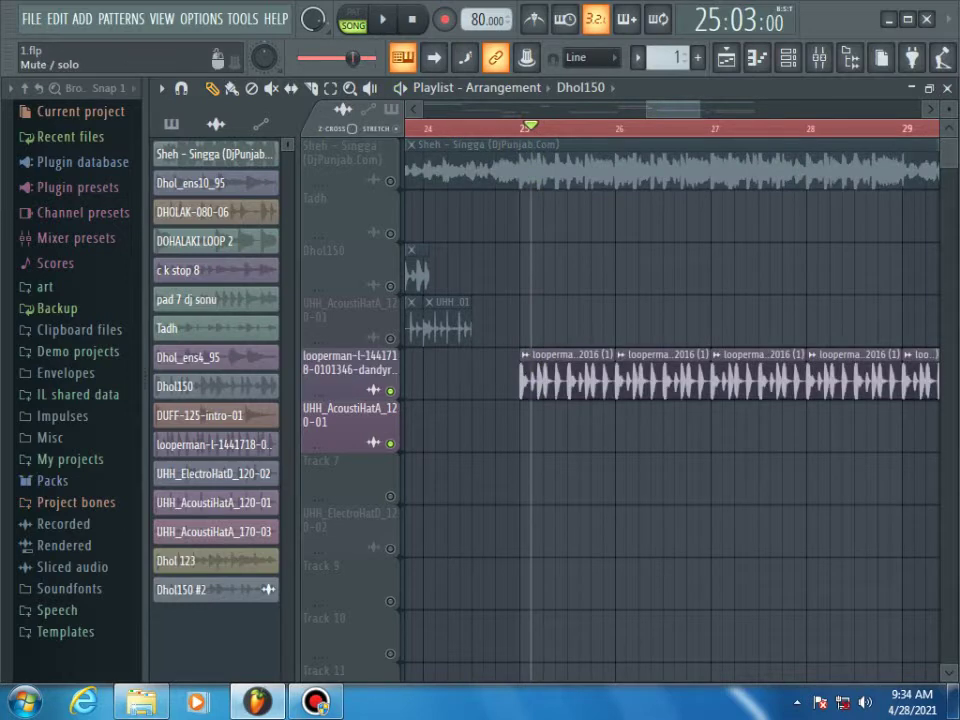
Set the looperman sample's stretch time to none, reset its time and pitch stretching, and close its settings
double_click(568, 382)
right_click(621, 374)
left_click(655, 383)
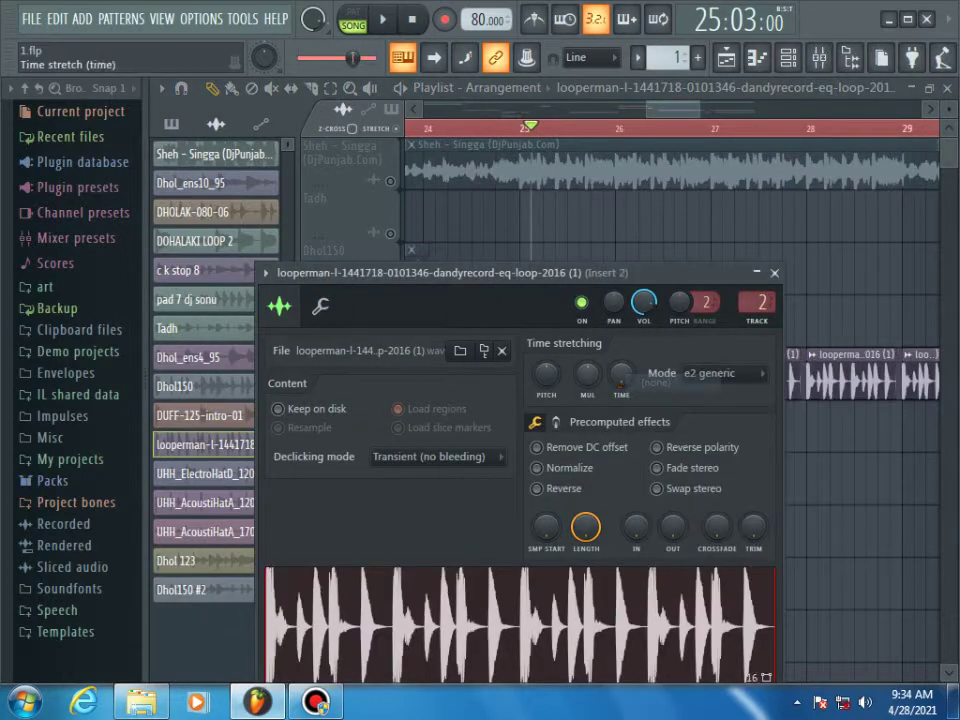
right_click(619, 372)
left_click(745, 378)
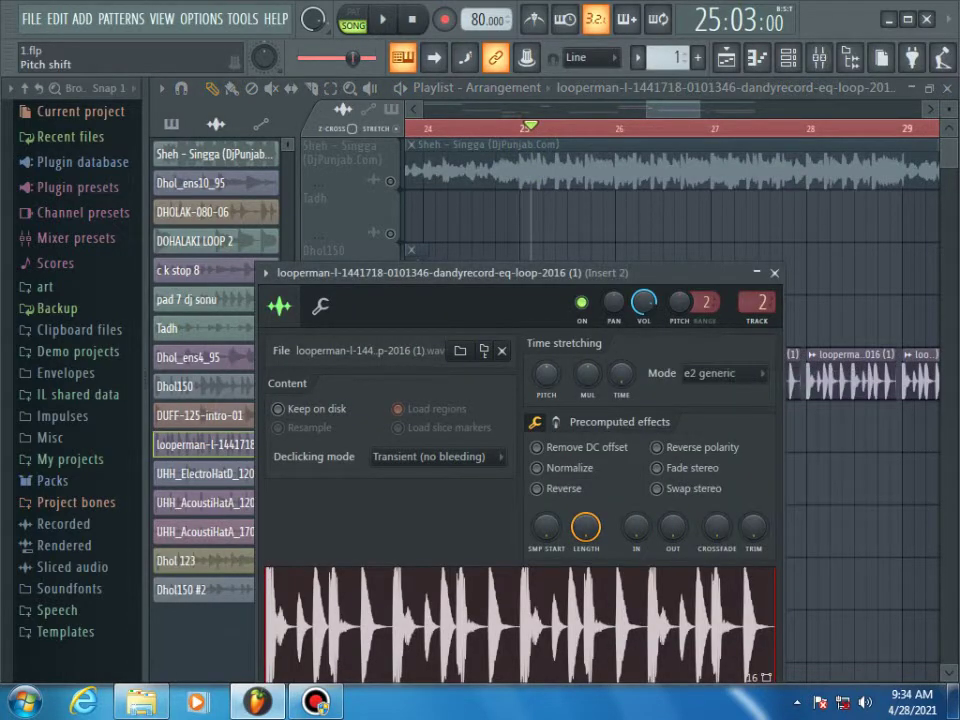
right_click(540, 371)
left_click(568, 380)
left_click(774, 273)
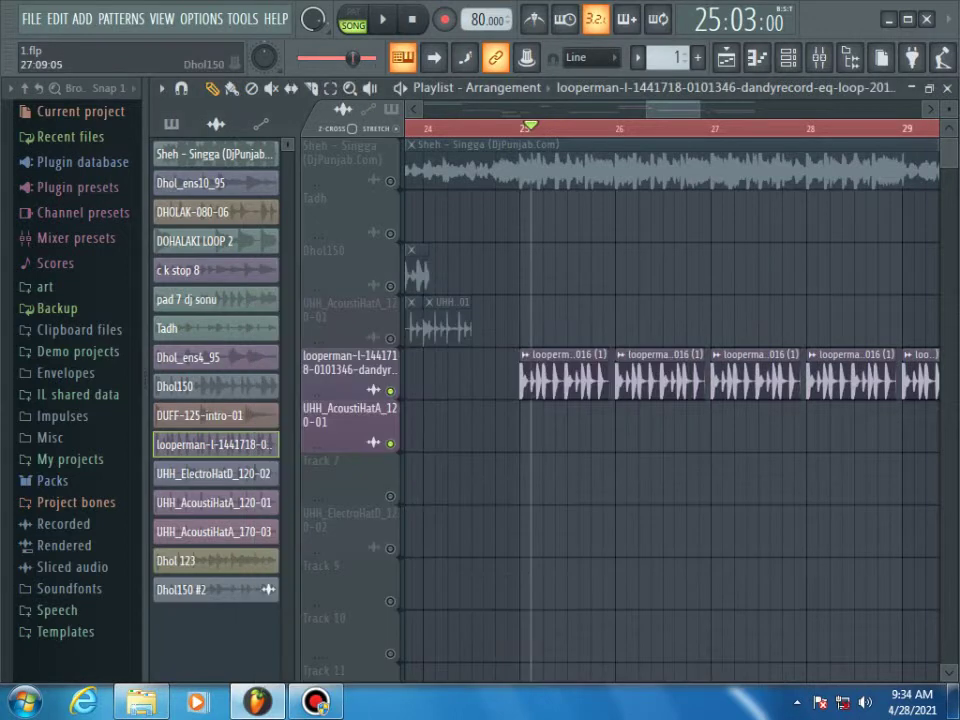
Play the unstretched looperman clips alone, and with the song track unmuted from just before bar 25
key("space")
key("space")
left_click(507, 128)
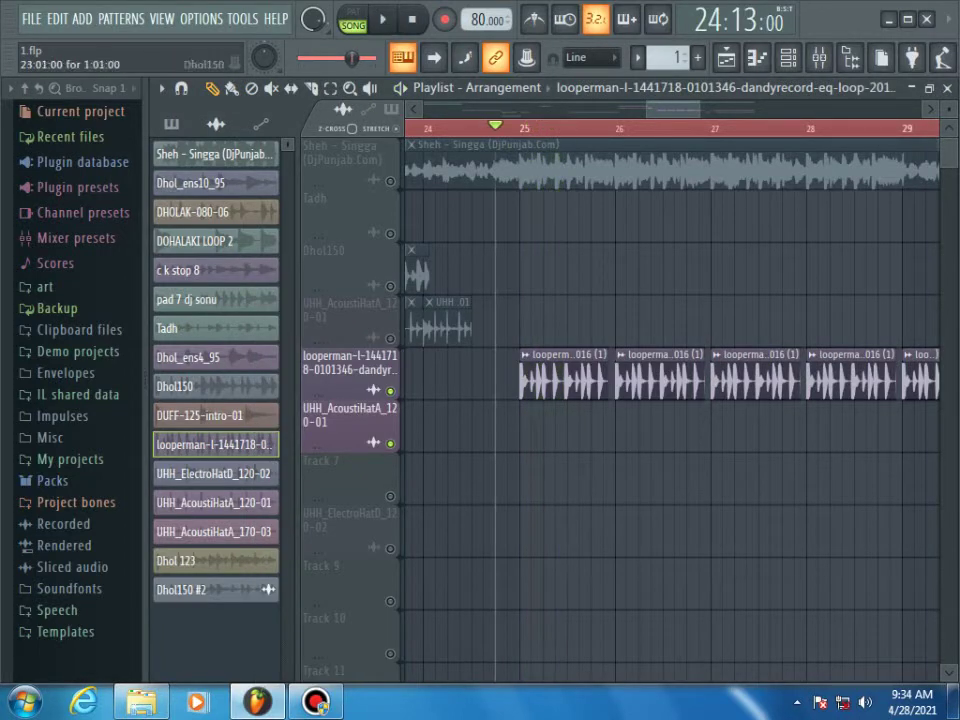
left_click(390, 181)
key("space")
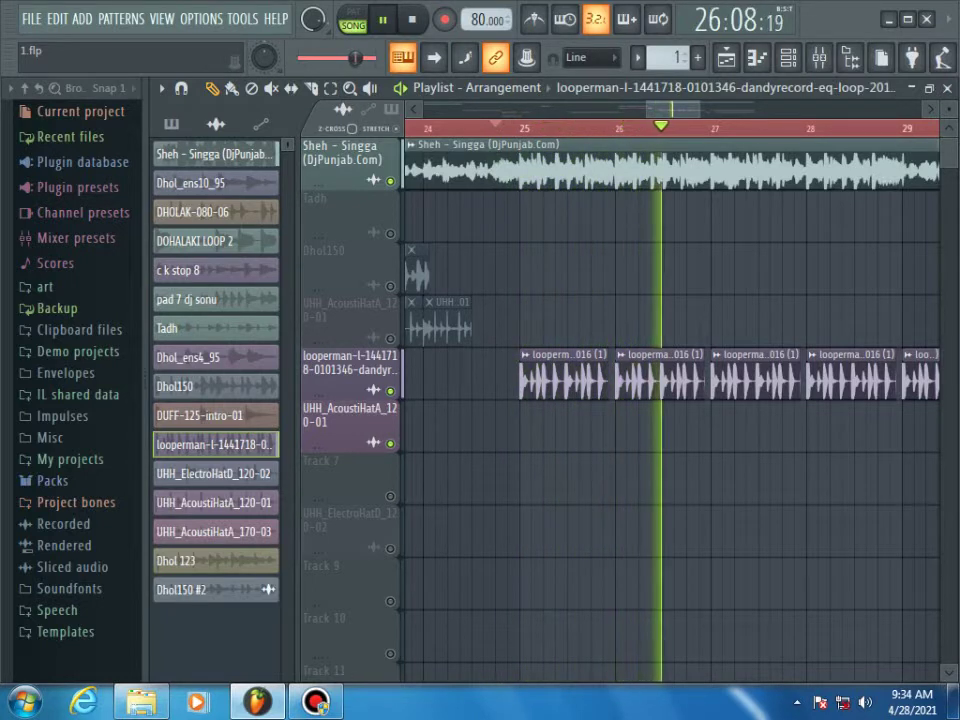
key("space")
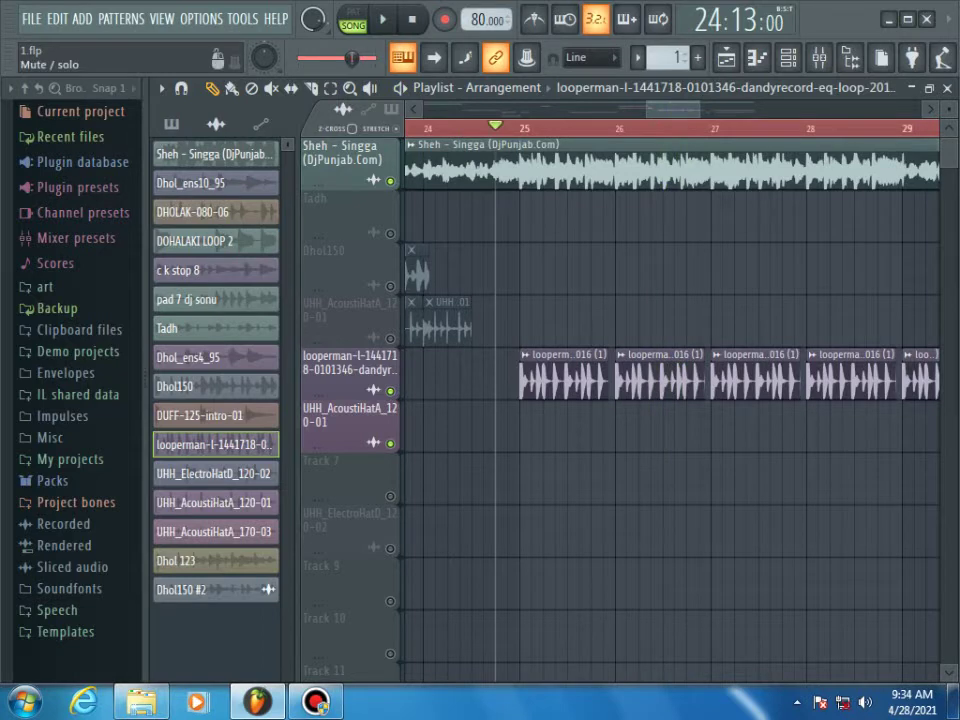
Return to the Dhol150 clip and set the play position to the start of bar 13
scroll(710, 300, "down", 3, "ctrl")
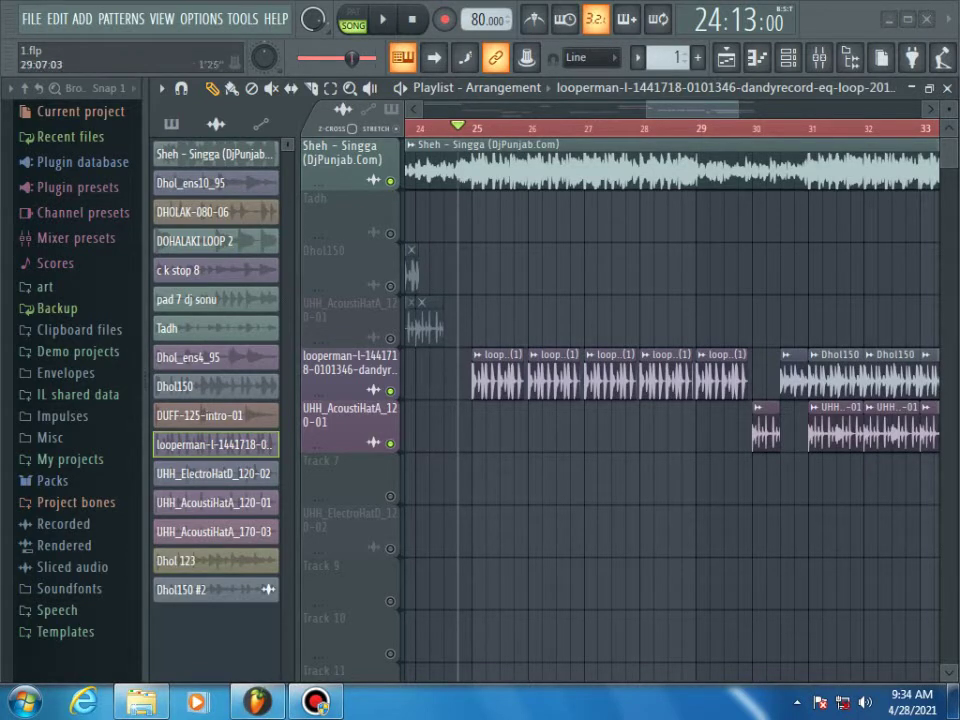
left_click_drag(722, 109, 690, 109)
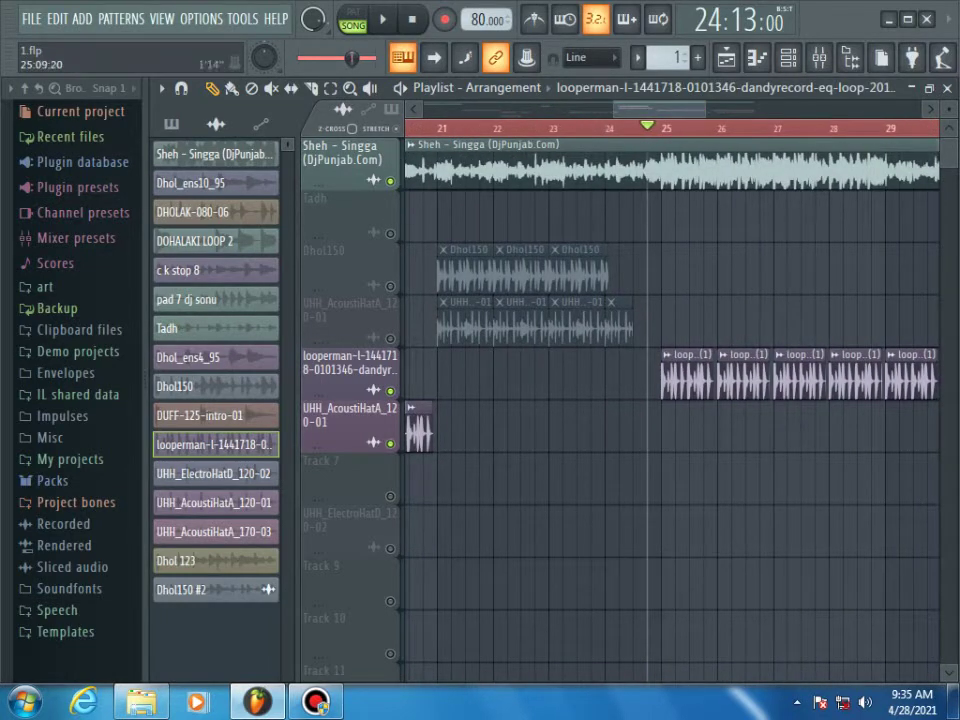
left_click_drag(660, 109, 560, 109)
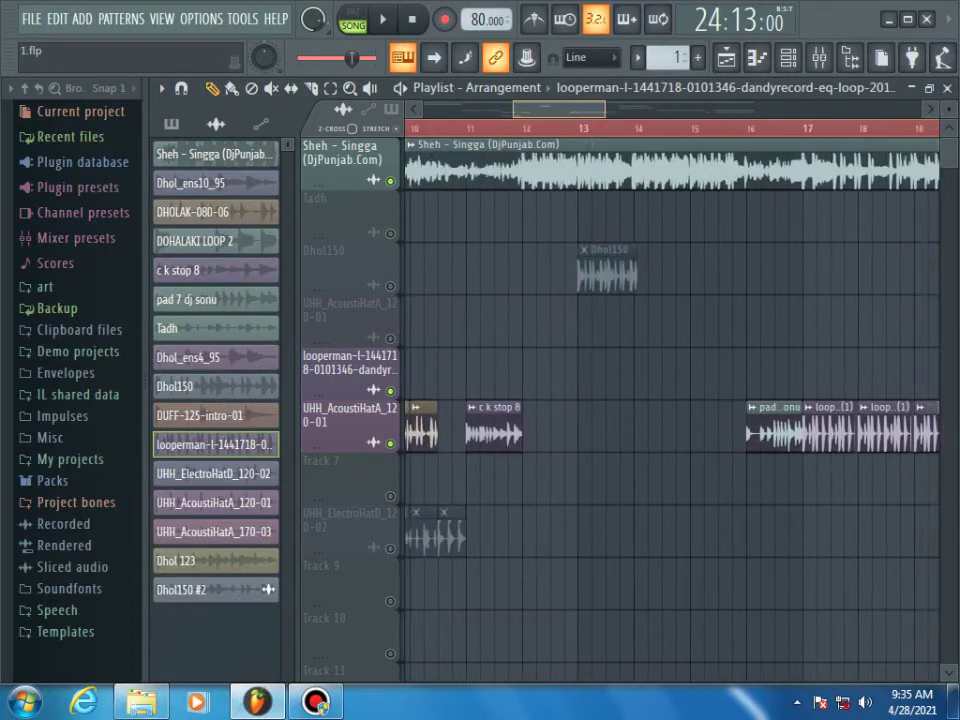
scroll(670, 400, "right", 1)
left_click(540, 128)
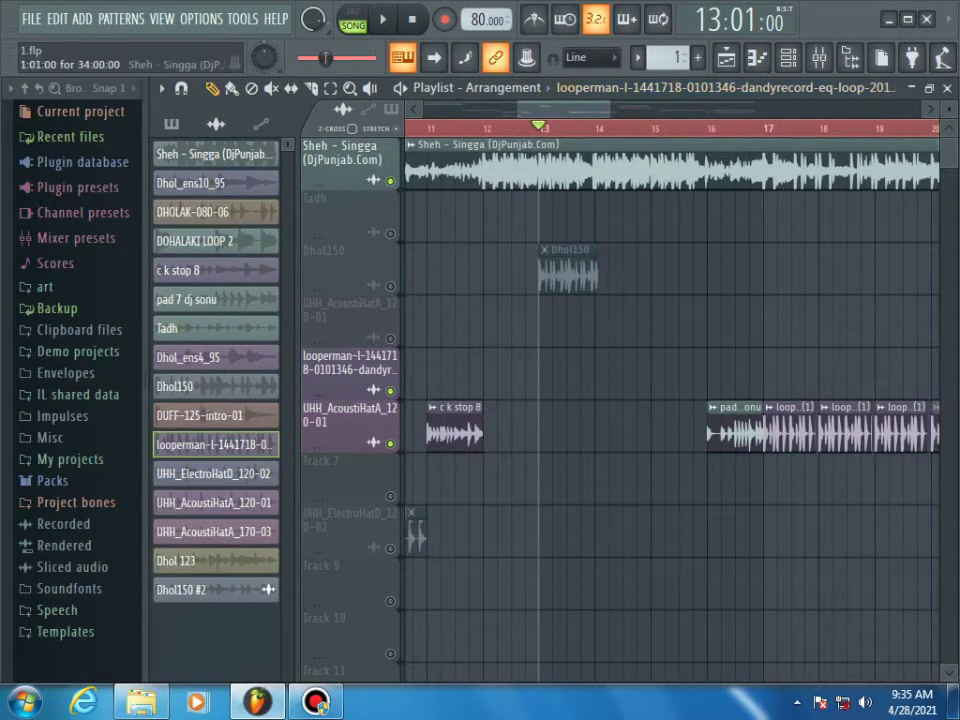
scroll(670, 400, "right", 3)
scroll(670, 400, "left", 1)
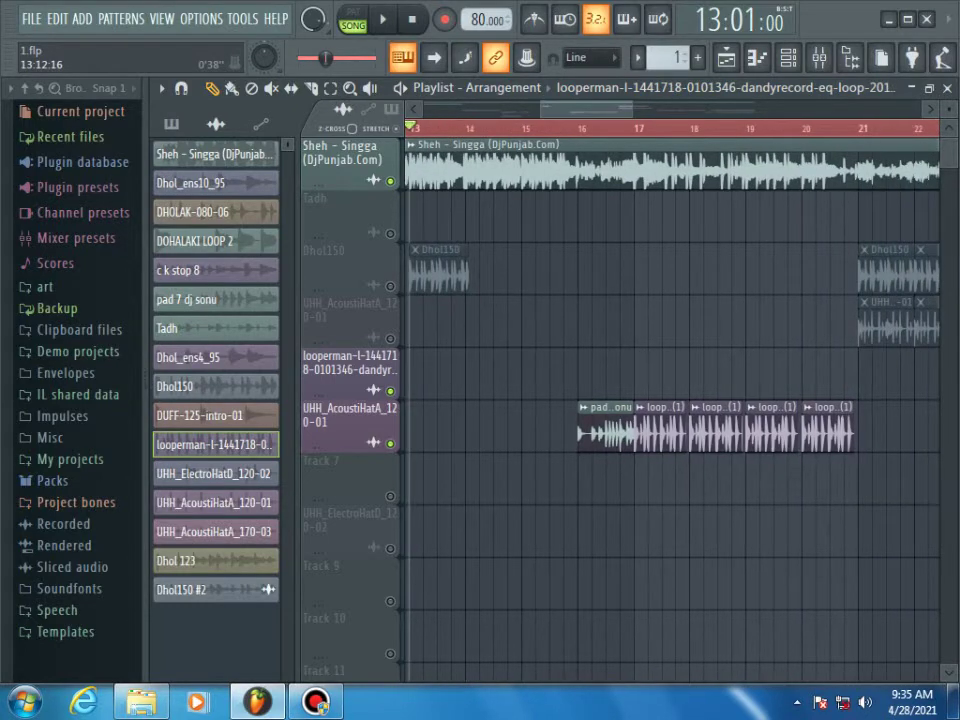
scroll(430, 275, "up", 5)
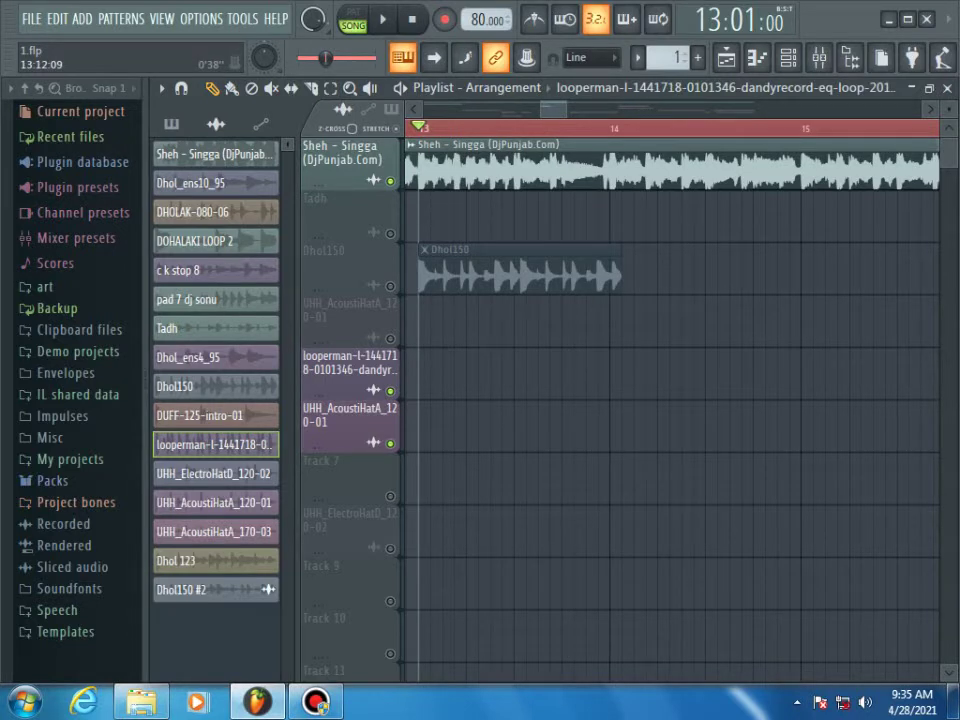
Load the Dhol150 file from the desktop's New folder onto deck A in VirtualDJ to check its BPM
left_click(889, 20)
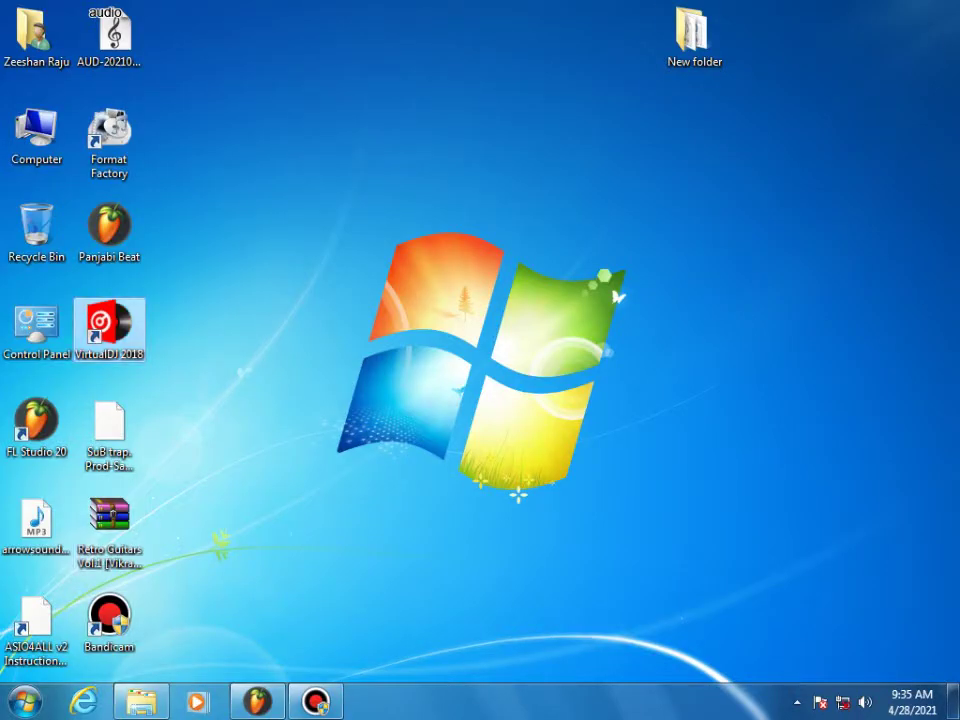
double_click(694, 38)
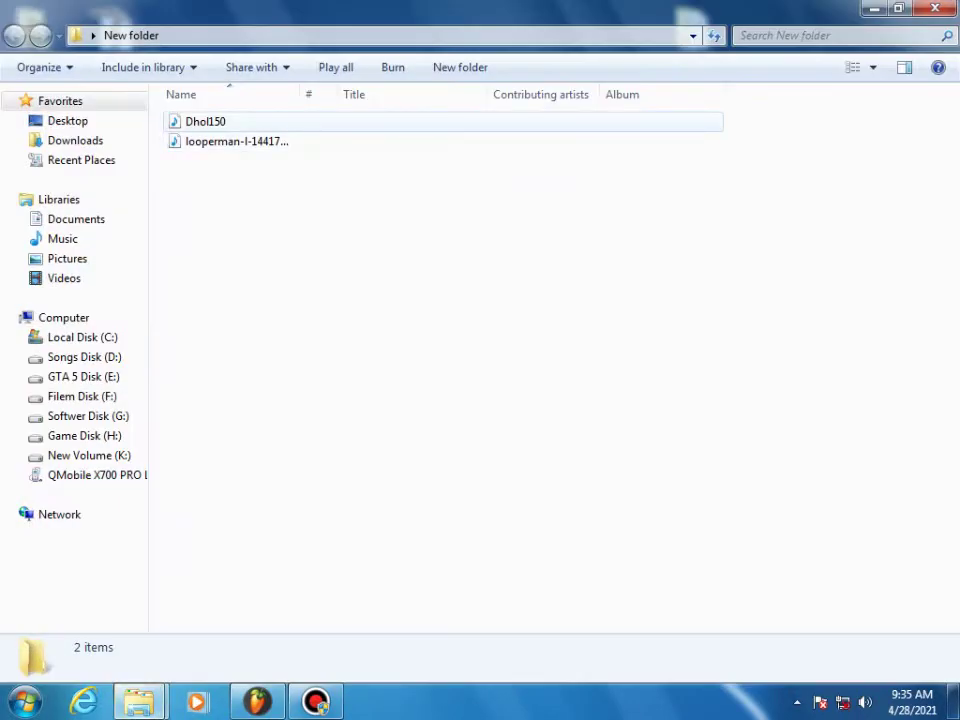
left_click_drag(251, 315, 266, 187)
left_click(251, 315)
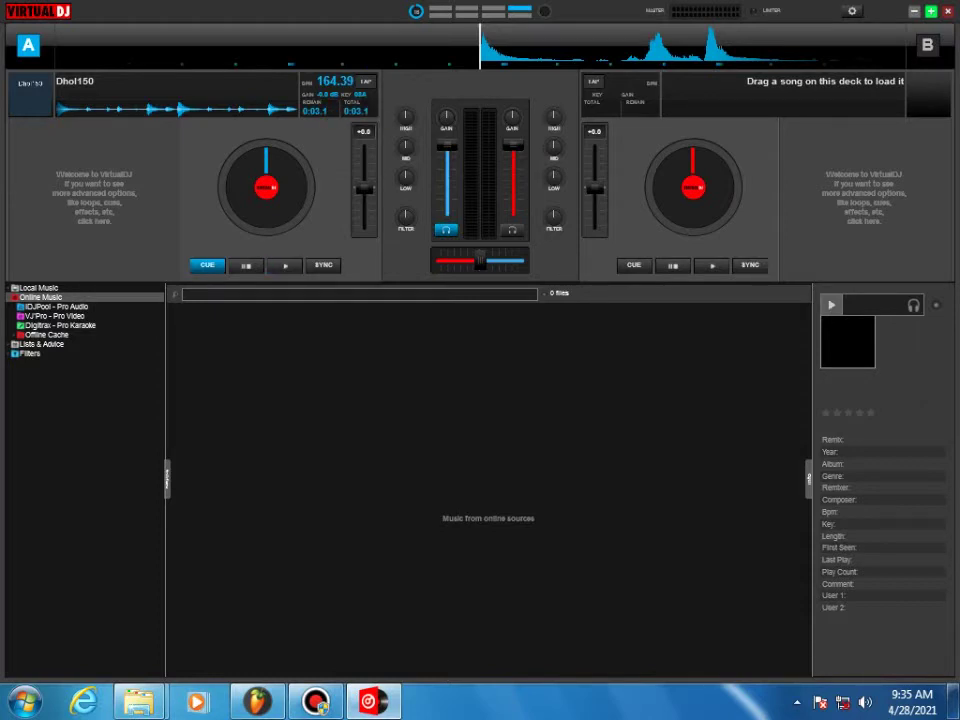
Switch back to FL Studio and set the Dhol150 sample's tempo to 164.39 BPM through tempo autodetection, rechecking the value in VirtualDJ
key("alt+Tab")
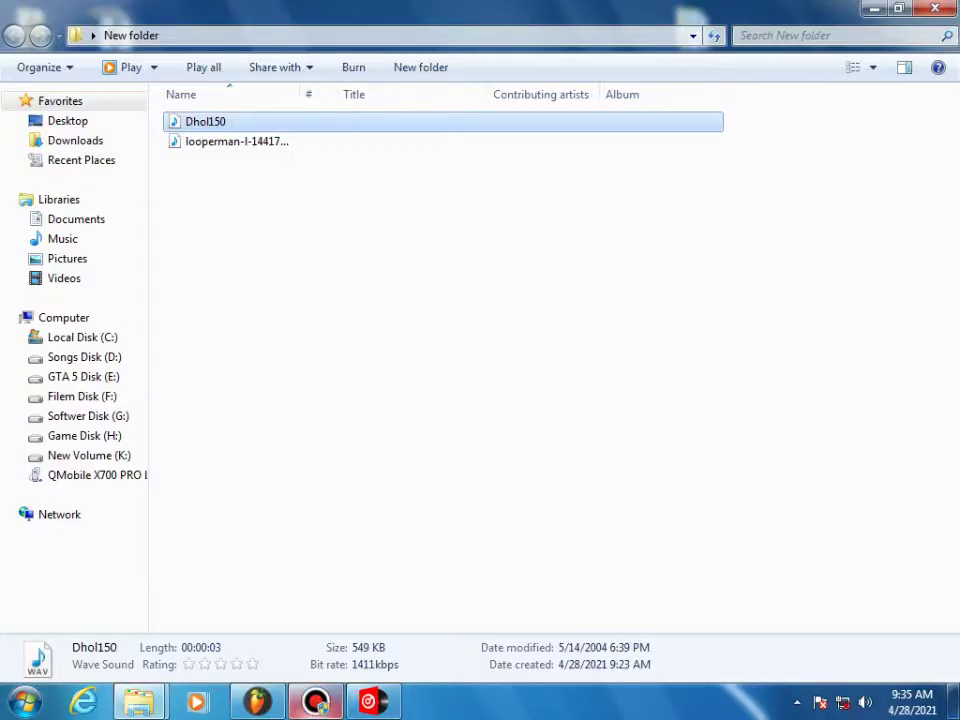
key("alt+Tab")
double_click(520, 273)
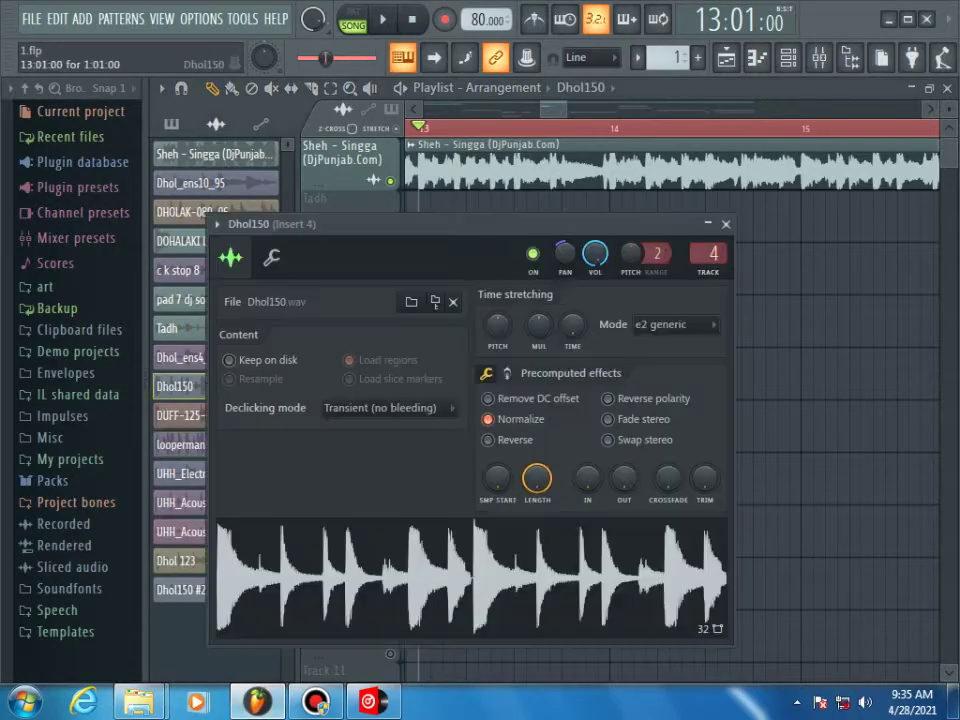
right_click(573, 324)
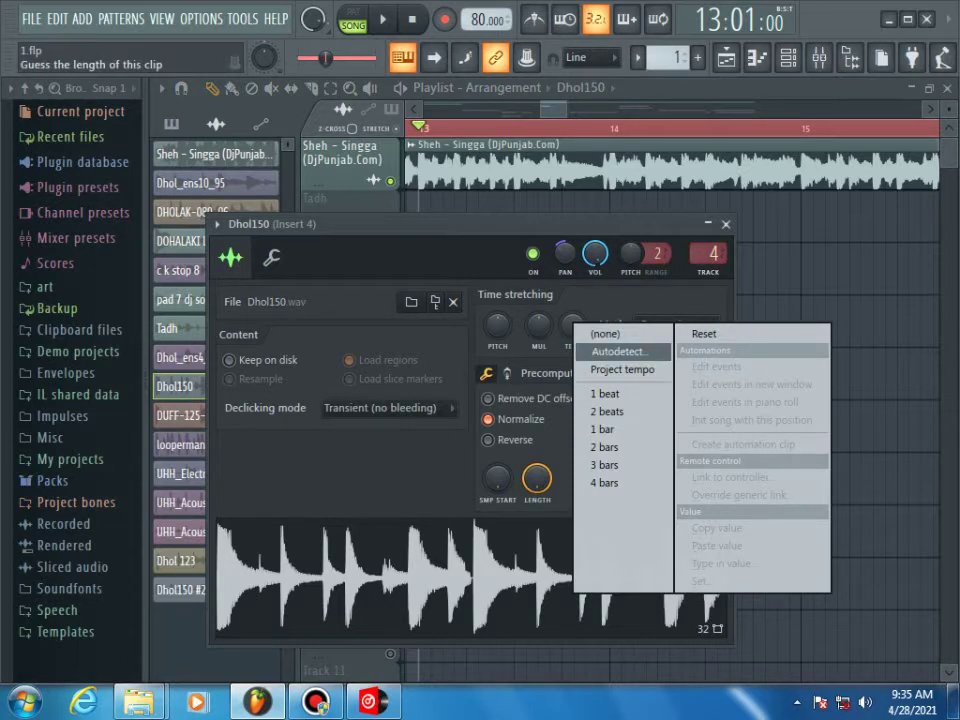
left_click(620, 352)
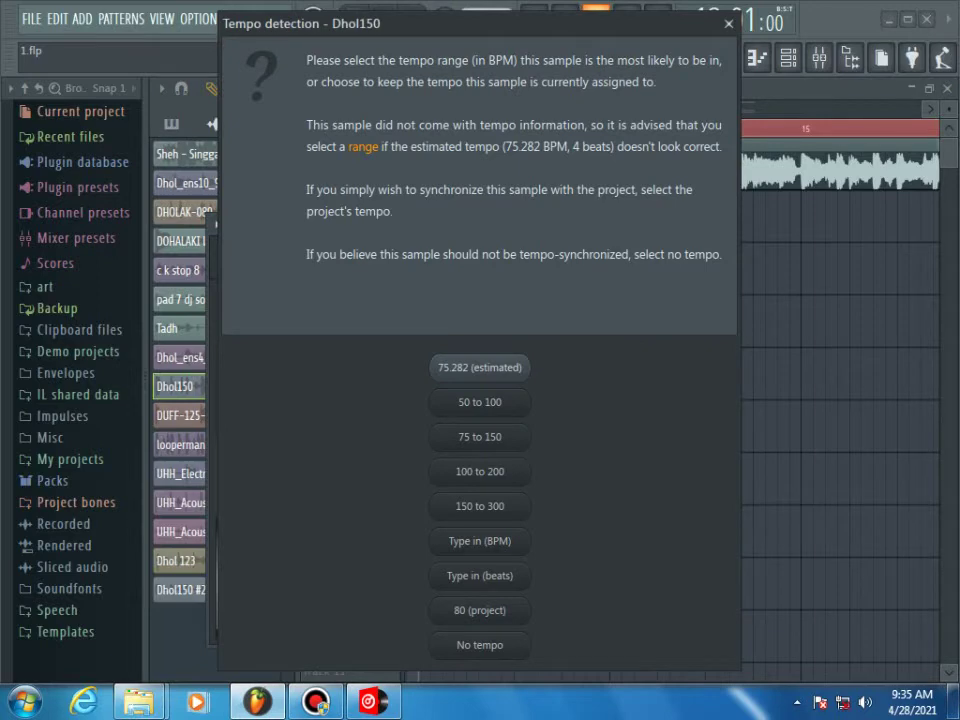
left_click(479, 541)
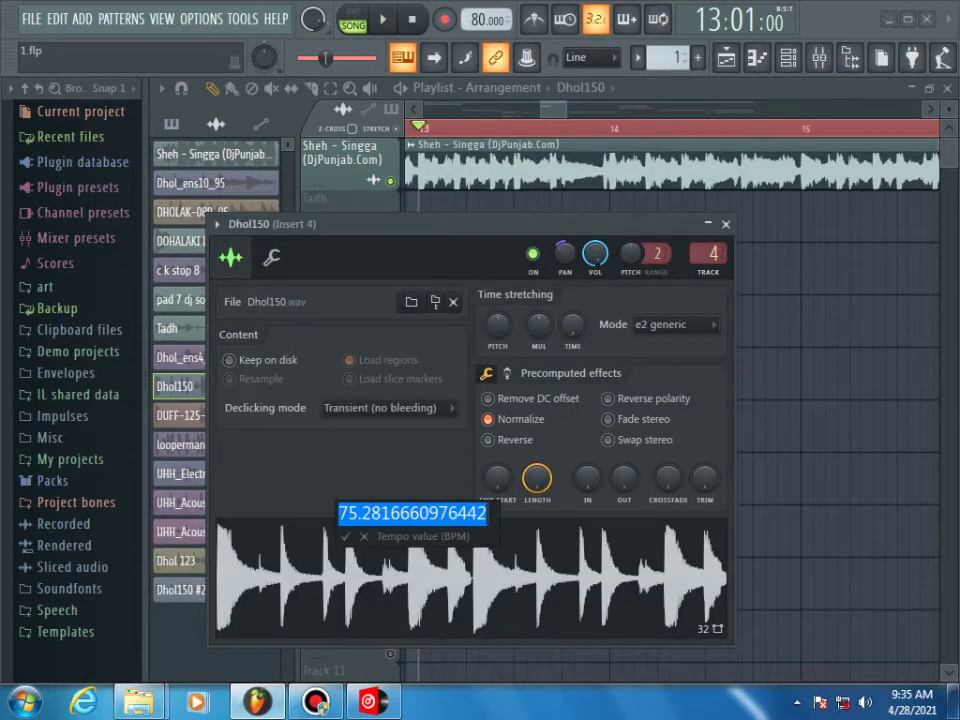
type("160.39")
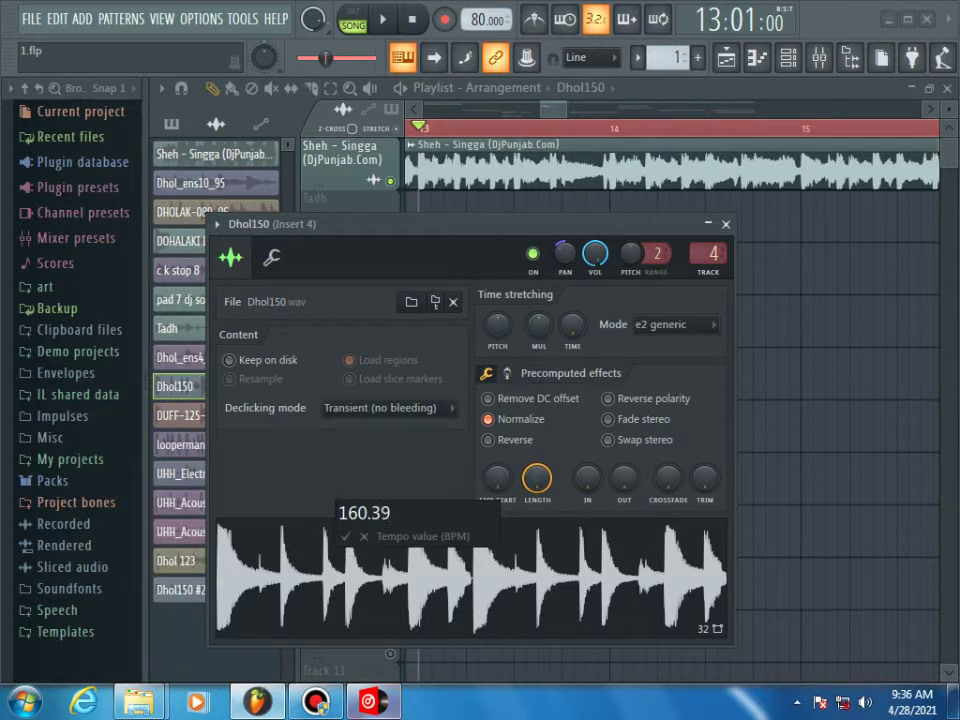
key("alt+Tab")
key("alt+Tab")
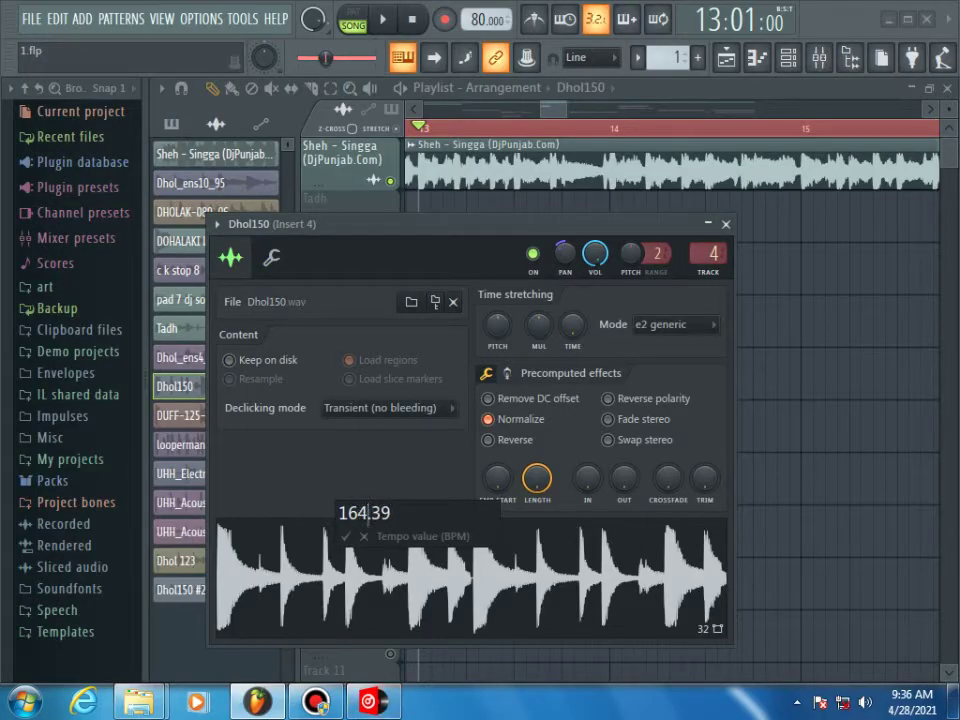
key("alt+Tab")
key("alt+Tab")
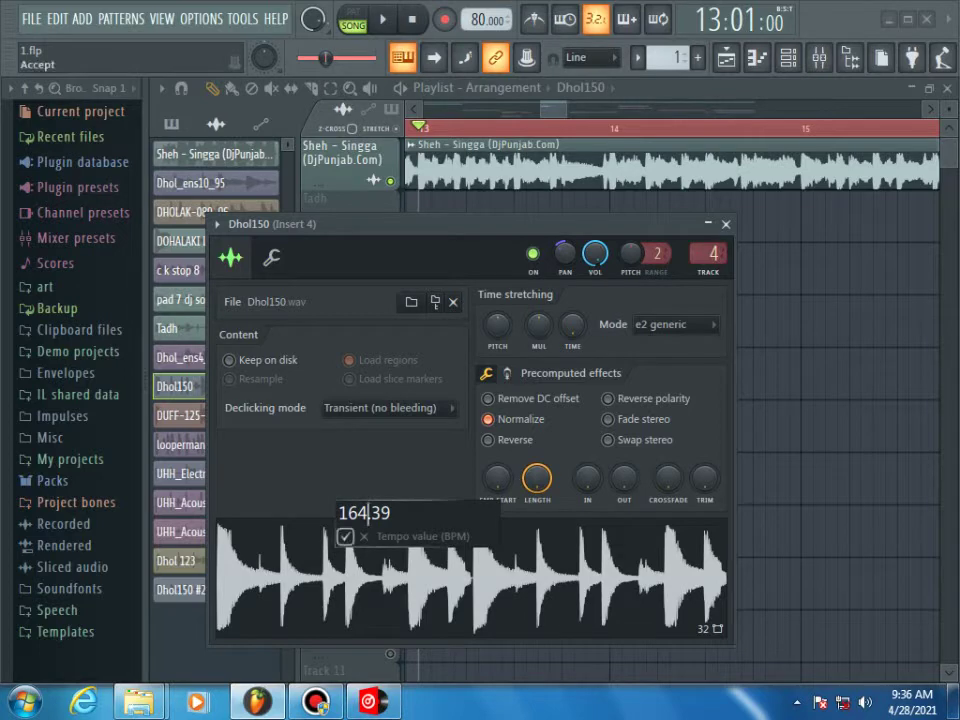
left_click(346, 537)
left_click_drag(400, 225, 382, 372)
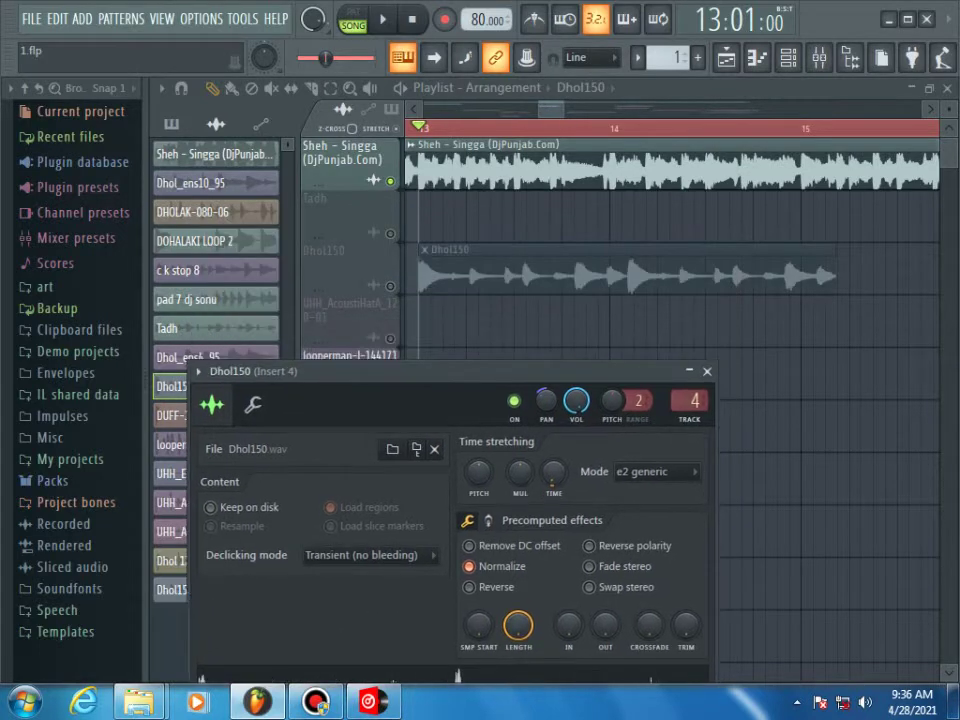
scroll(551, 218, "down", 1)
mouse_move(575, 109)
left_mouse_down()
mouse_move(592, 109)
mouse_move(567, 109)
left_mouse_up()
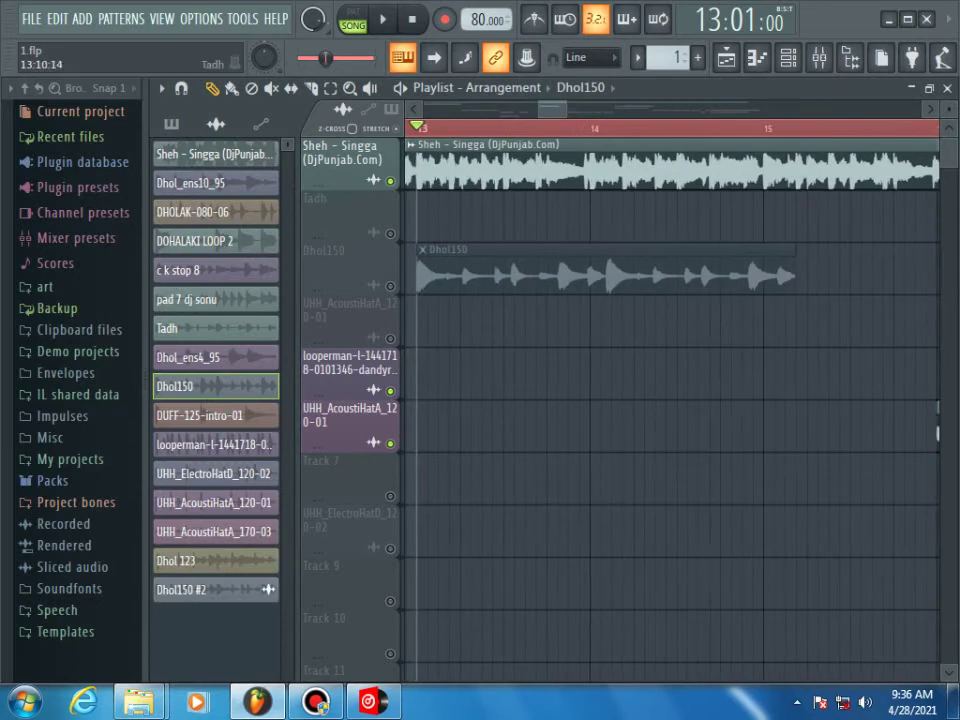
double_click(560, 272)
right_click(479, 475)
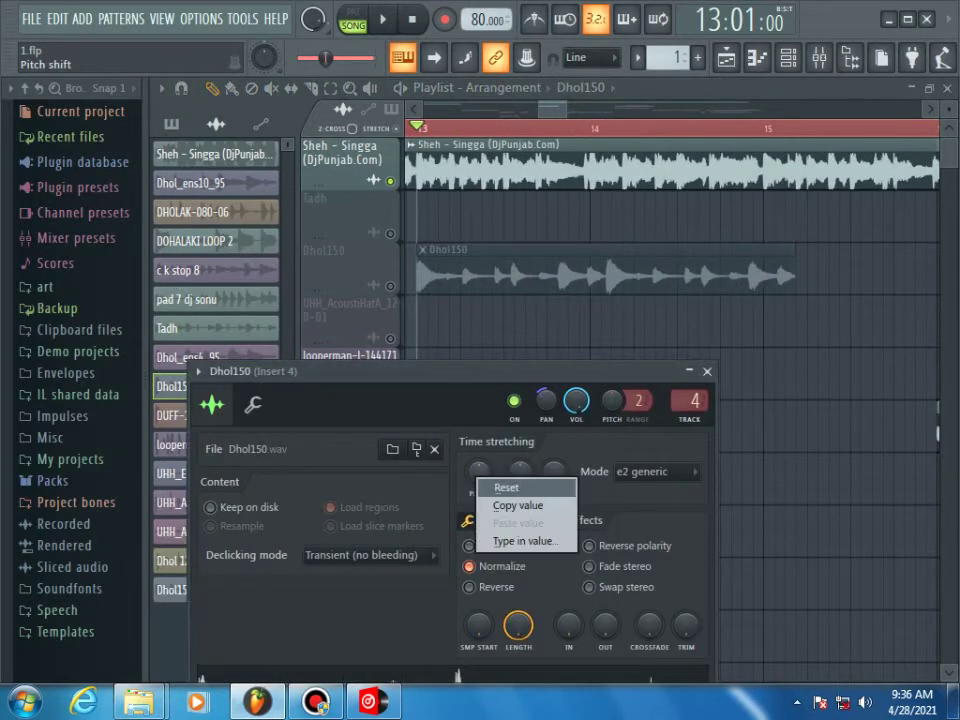
key("Escape")
left_click(706, 371)
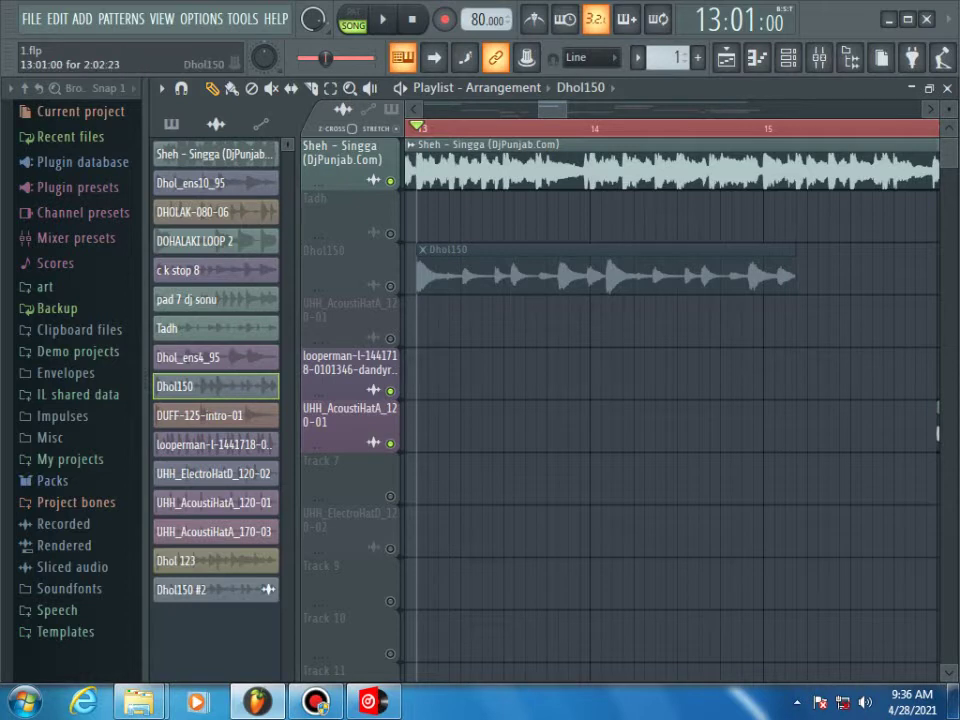
Stretch the Dhol150 clip to end at bar 15, unmute its track and play it from bar 13
left_click_drag(795, 276, 764, 276)
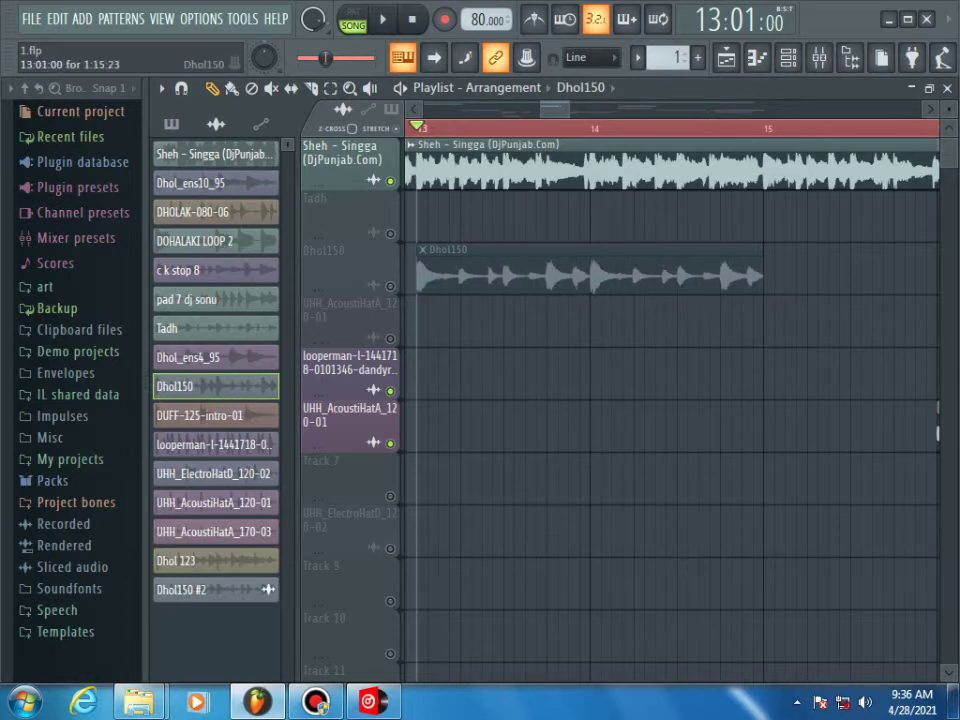
left_click(390, 285)
key("space")
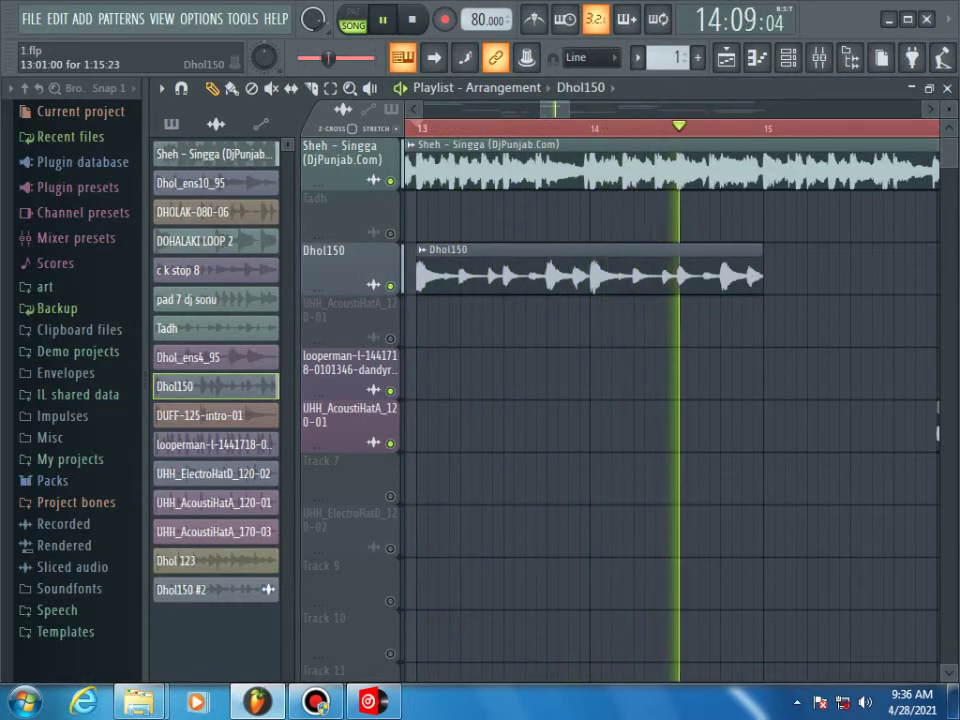
key("space")
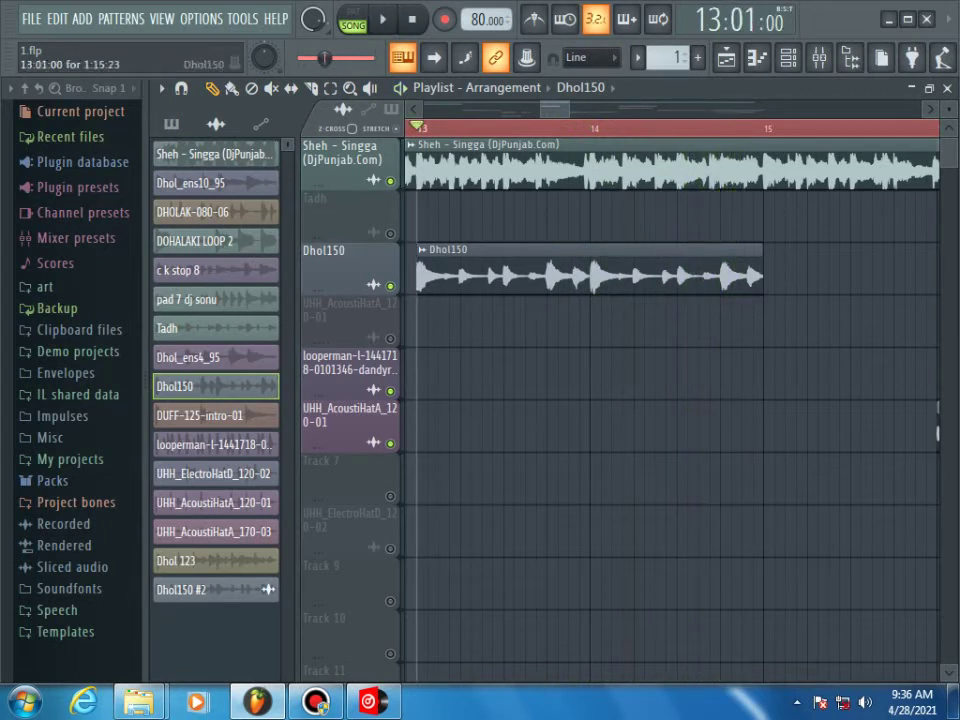
Try compressing the Dhol150 clip to end at bar 14 and play it from bar 13
left_click_drag(762, 270, 590, 270)
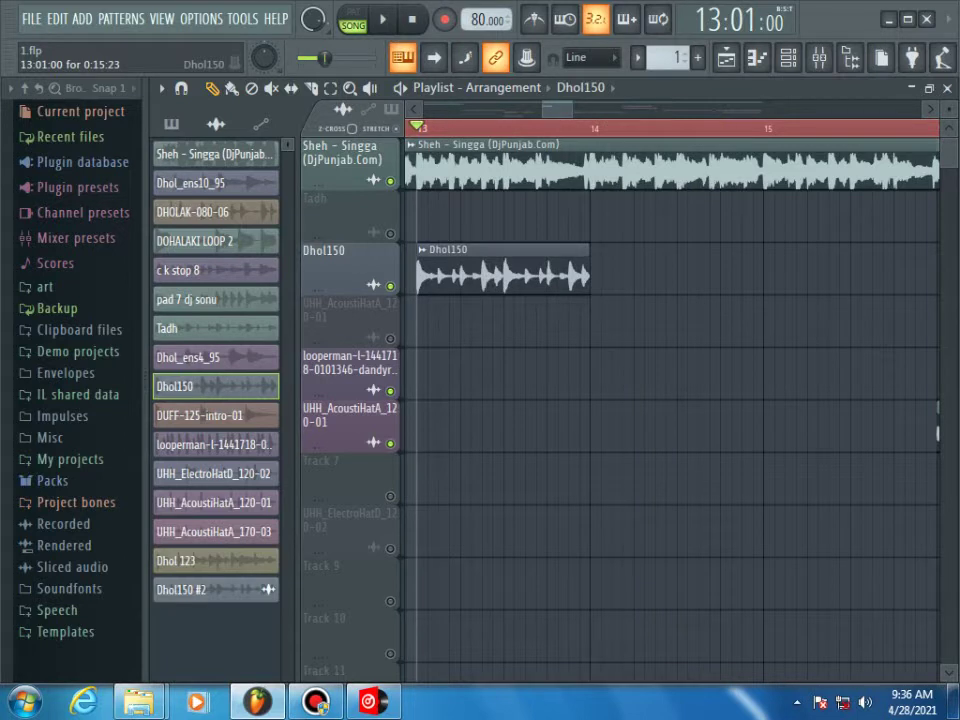
key("space")
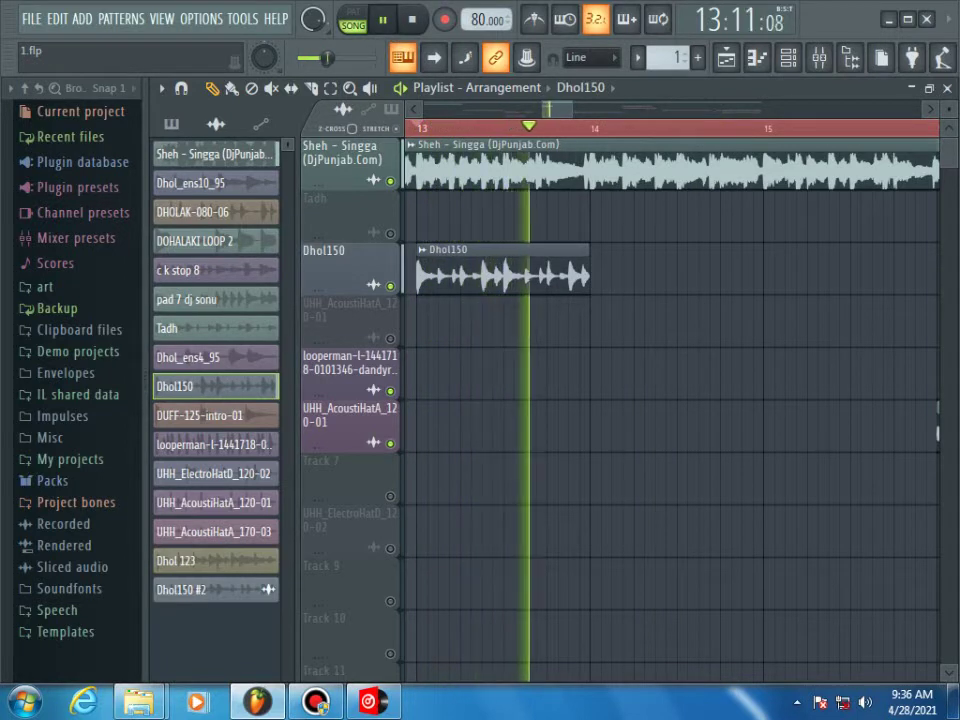
key("space")
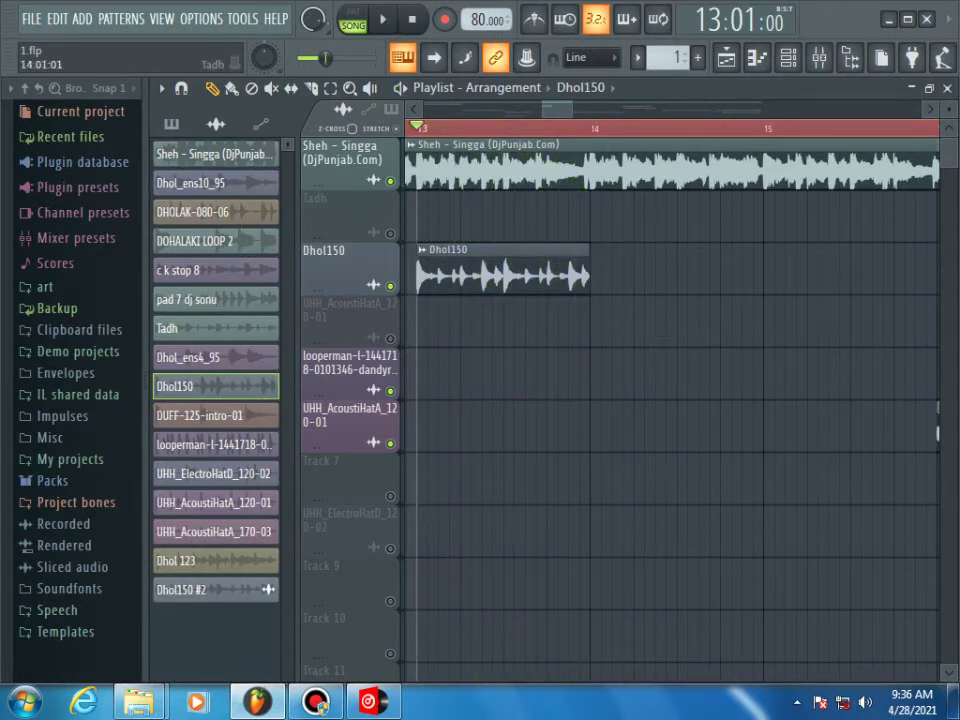
Stretch the Dhol150 clip to just past bar 15, delete it, and undo the deletion
left_click_drag(590, 270, 772, 270)
right_click(456, 270)
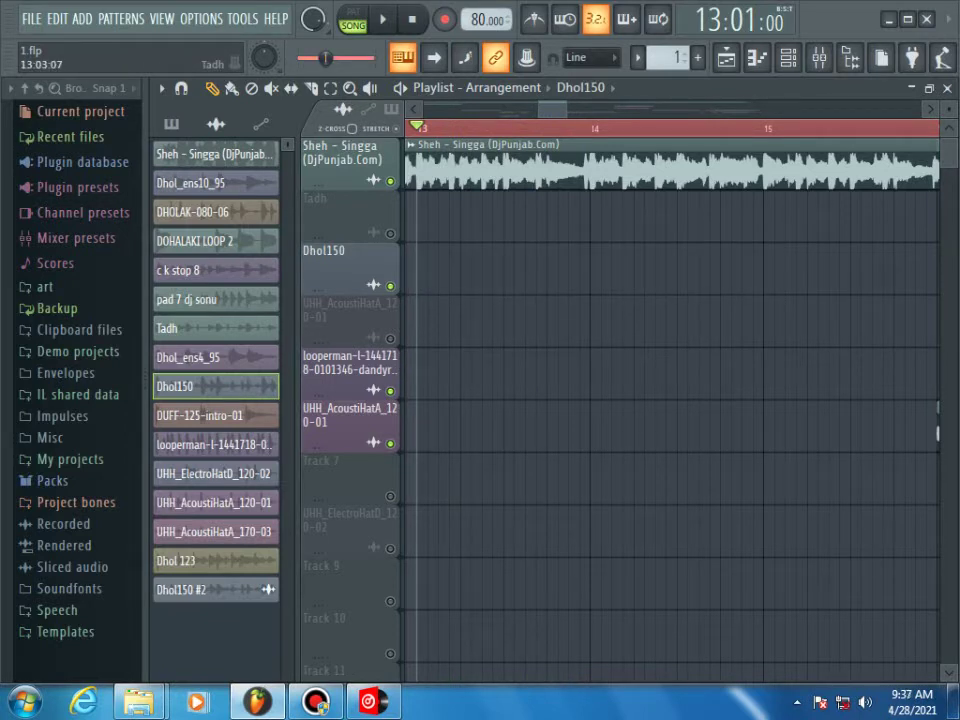
key("ctrl+z")
Remove the time stretching from the Dhol150 sample and close its settings
double_click(444, 256)
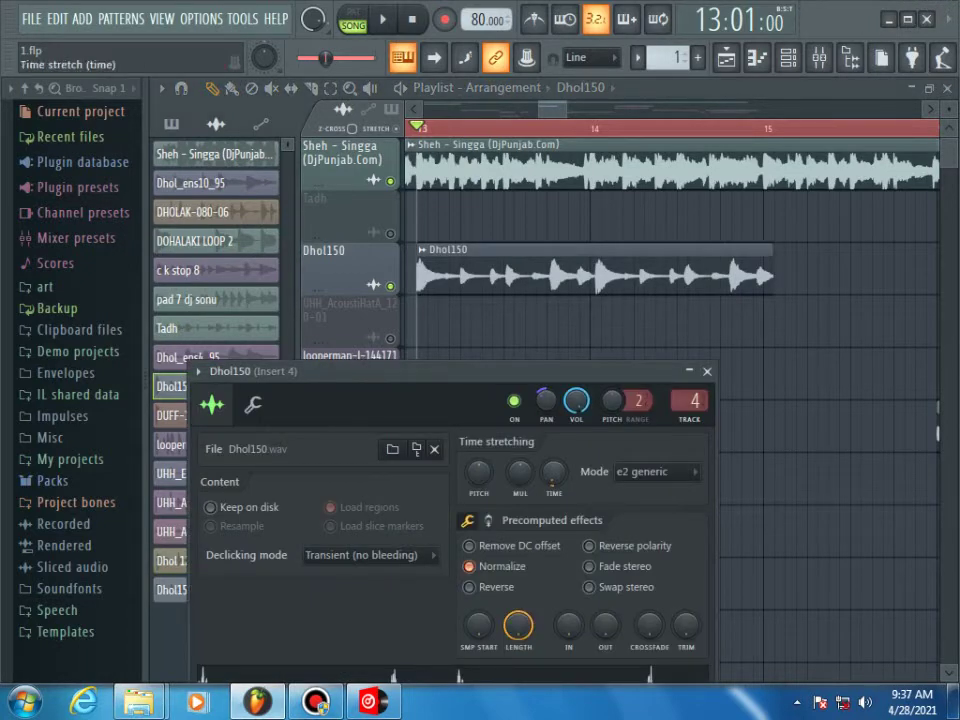
right_click(553, 473)
left_click(585, 502)
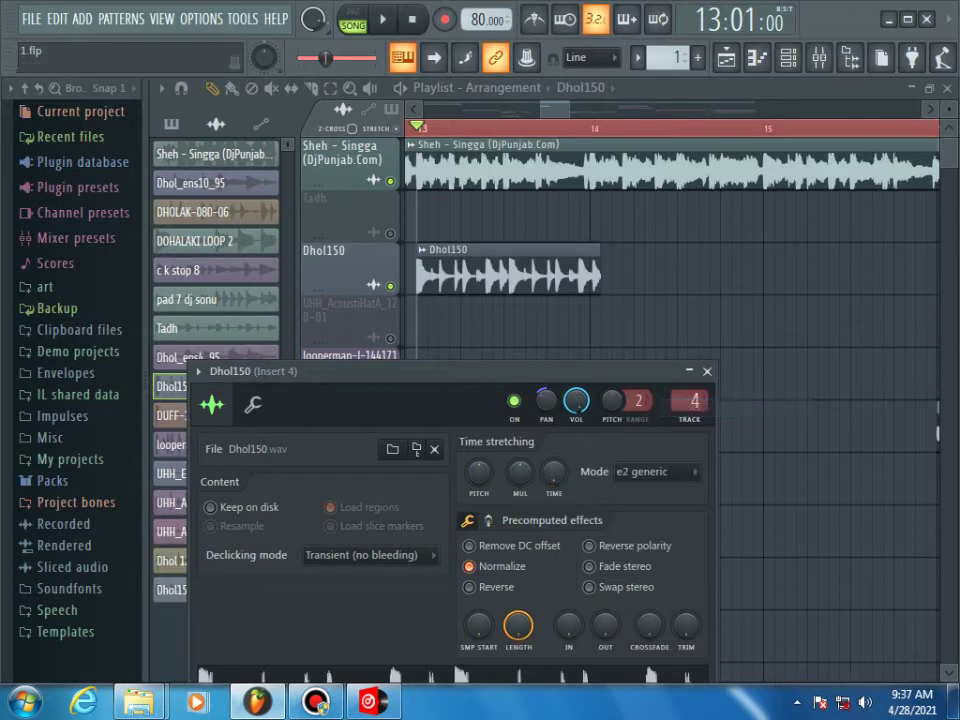
left_click(707, 371)
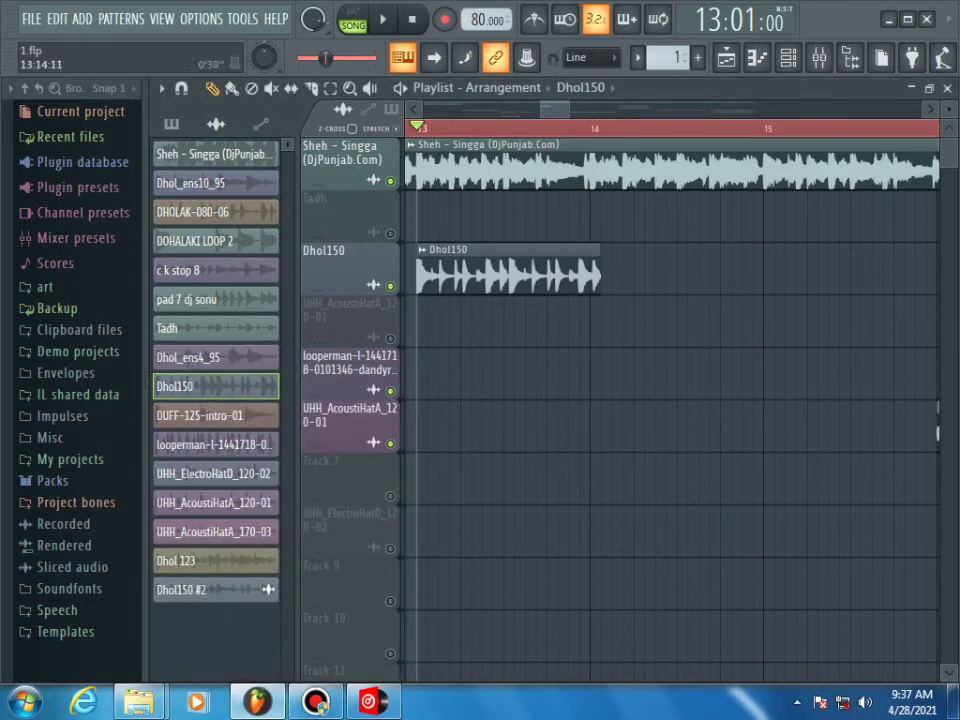
Switch to VirtualDJ and close it to return to the FL Studio playlist
mouse_move(568, 109)
left_mouse_down()
mouse_move(643, 109)
mouse_move(542, 109)
mouse_move(551, 108)
left_mouse_up()
left_click(370, 701)
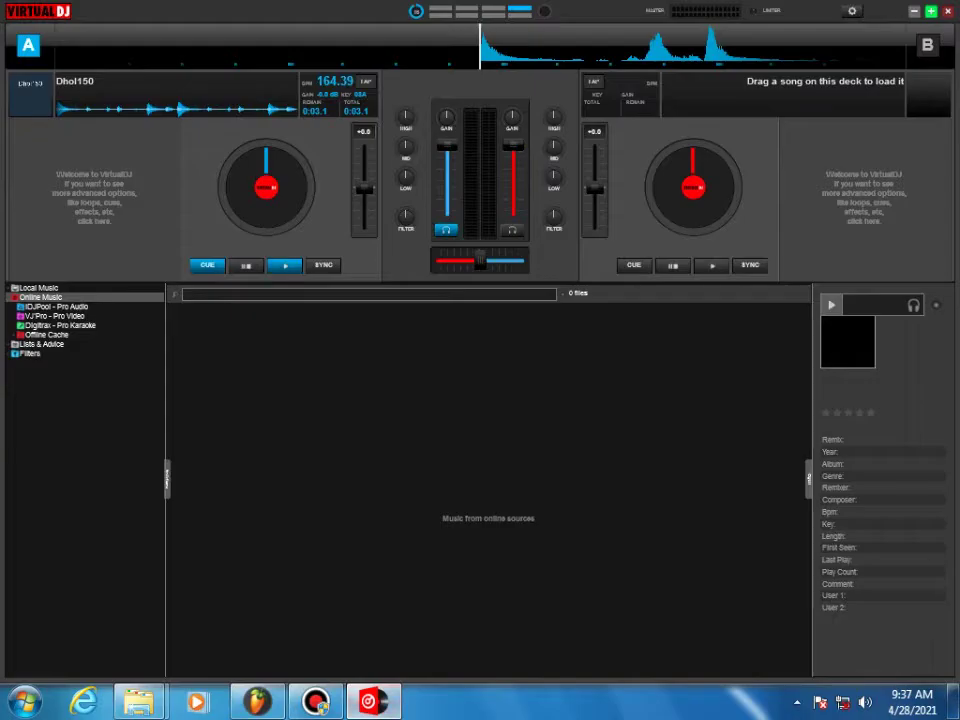
left_click(948, 11)
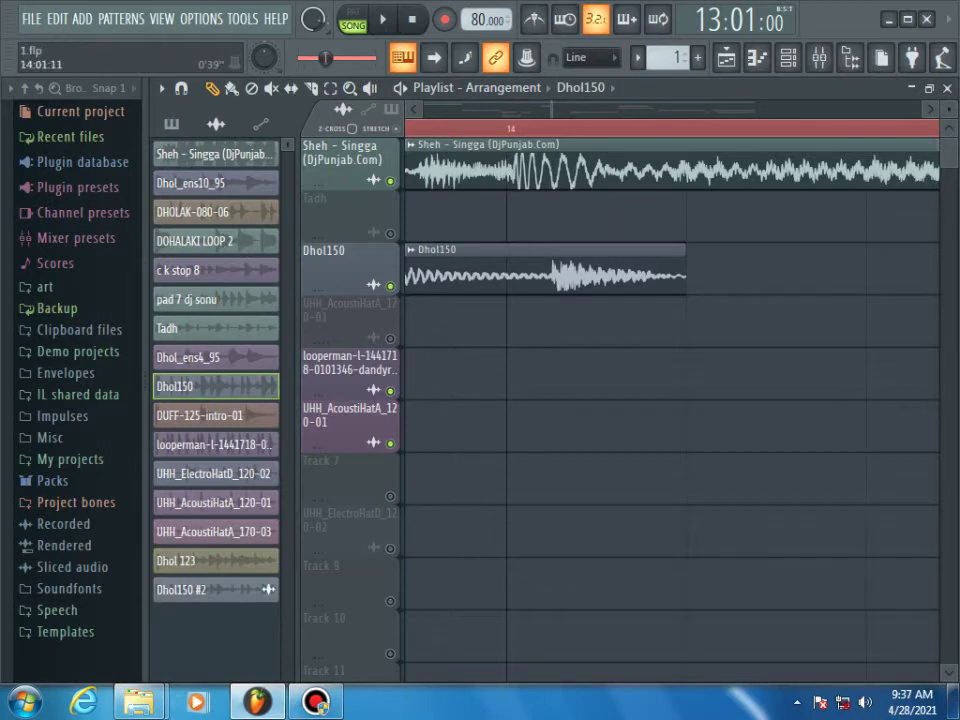
Reset the Dhol150 sample's pitch shift and close its settings
mouse_move(552, 109)
left_mouse_down()
mouse_move(587, 109)
mouse_move(558, 109)
left_mouse_up()
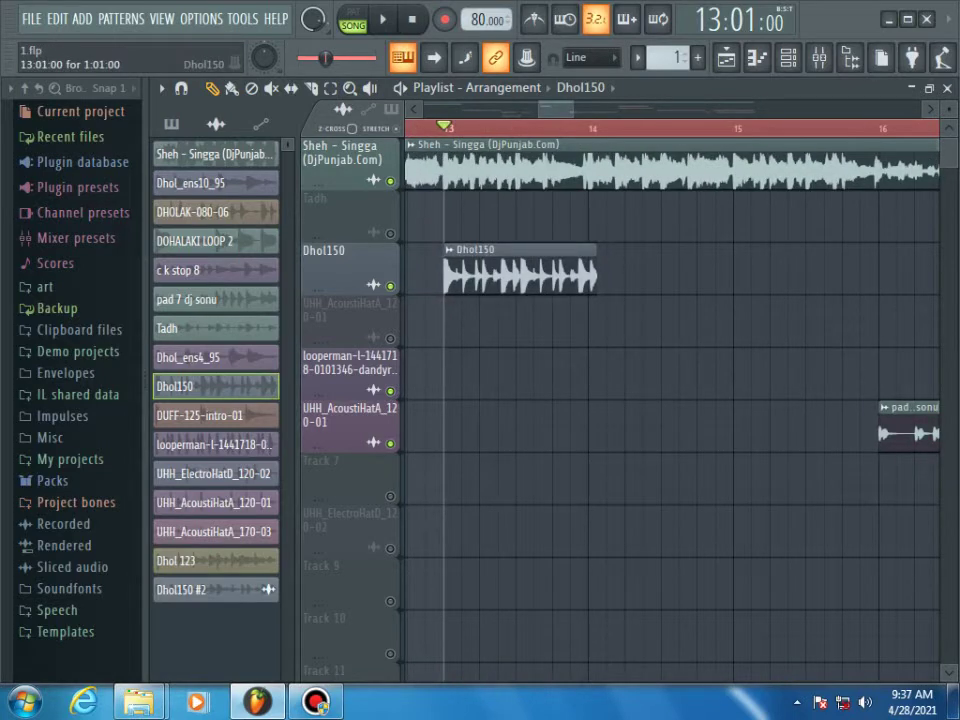
scroll(570, 220, "up", 3)
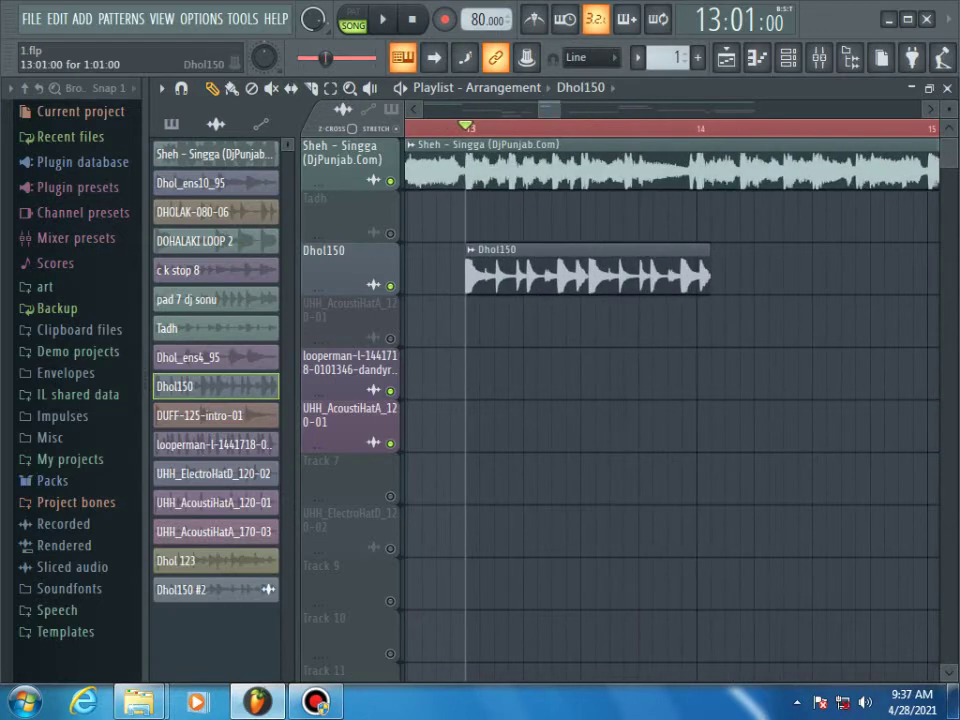
double_click(572, 272)
right_click(482, 474)
left_click(510, 486)
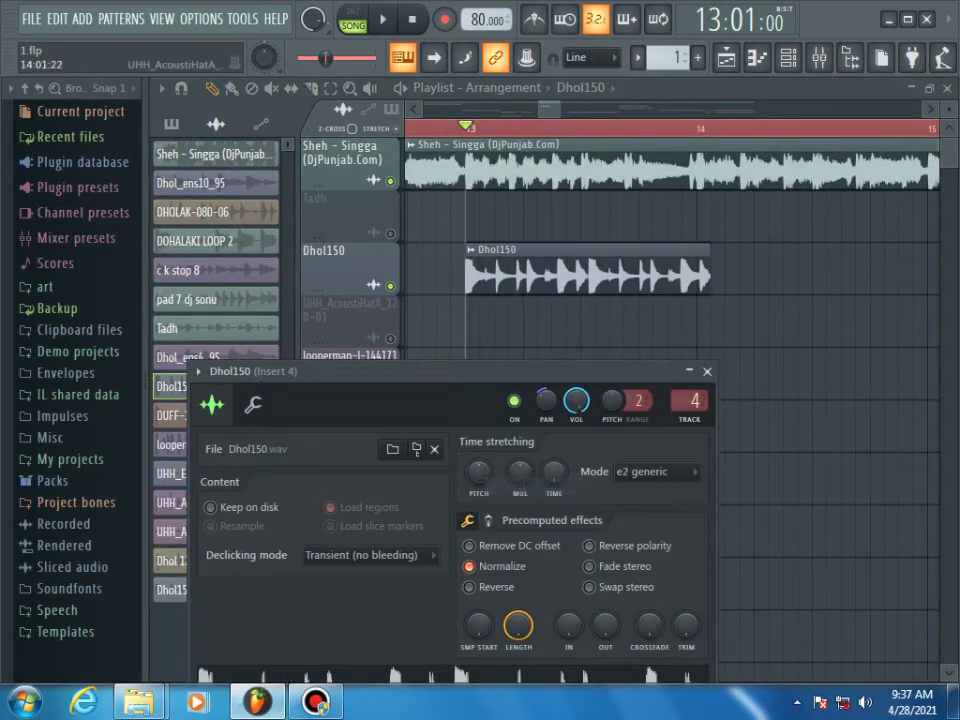
left_click(707, 371)
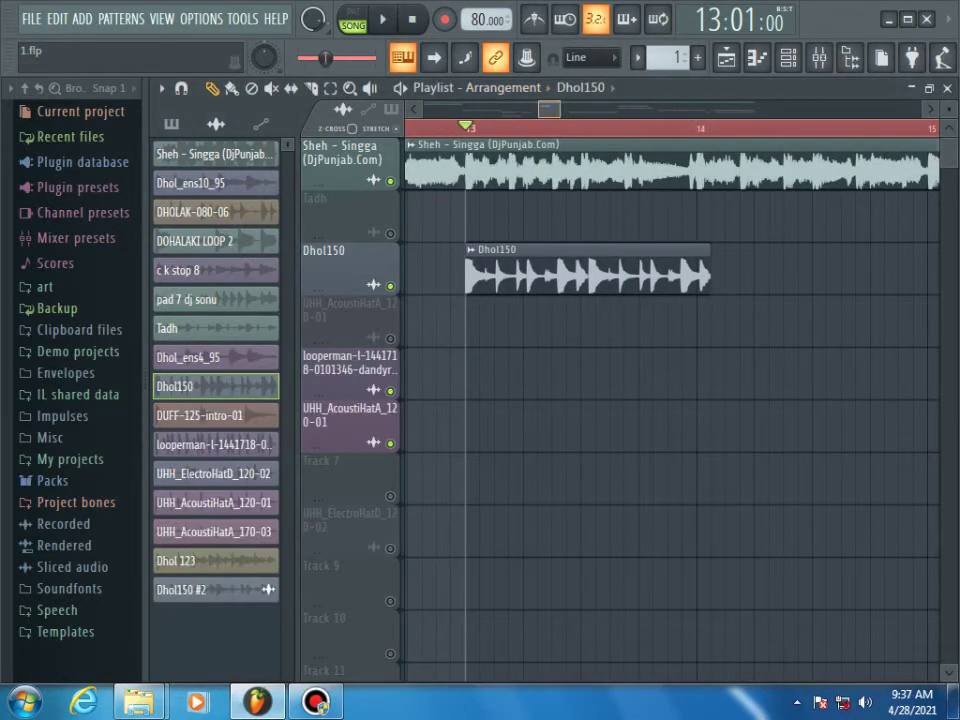
Stretch the unstretched Dhol150 clip's end exactly to the start of bar 14, and reset the sample's pitch shift
mouse_move(560, 109)
left_mouse_down()
mouse_move(540, 109)
mouse_move(552, 109)
left_mouse_up()
scroll(670, 400, "up", 3)
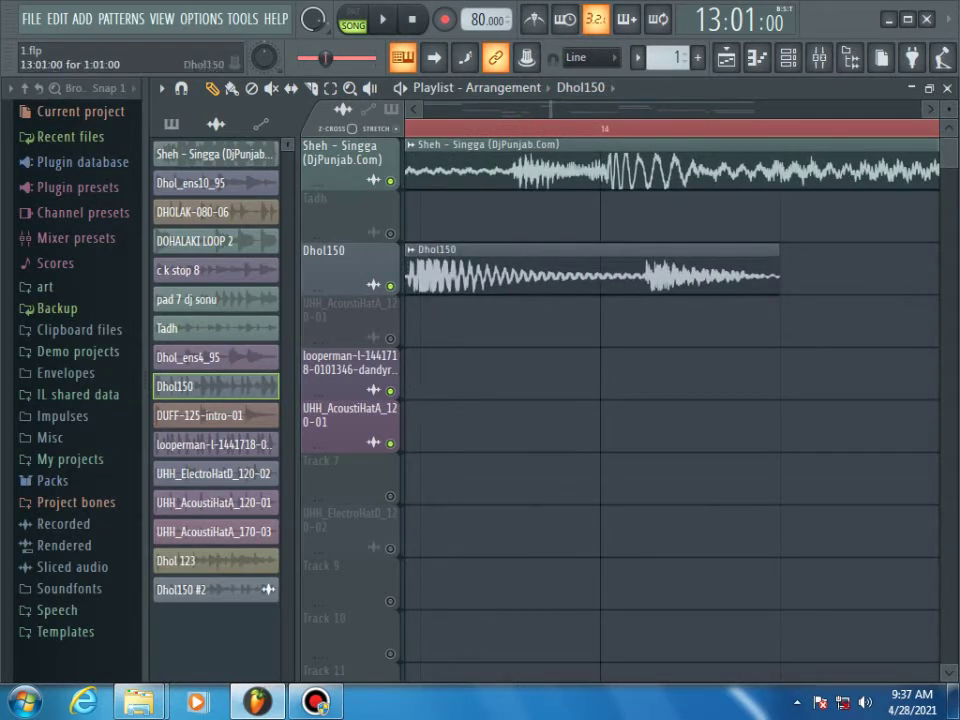
left_click_drag(778, 272, 600, 272)
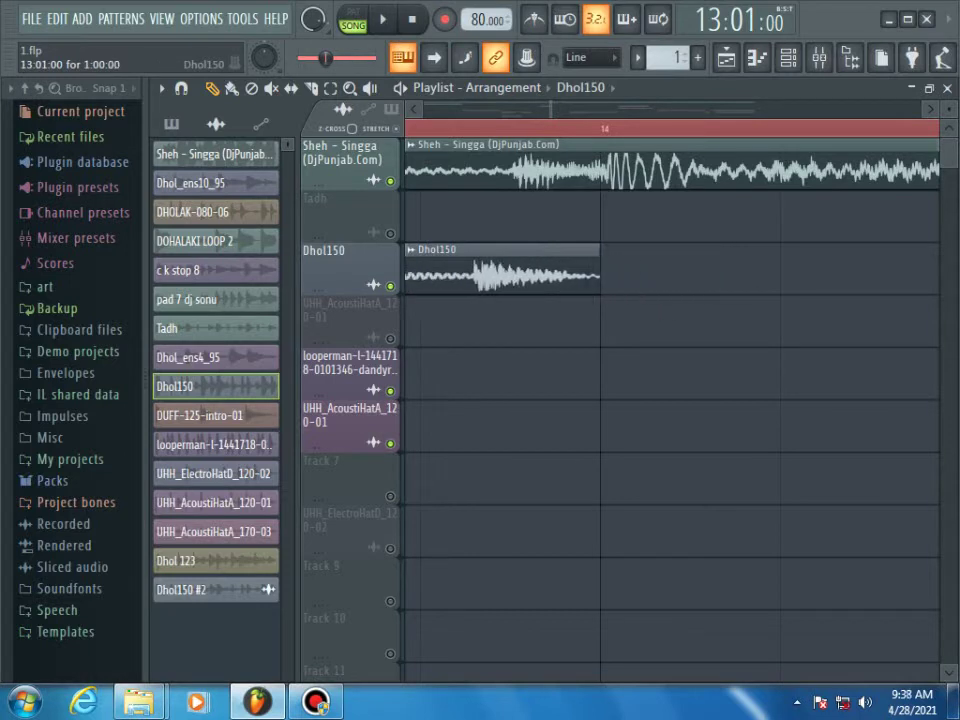
double_click(508, 266)
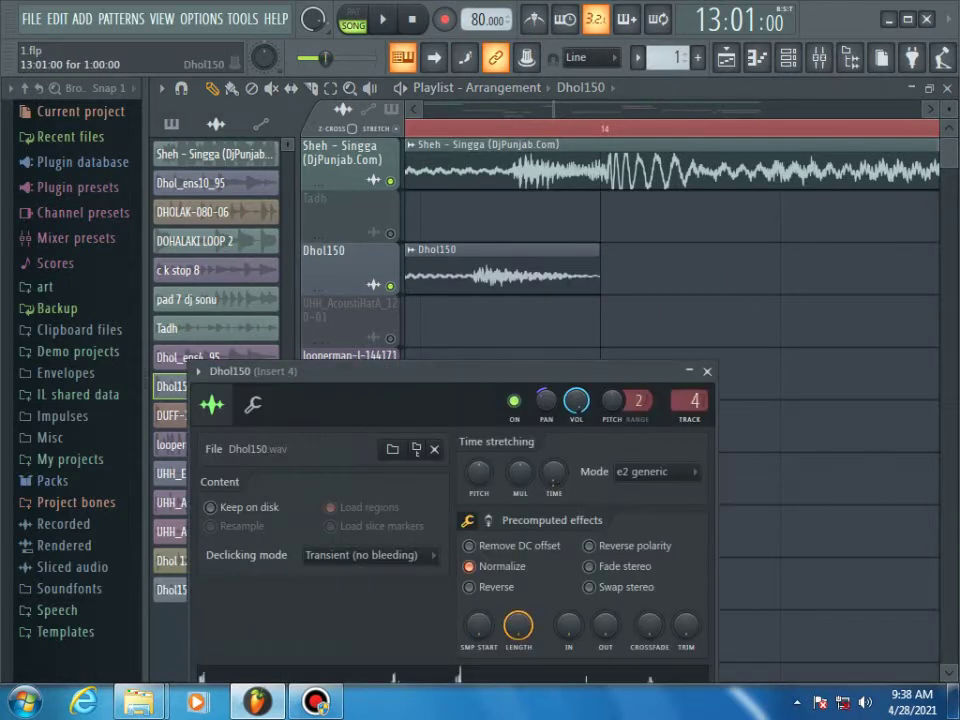
right_click(479, 472)
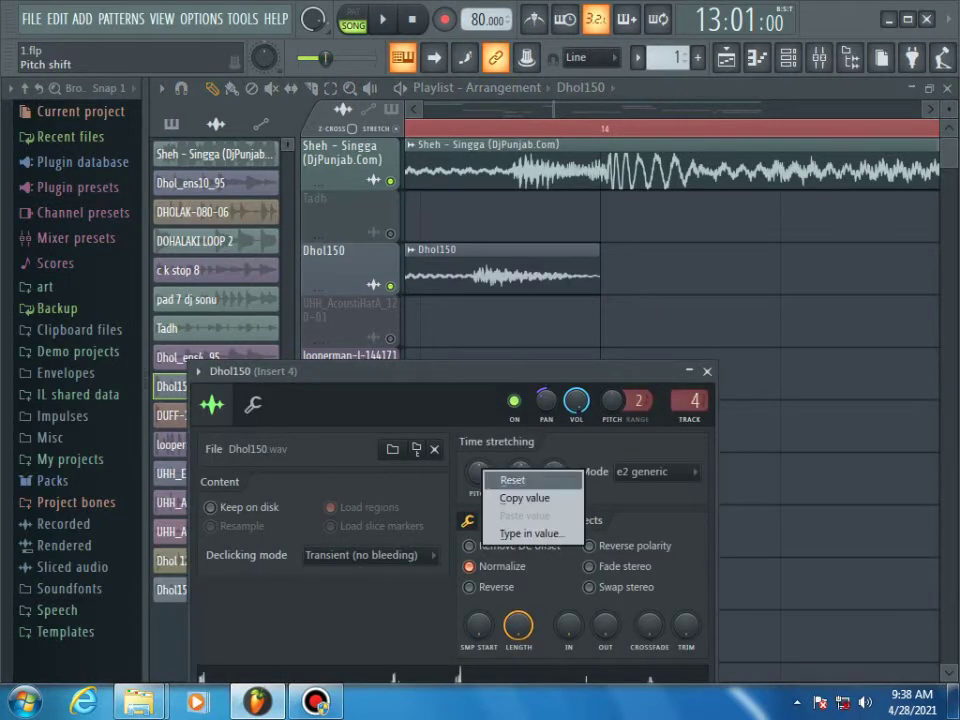
left_click(503, 481)
left_click(707, 371)
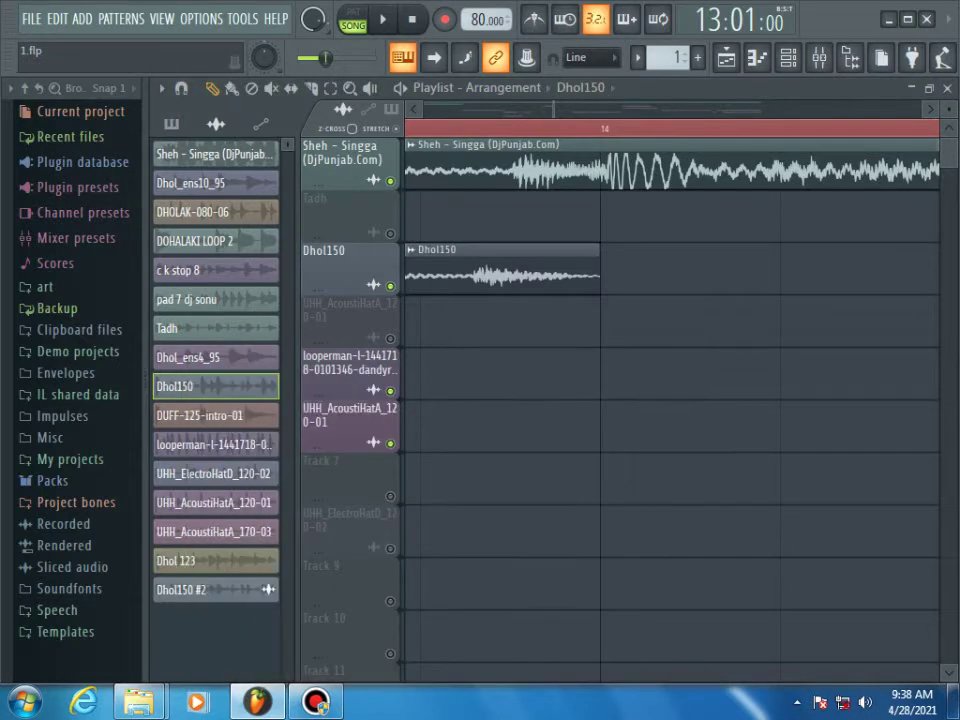
Play the one-bar Dhol150 clip with the song from bar 13 and stop playback
left_click_drag(555, 109, 532, 109)
key("space")
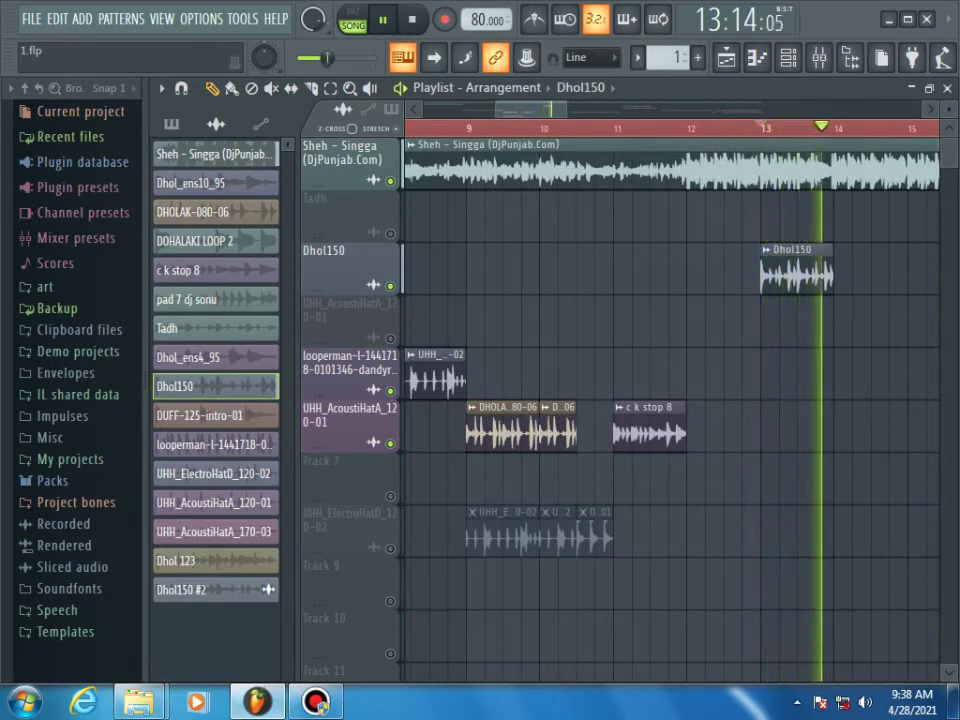
key("space")
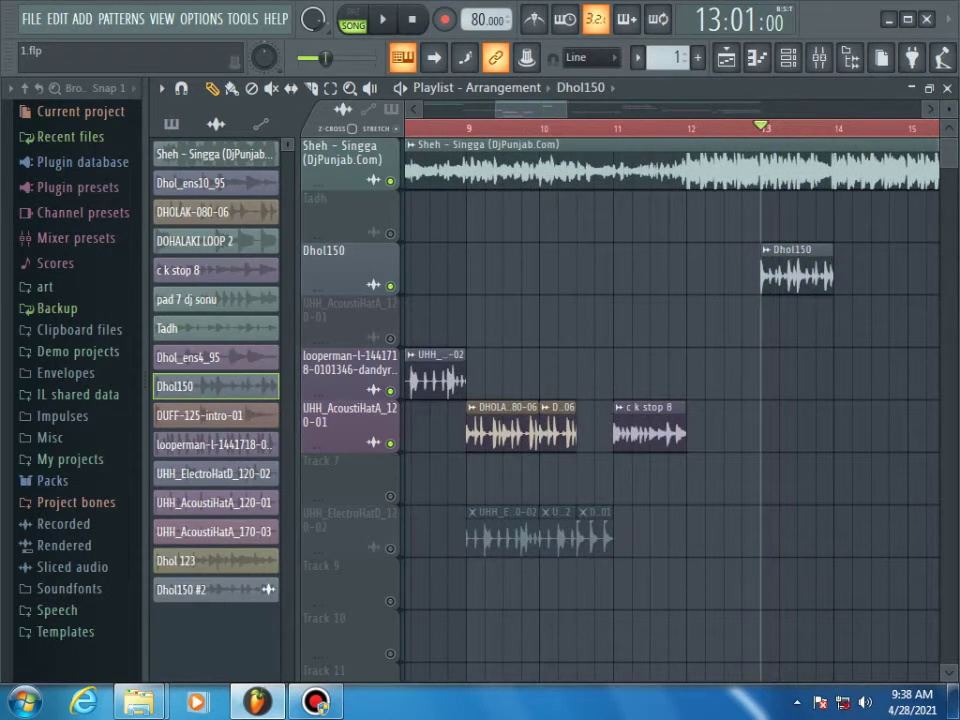
Play the song with the looperman loop clips from bar 25 and stop playback
left_click_drag(532, 109, 630, 109)
scroll(670, 400, "right", 7)
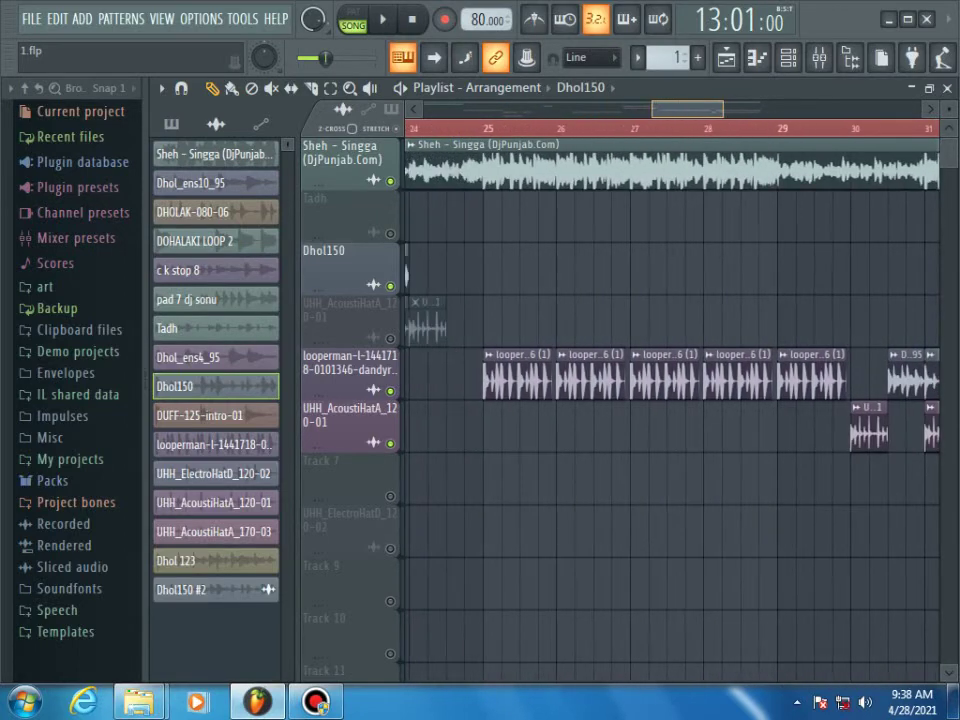
left_click_drag(688, 109, 687, 109)
left_click(498, 128)
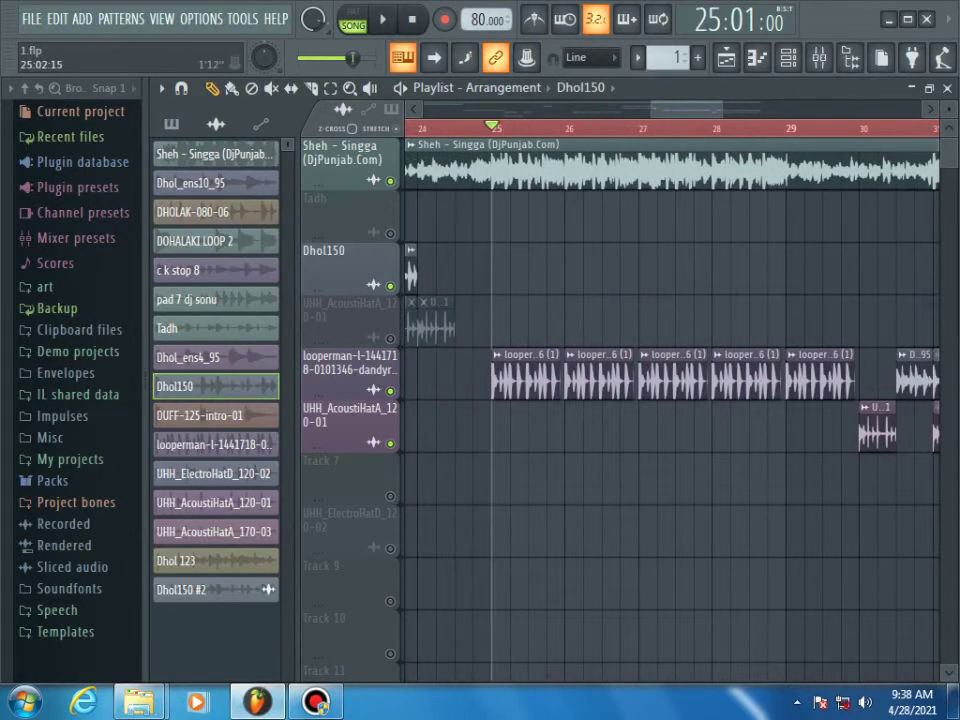
key("space")
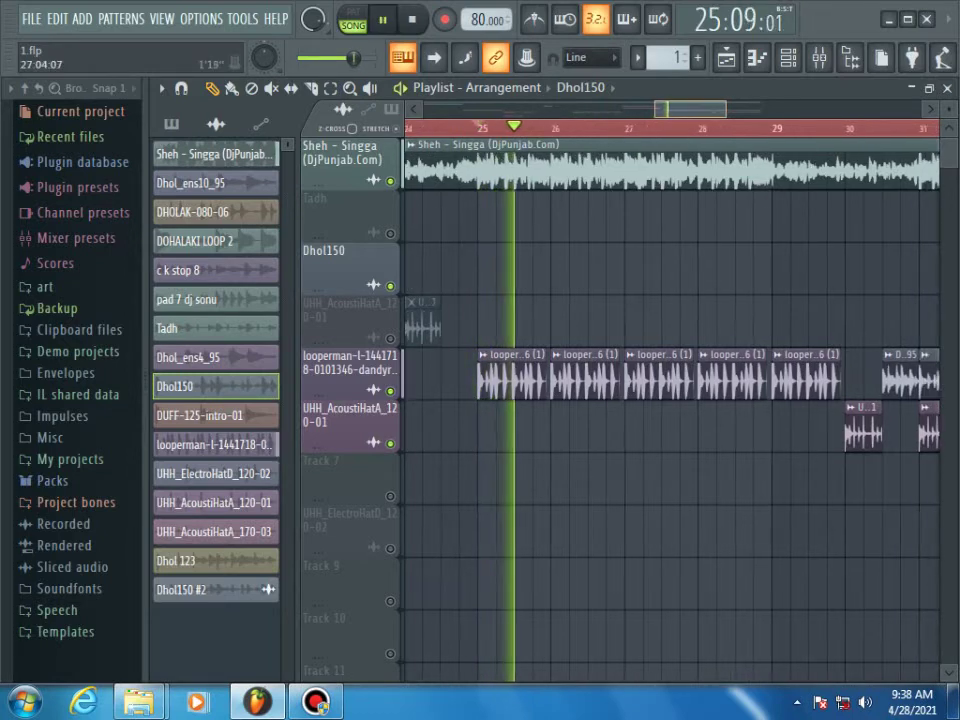
key("space")
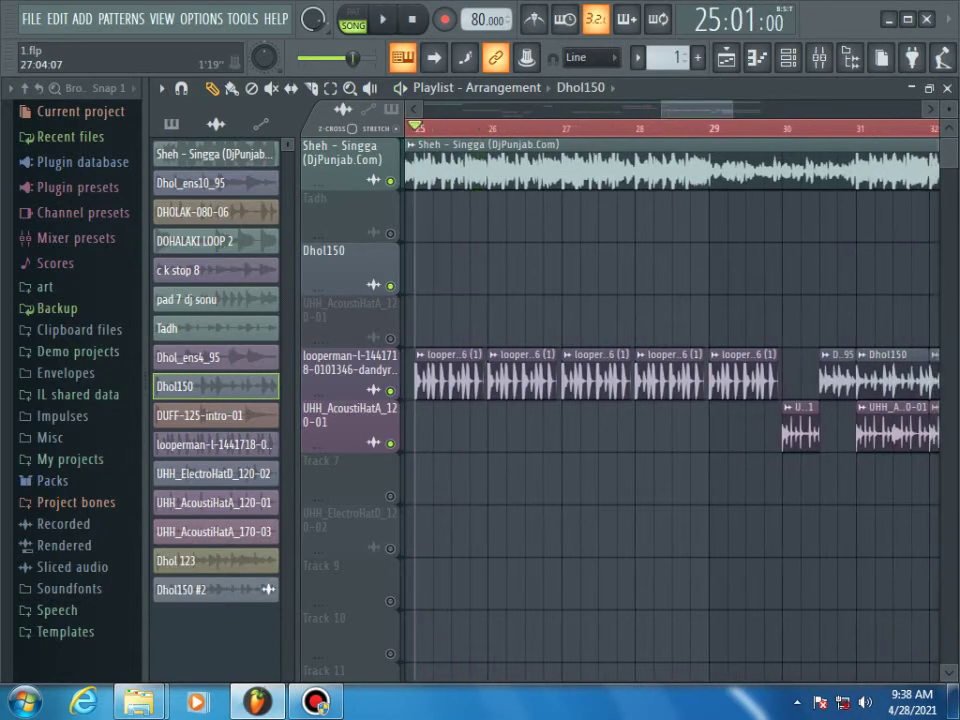
Examine where the looperman loop clips start and end against bars 25 to 27
scroll(670, 400, "up", 5)
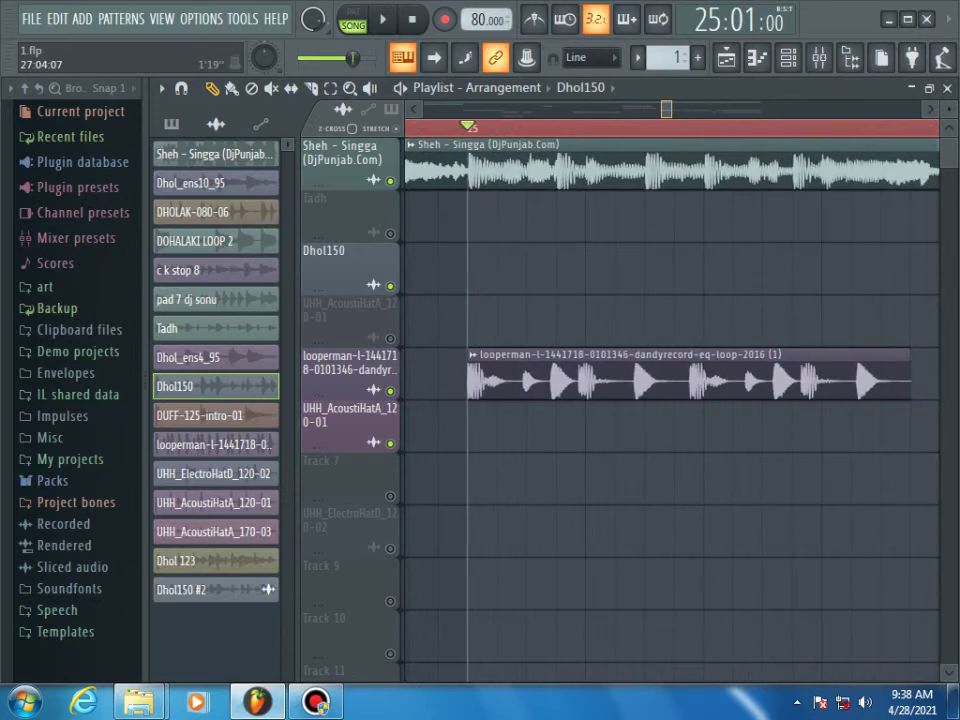
scroll(670, 400, "down", 1)
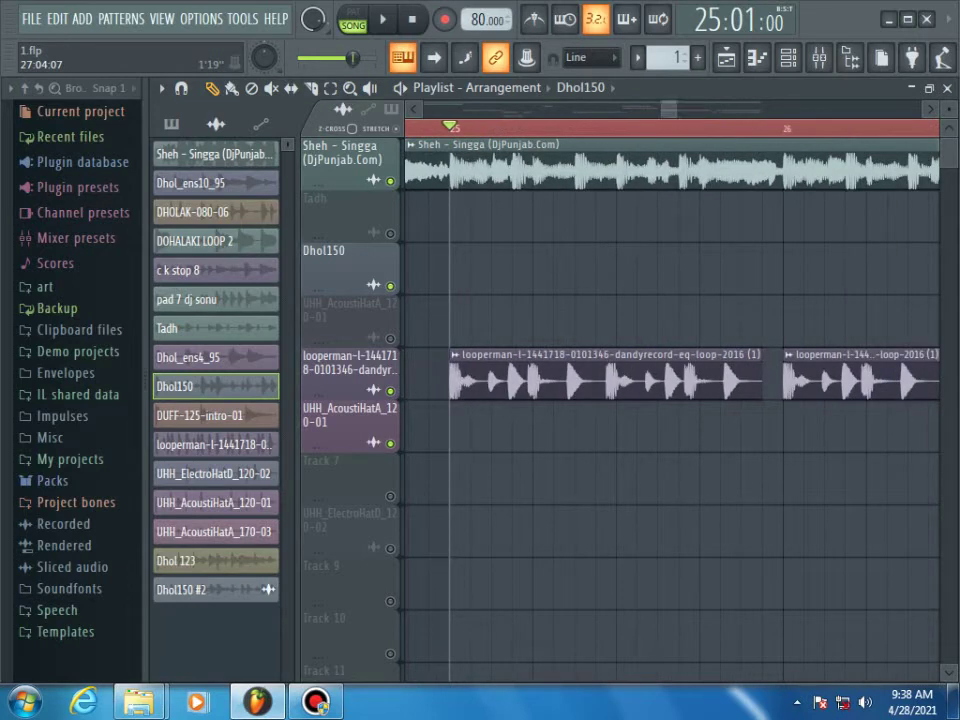
left_click_drag(669, 109, 678, 109)
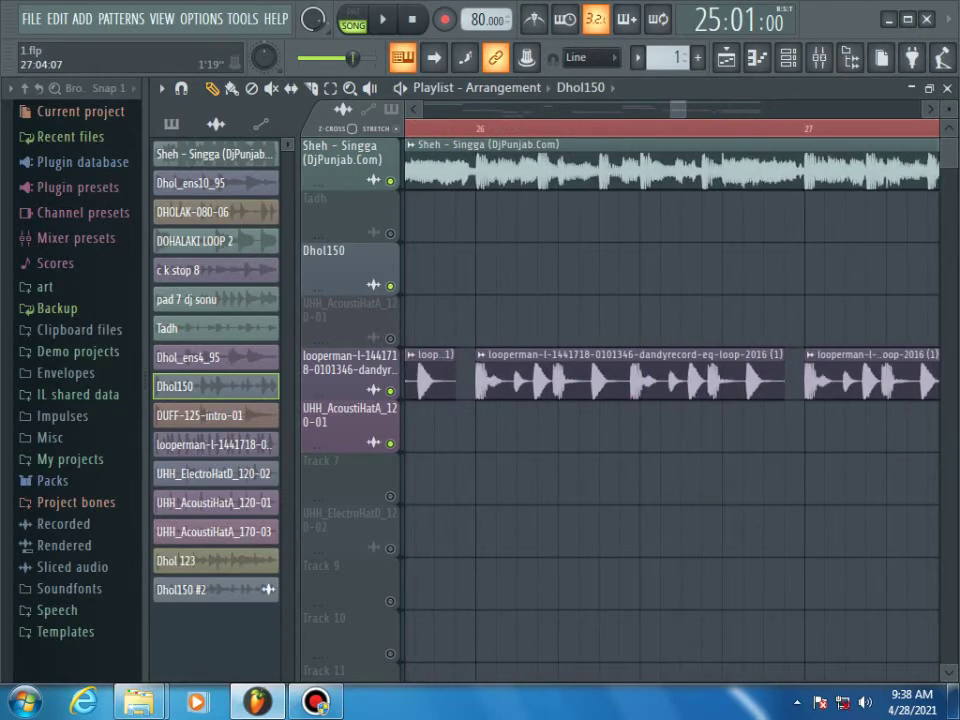
scroll(670, 400, "up", 3)
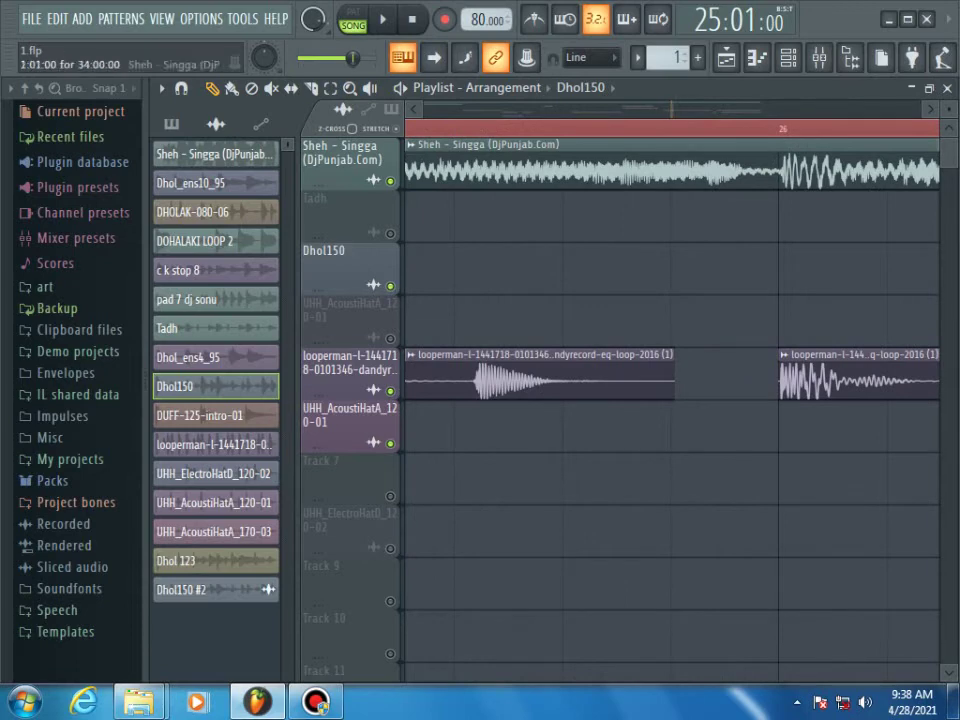
left_click(930, 109)
scroll(930, 109, "down", 3)
scroll(670, 400, "left", 3)
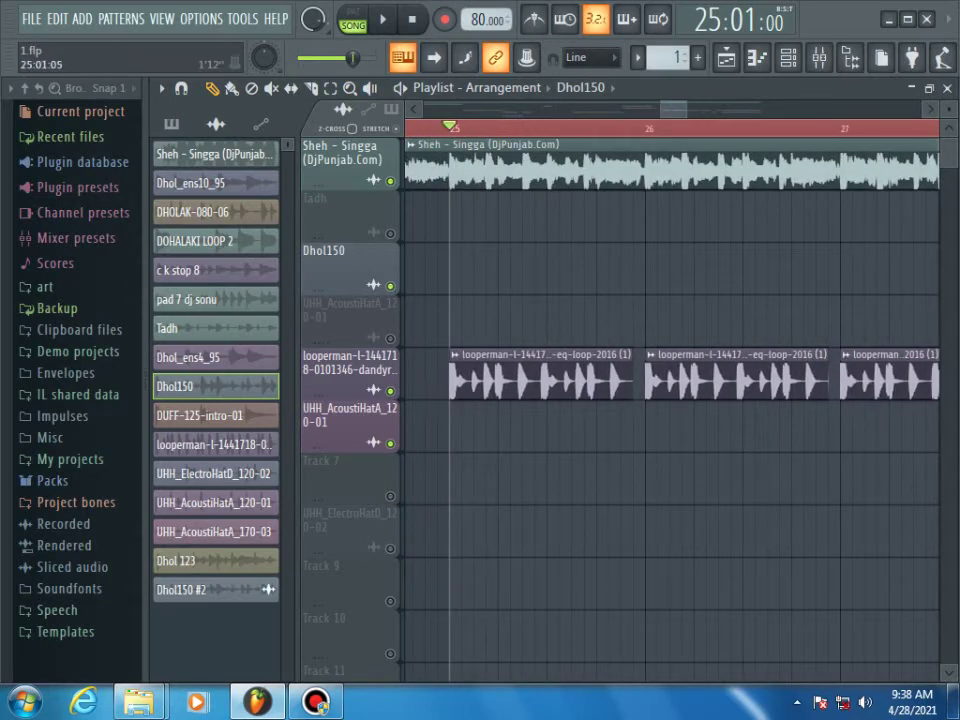
Select bar 25 on the timeline, clear the selection and return the song position to bar 25
left_click_drag(451, 127, 645, 127)
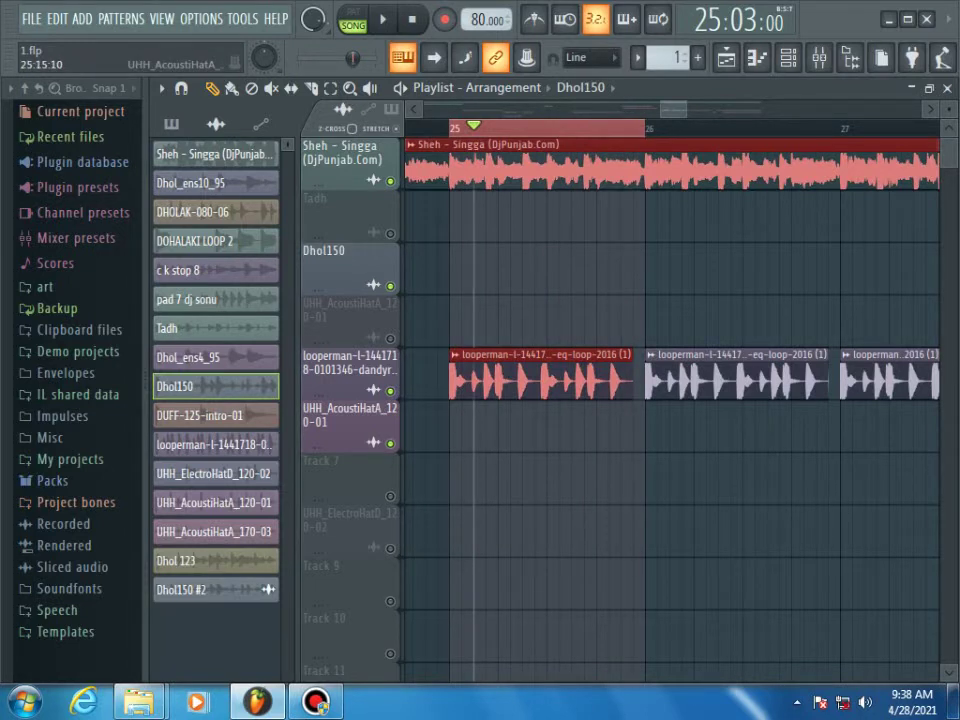
scroll(446, 128, "left", 1)
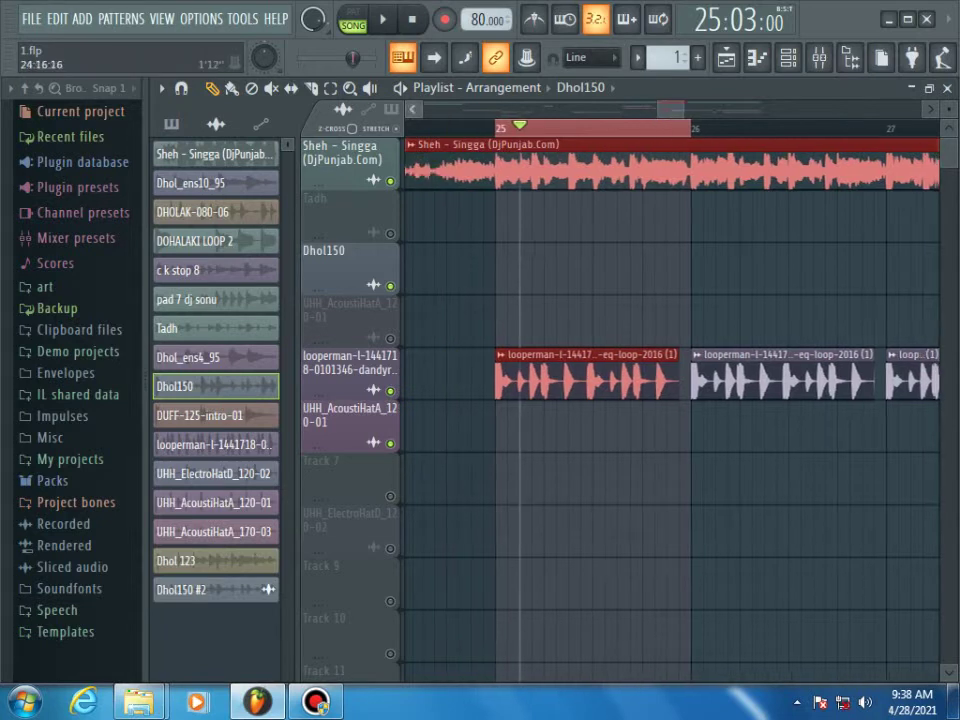
left_click(502, 128)
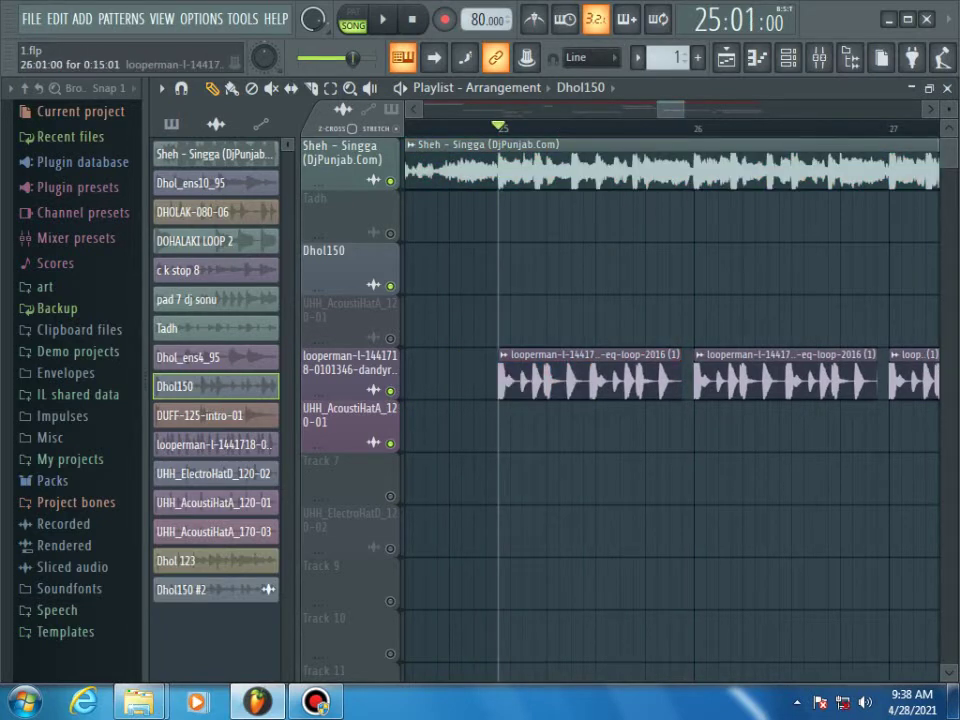
Try stretching the looperman clip at bar 25 down to half a bar and play it with the song
left_click_drag(681, 381, 596, 381)
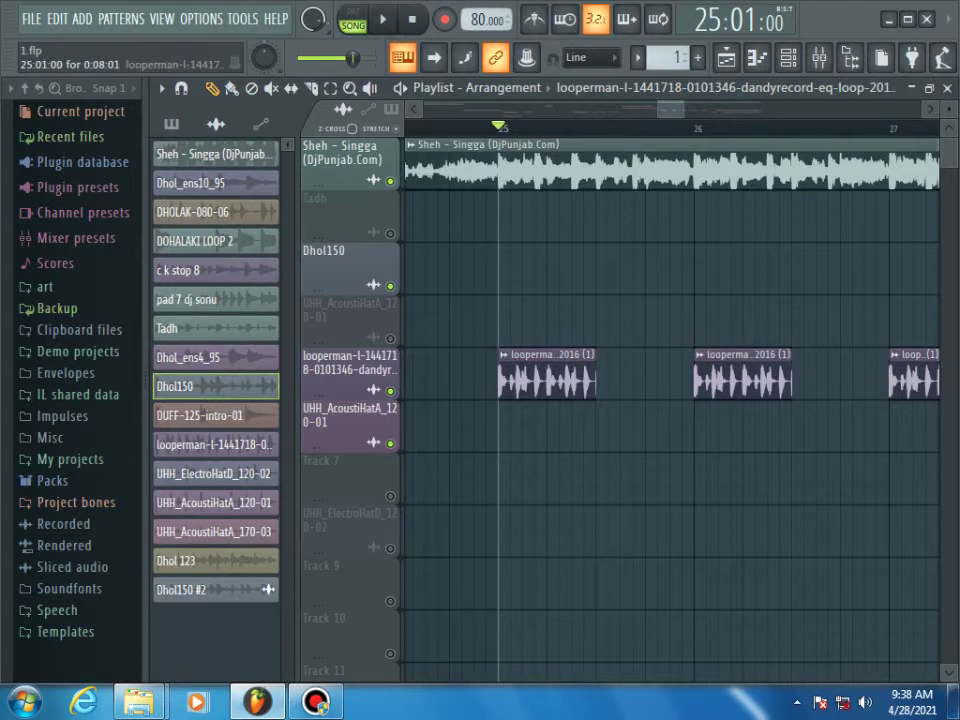
key("space")
key("space")
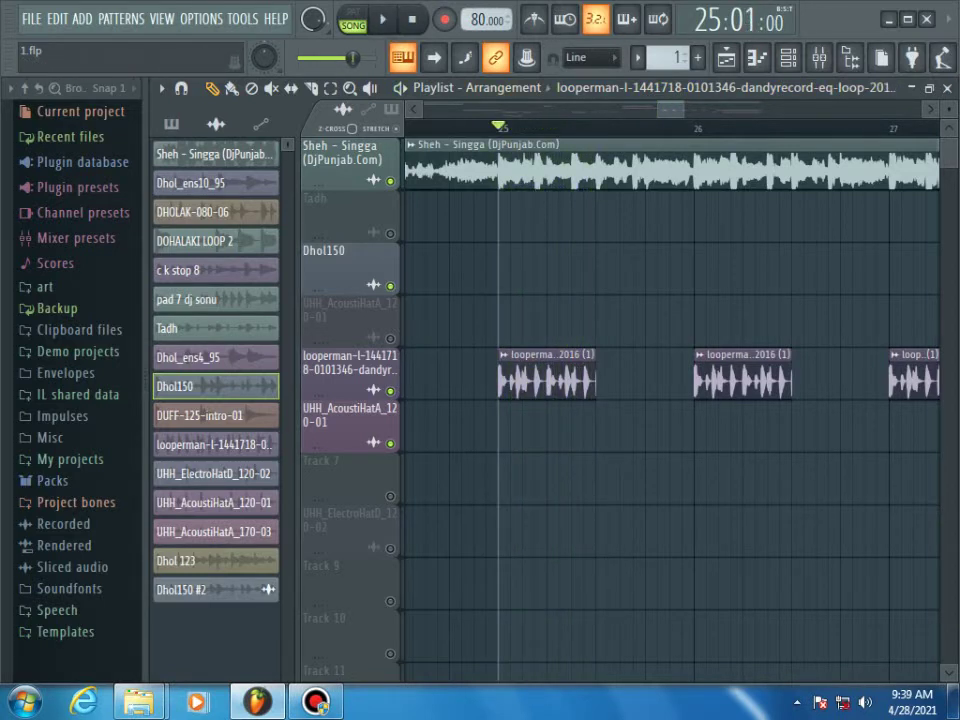
key("space")
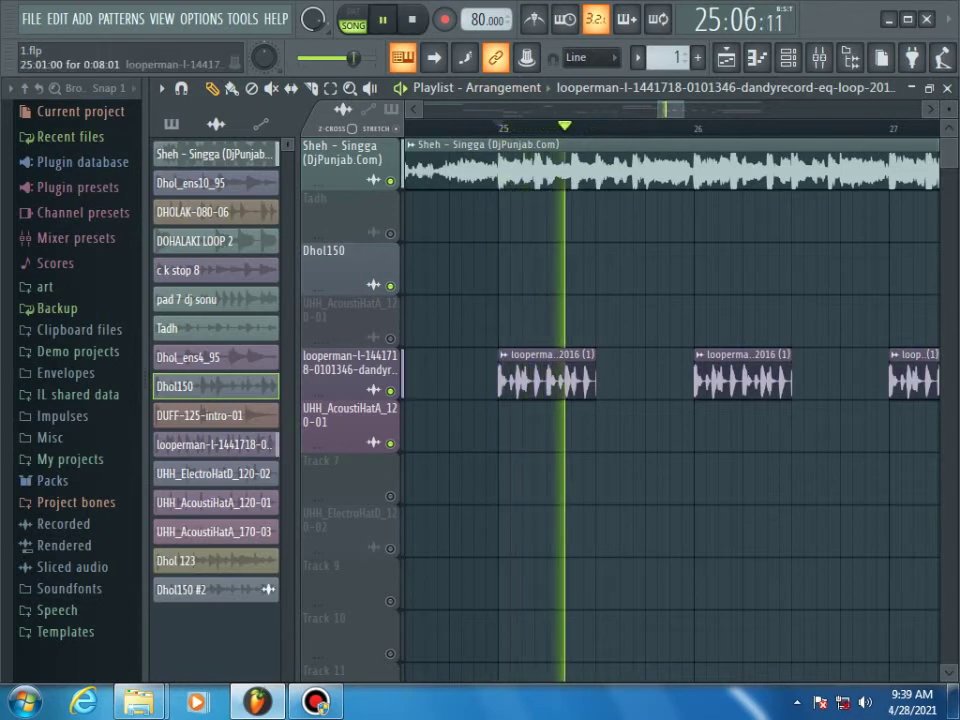
key("space")
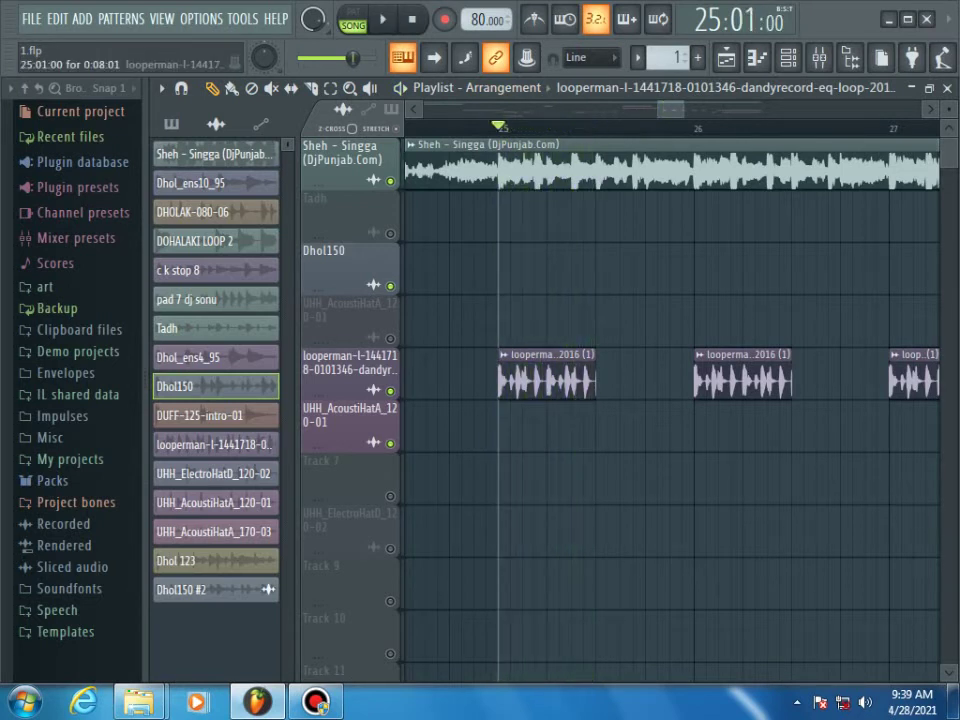
Delete the looperman clip at bar 26, stretch the bar 25 clip to the start of bar 27 and play it
right_click(742, 378)
left_click_drag(595, 380, 889, 380)
key("space")
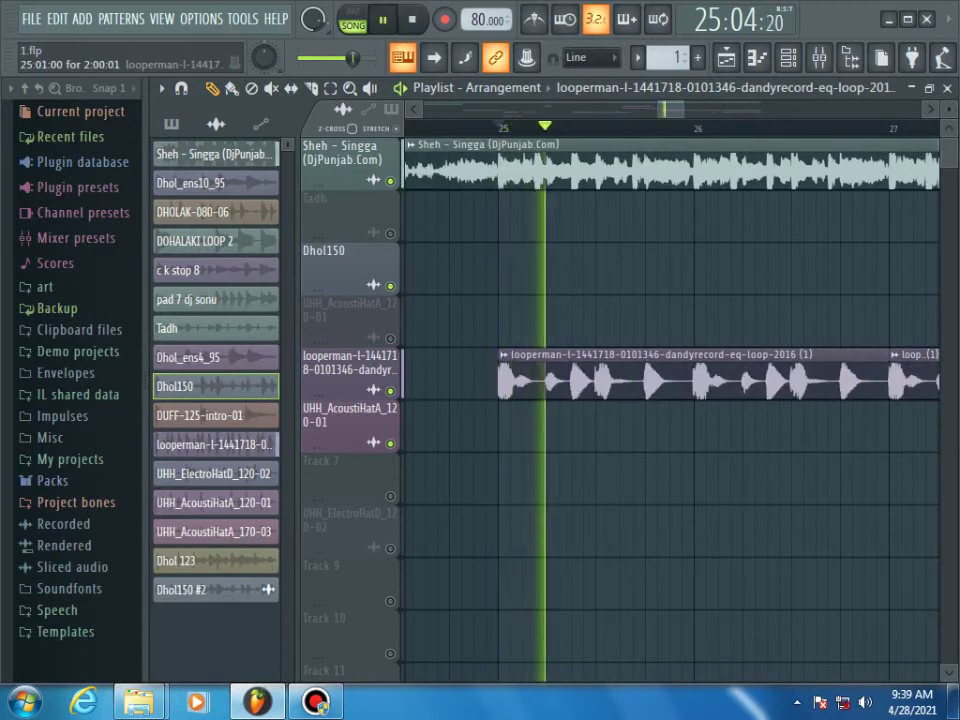
key("space")
Try shortening the stretched looperman clip to one and a half bars and play it from bar 25
left_click_drag(889, 380, 791, 380)
key("space")
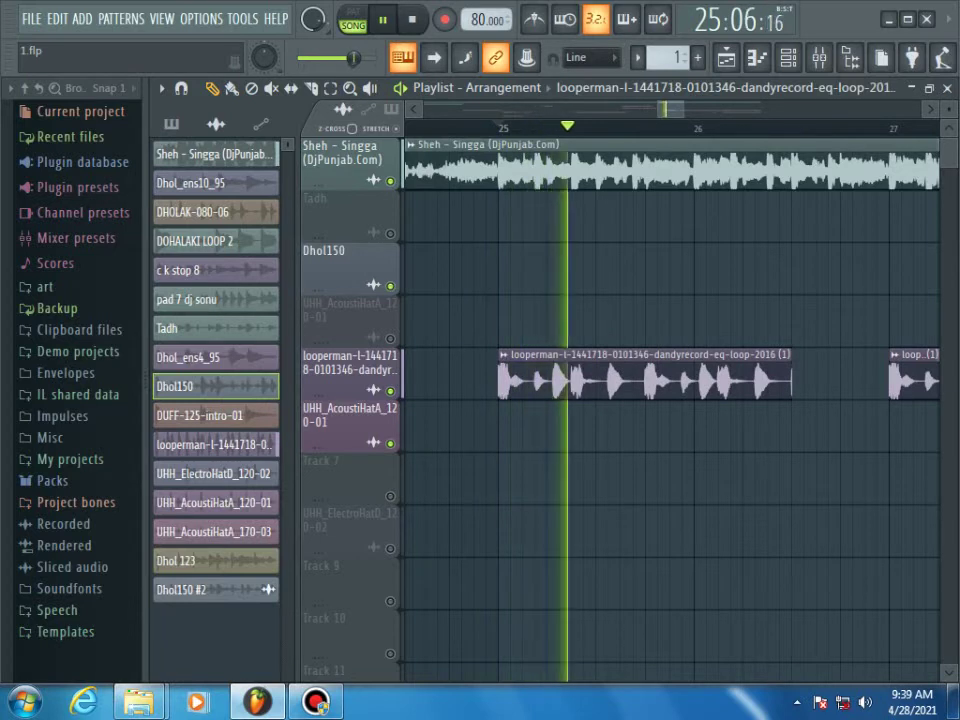
key("space")
Stretch the looperman clip at bar 25 to about one bar and play it with the song
left_click_drag(791, 375, 693, 375)
key("space")
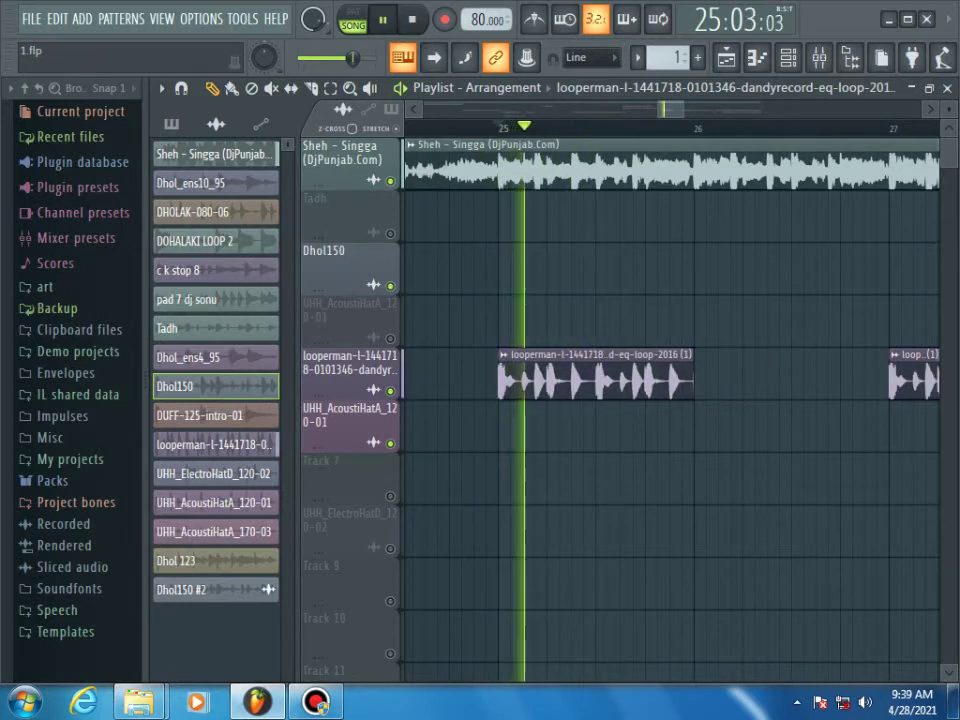
key("space")
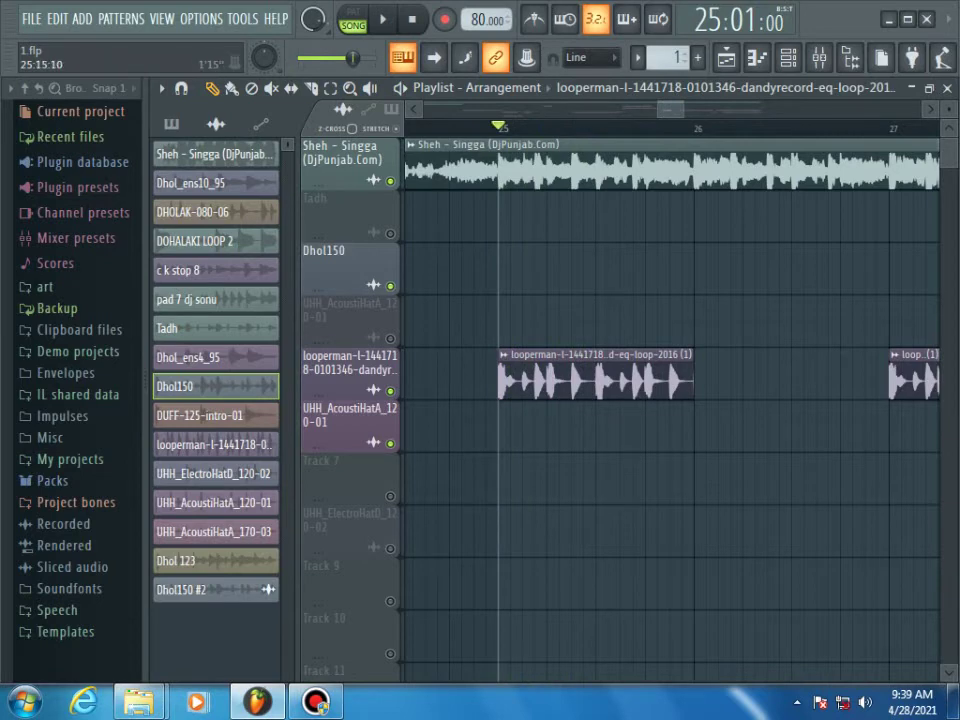
Fine-adjust the stretched looperman clip's end exactly to the start of bar 26
left_click_drag(683, 109, 659, 109)
left_click_drag(658, 109, 672, 109)
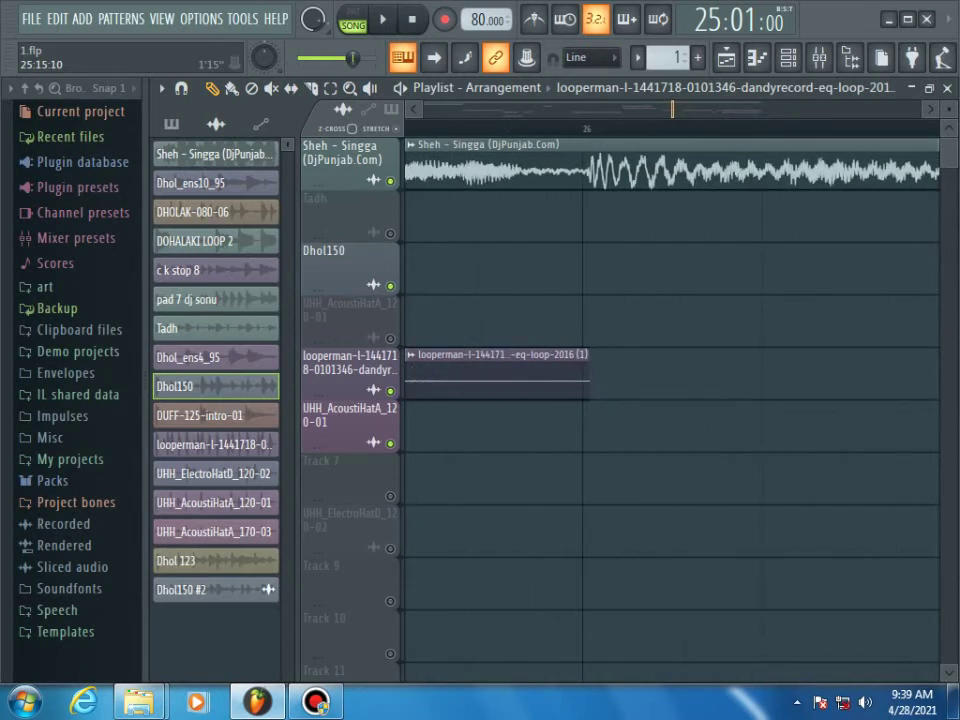
left_click_drag(586, 378, 580, 378)
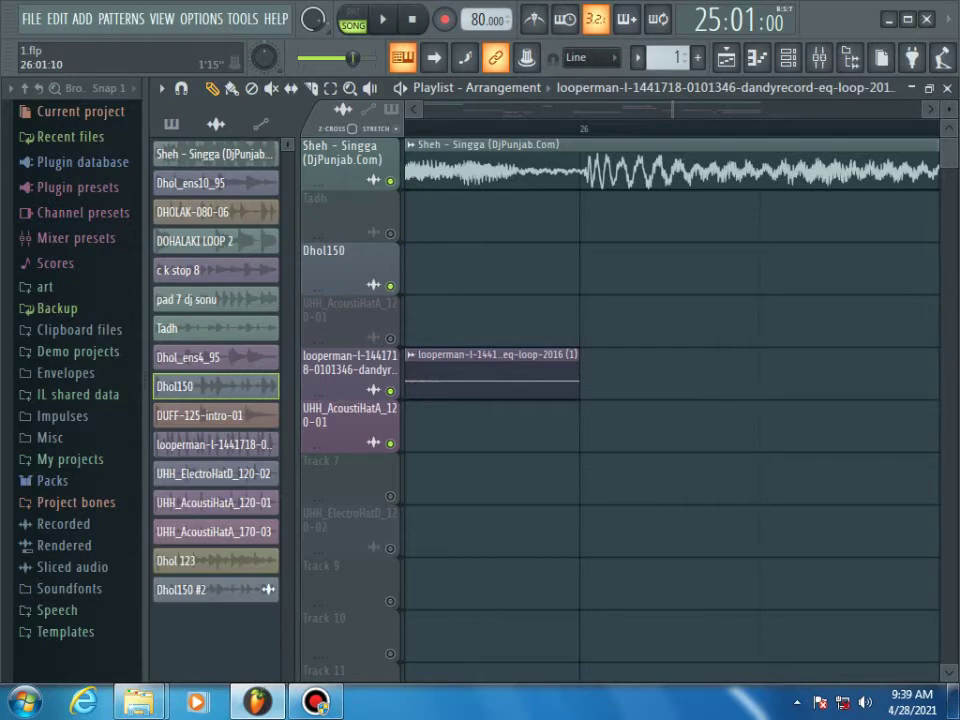
scroll(670, 400, "down", 5)
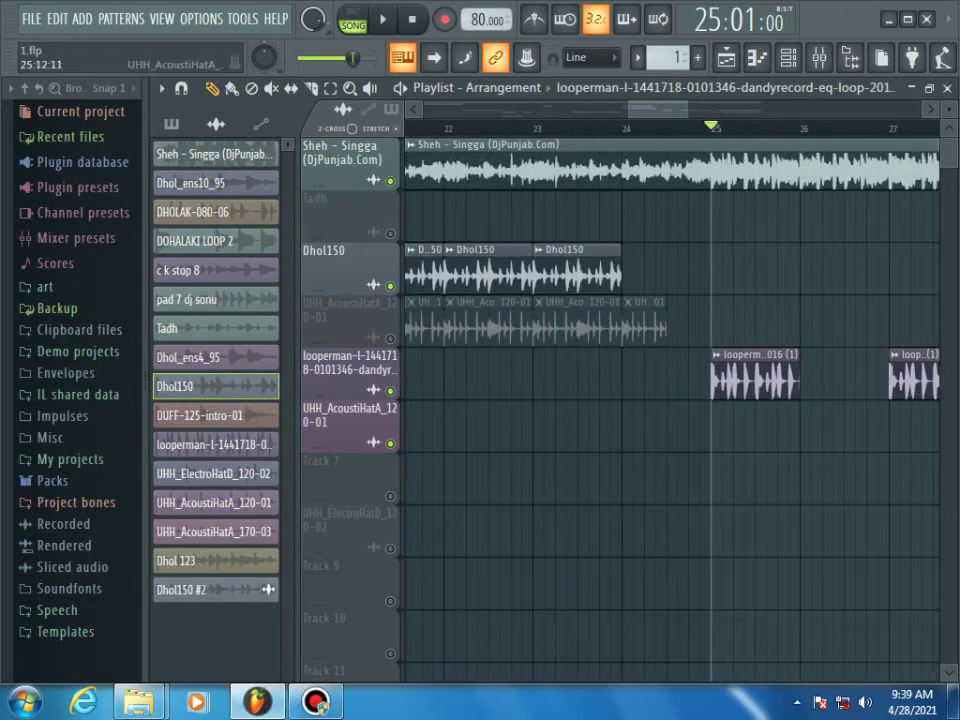
Play the fitted looperman clip from bar 25 and place another one-bar copy at bar 26
key("space")
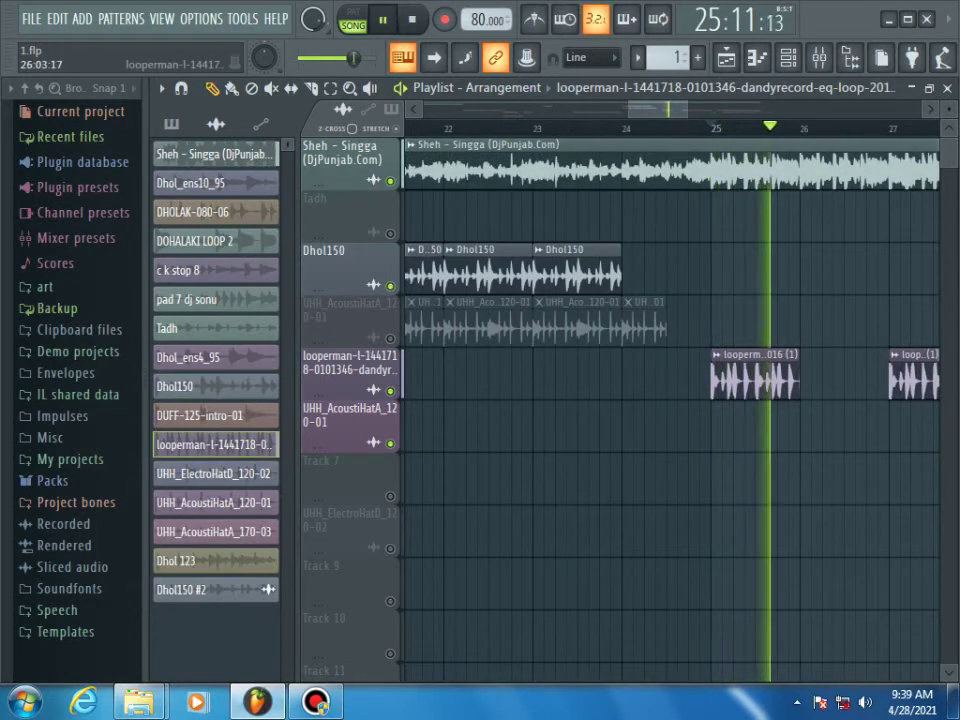
key("space")
key("space")
left_click(822, 378)
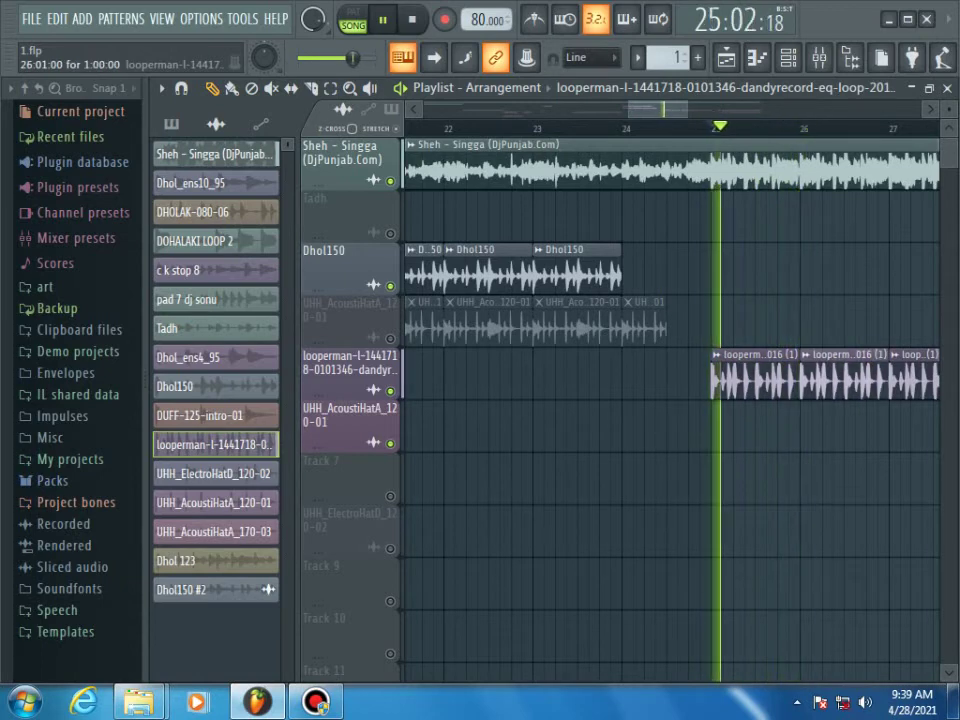
Reset the looperman sample's pitch shift, close its settings and play from bar 25
double_click(756, 378)
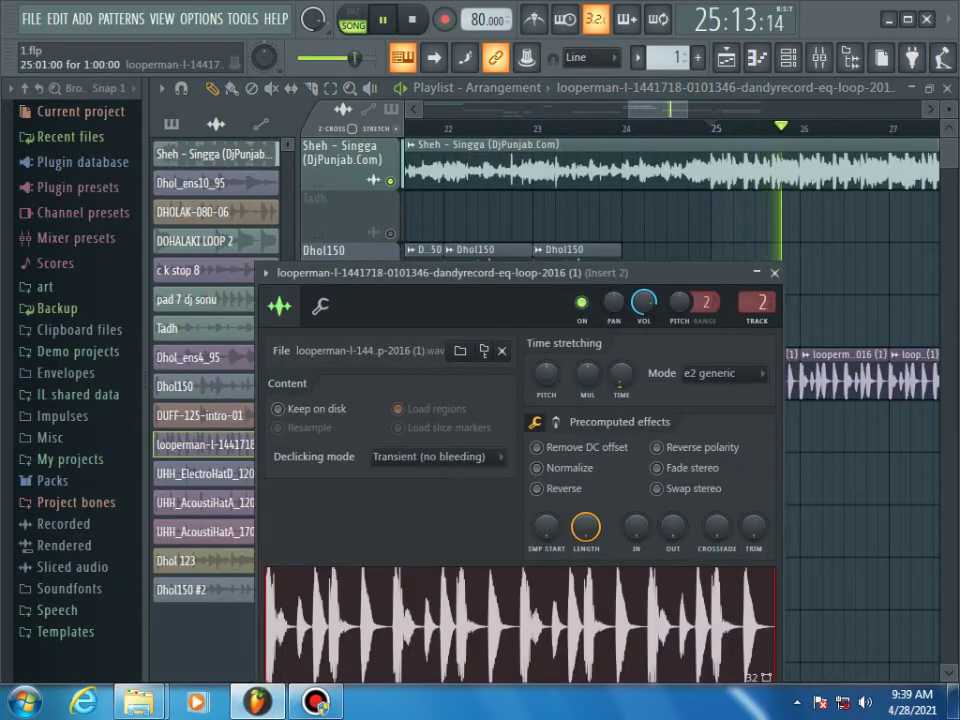
key("Escape")
key("space")
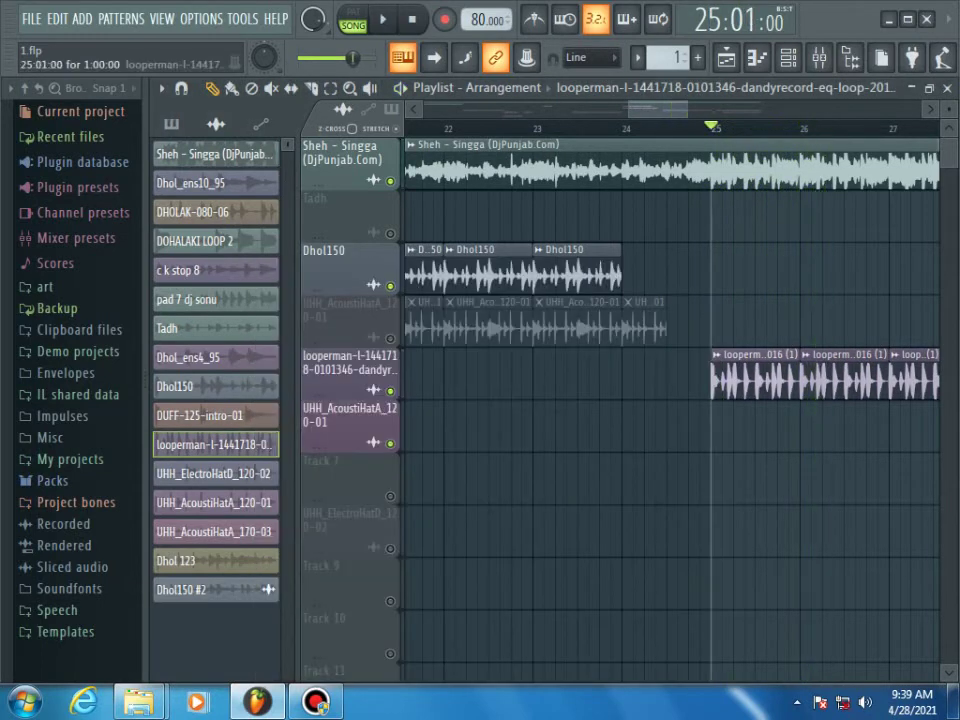
double_click(815, 375)
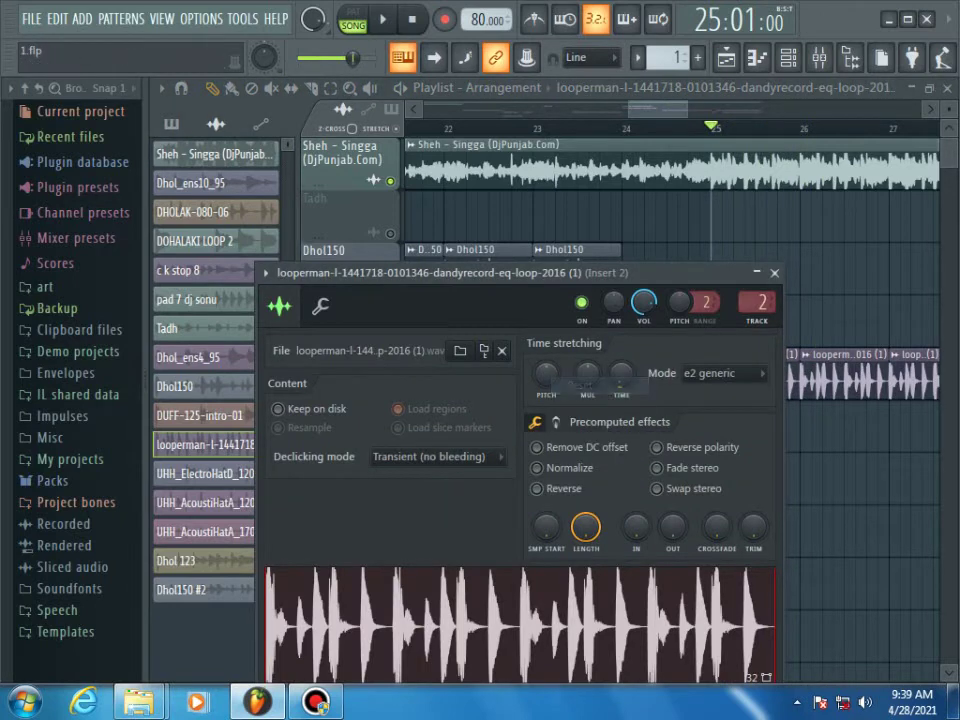
key("space")
key("Escape")
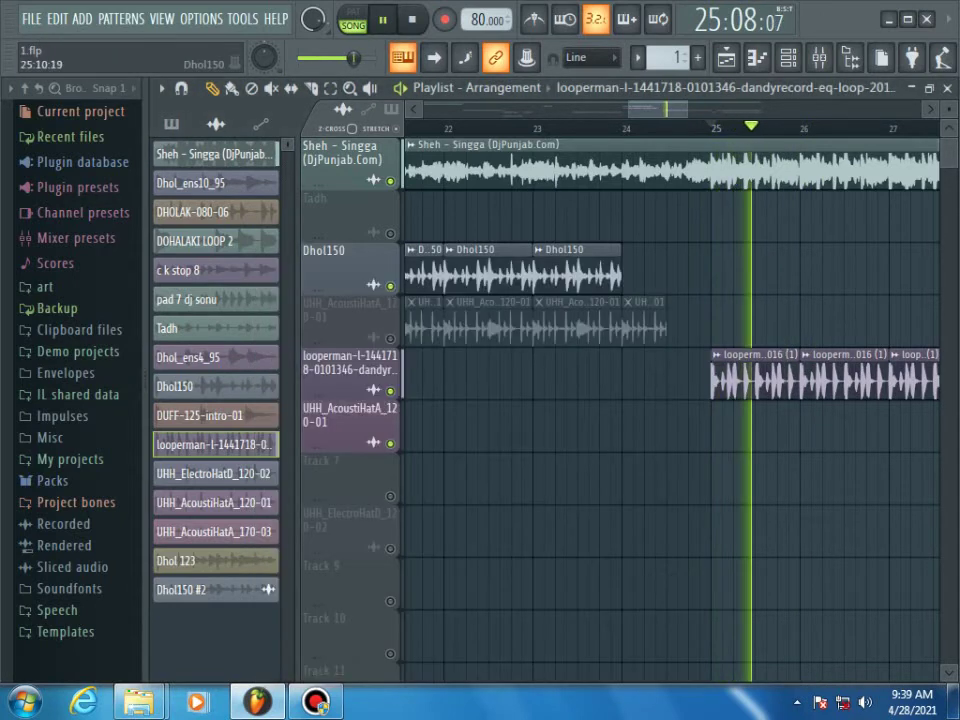
Follow playback of the looperman loops through bar 30 and stop it, with the earlier arrangement around bar 13 in view
left_click_drag(687, 109, 757, 109)
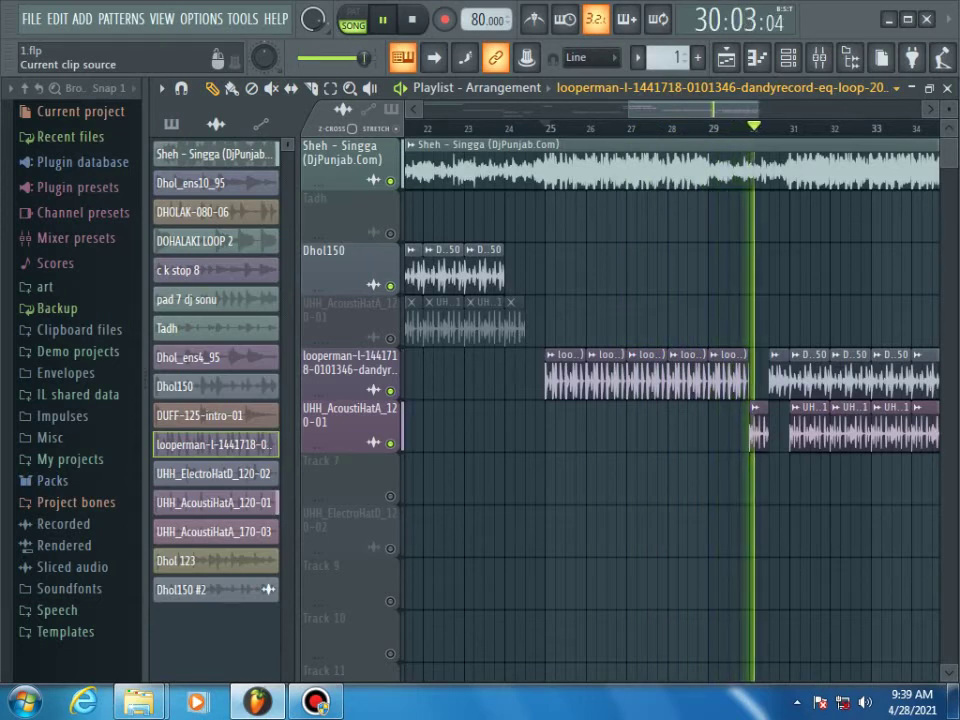
left_click_drag(692, 109, 544, 109)
key("space")
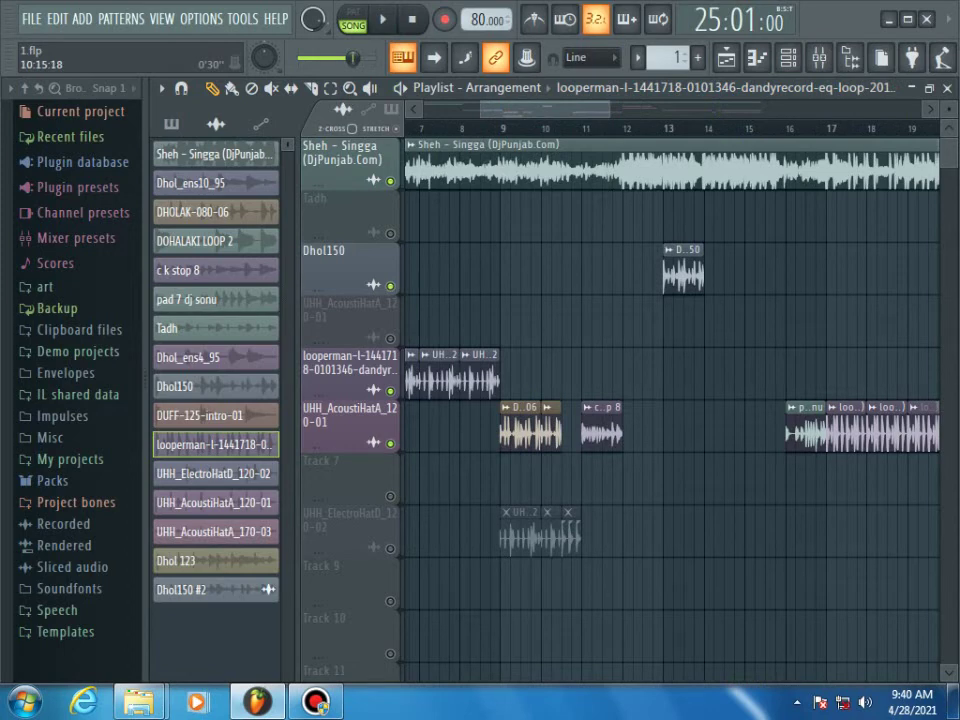
Check the Bandicam recording window, return to the playlist and set the song position just before bar 30
scroll(670, 400, "right", 12)
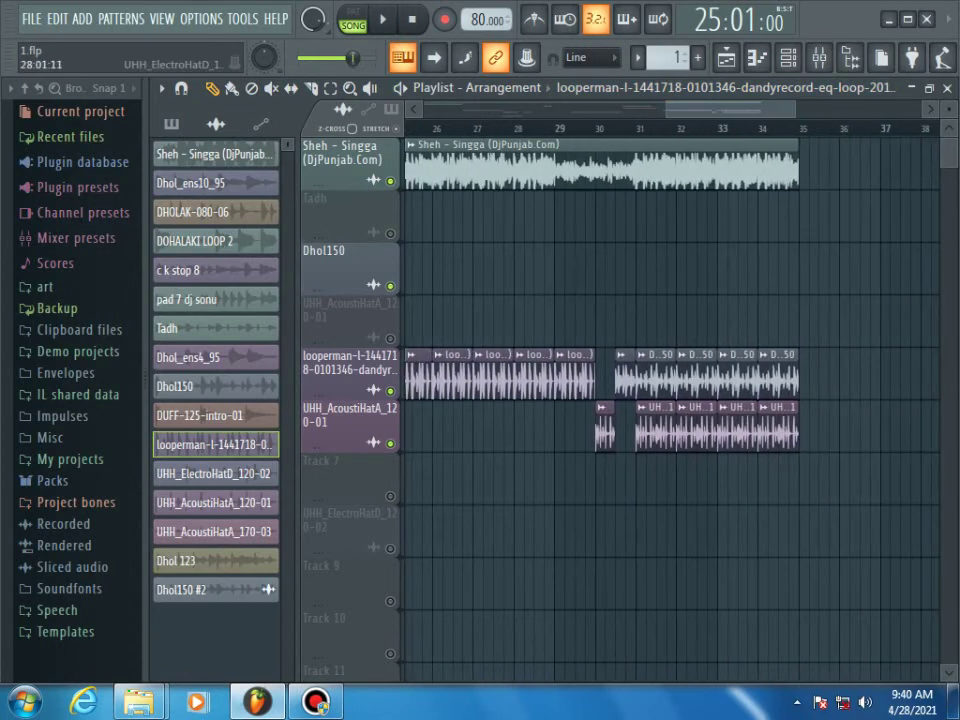
left_click(316, 701)
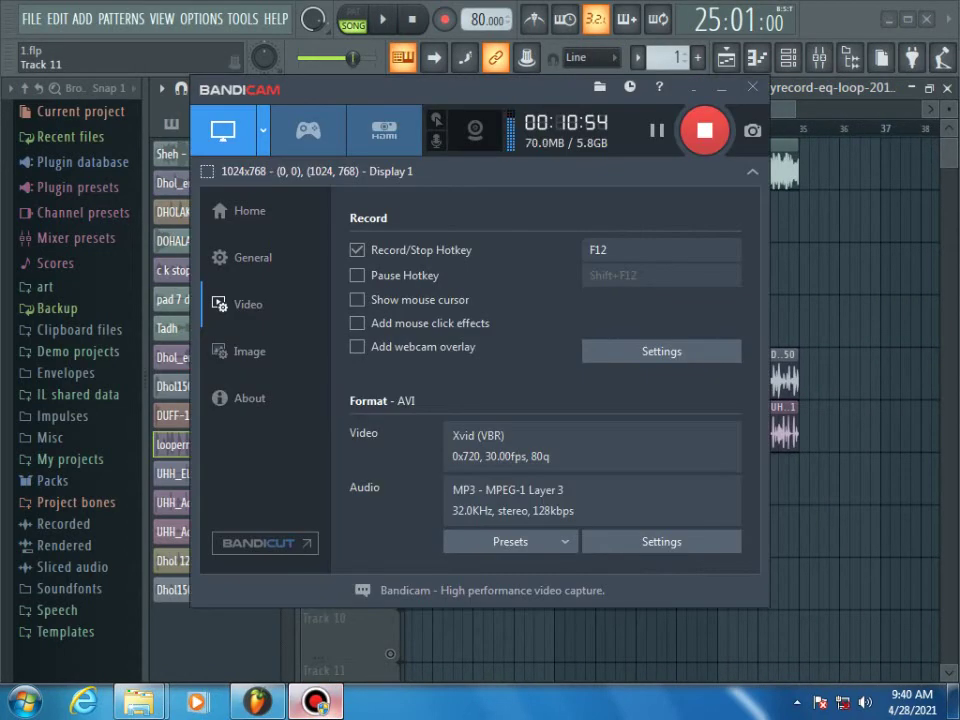
left_click(316, 701)
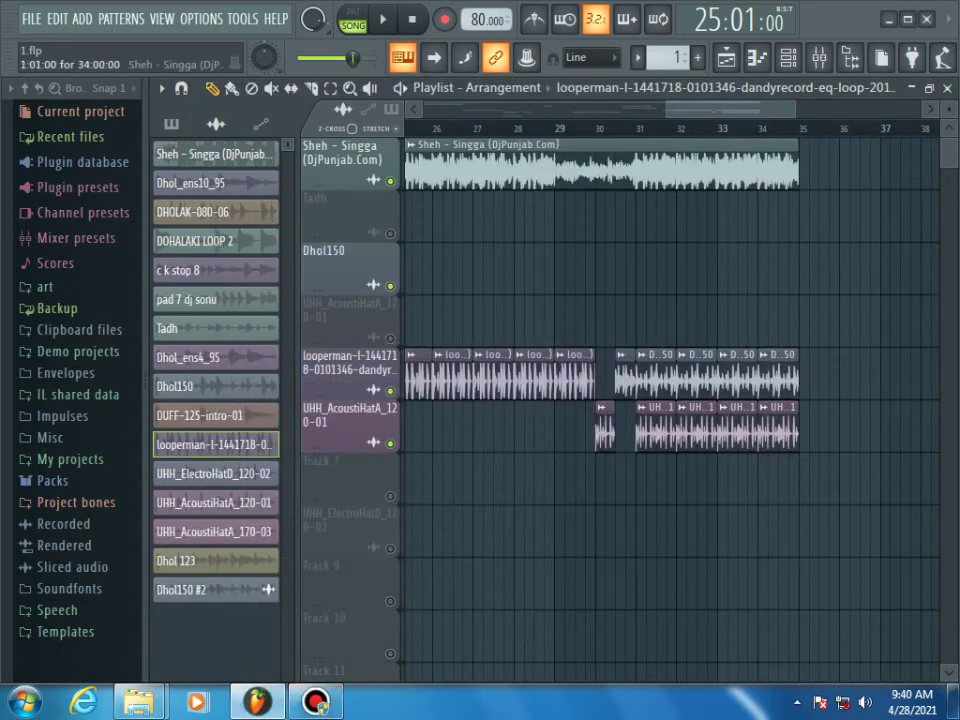
left_click(585, 127)
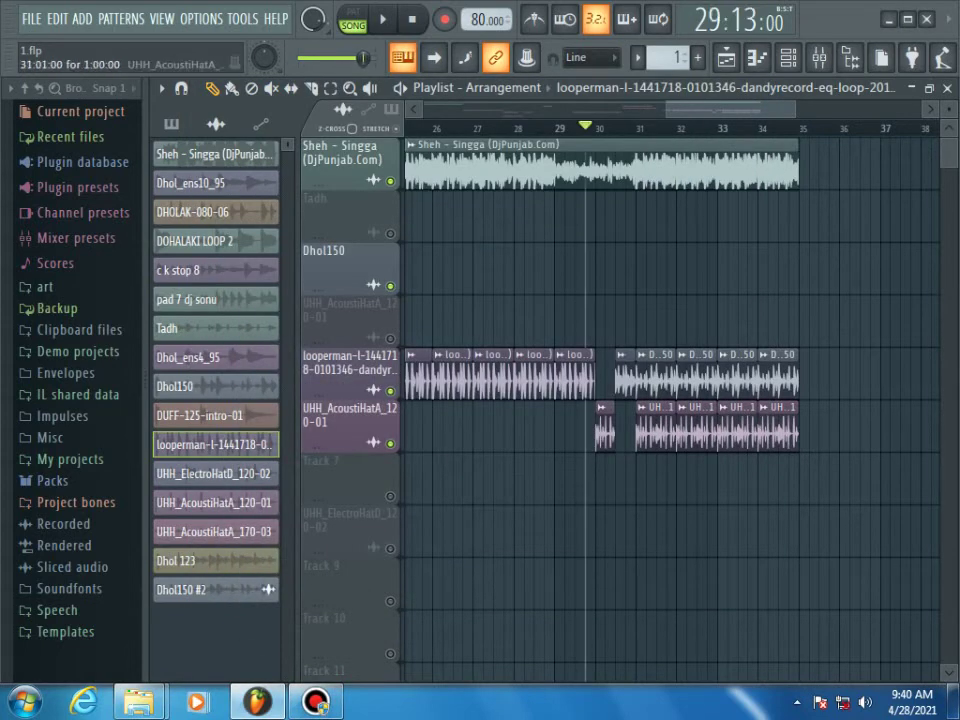
Play the arrangement from just before bar 30, and again from the middle of bar 30 at 30:09
key("space")
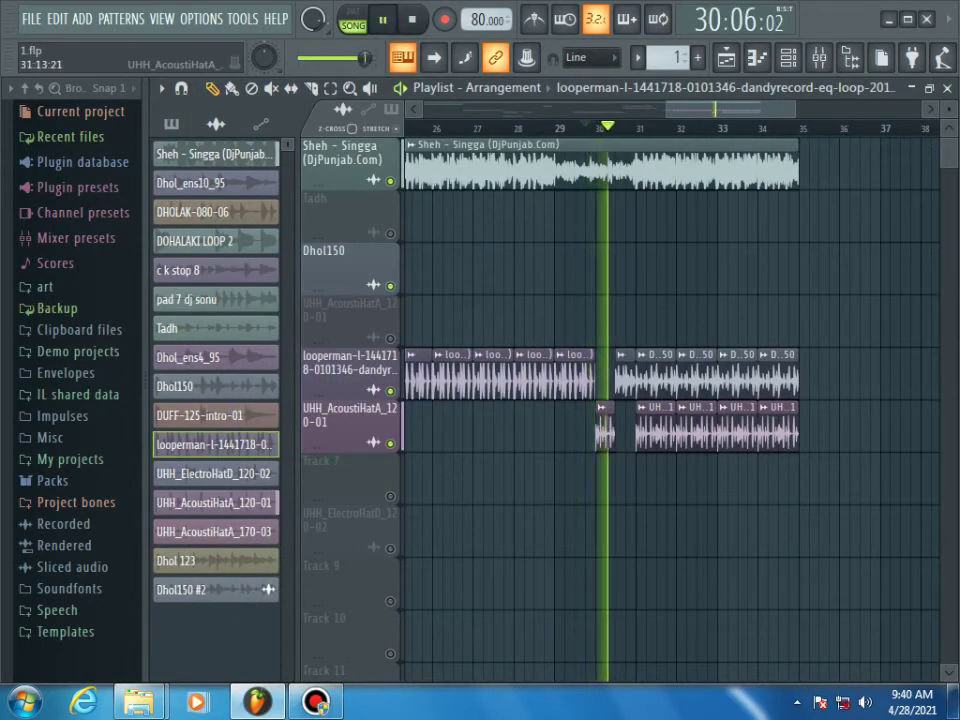
key("space")
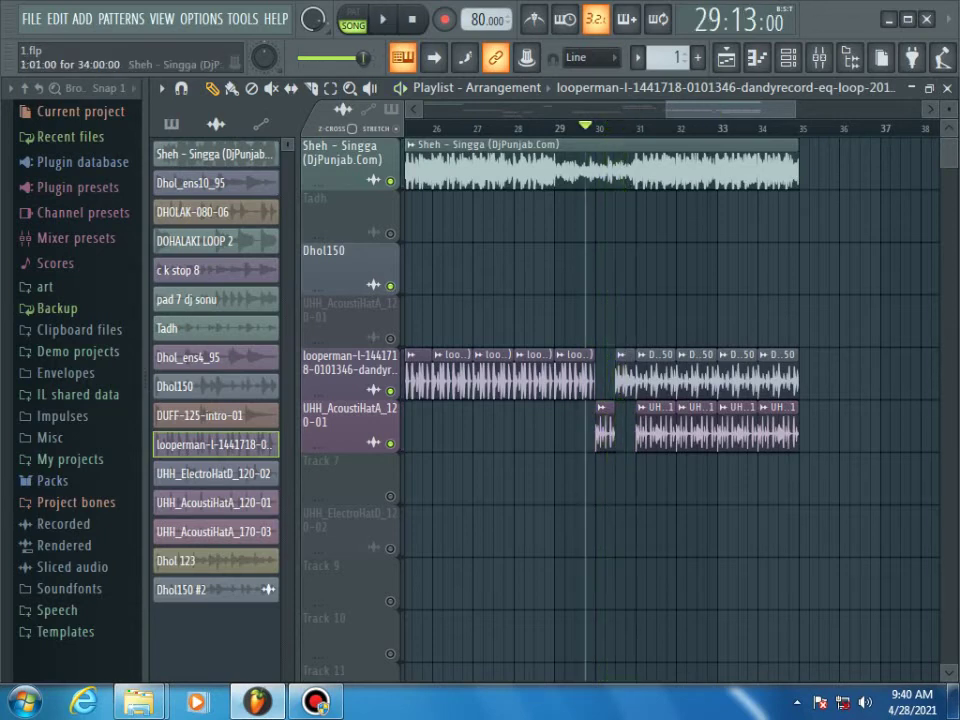
left_click(614, 127)
key("space")
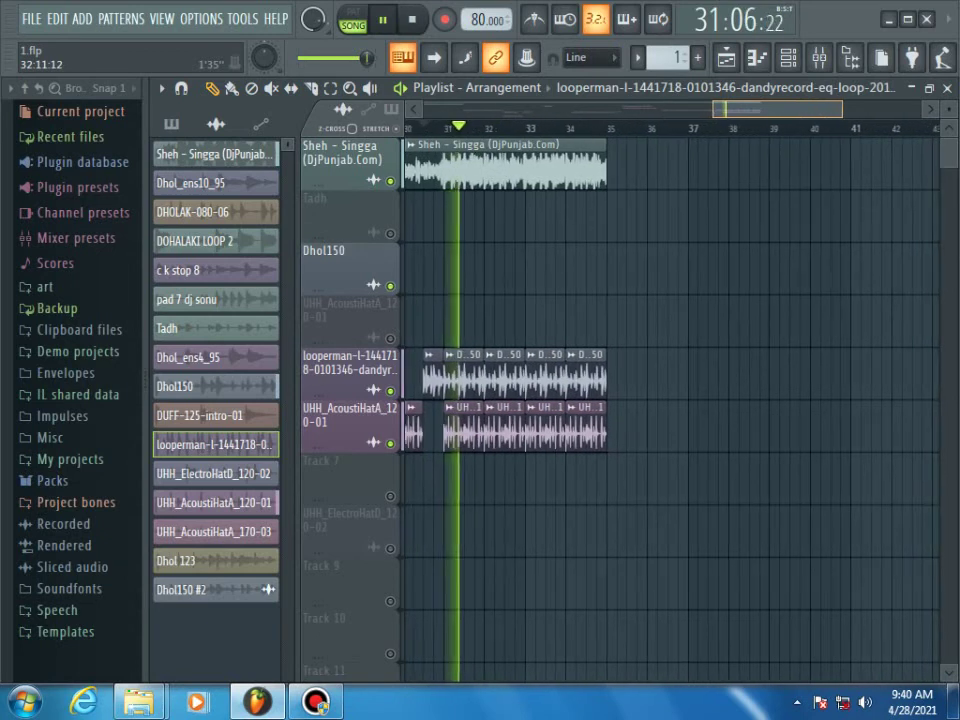
key("space")
Delete the Dhol150 clips in bars 31 to 34 and all UHH_AcoustiHatA_120-01 clips from bar 30 onward
right_click(466, 378)
right_click(497, 378)
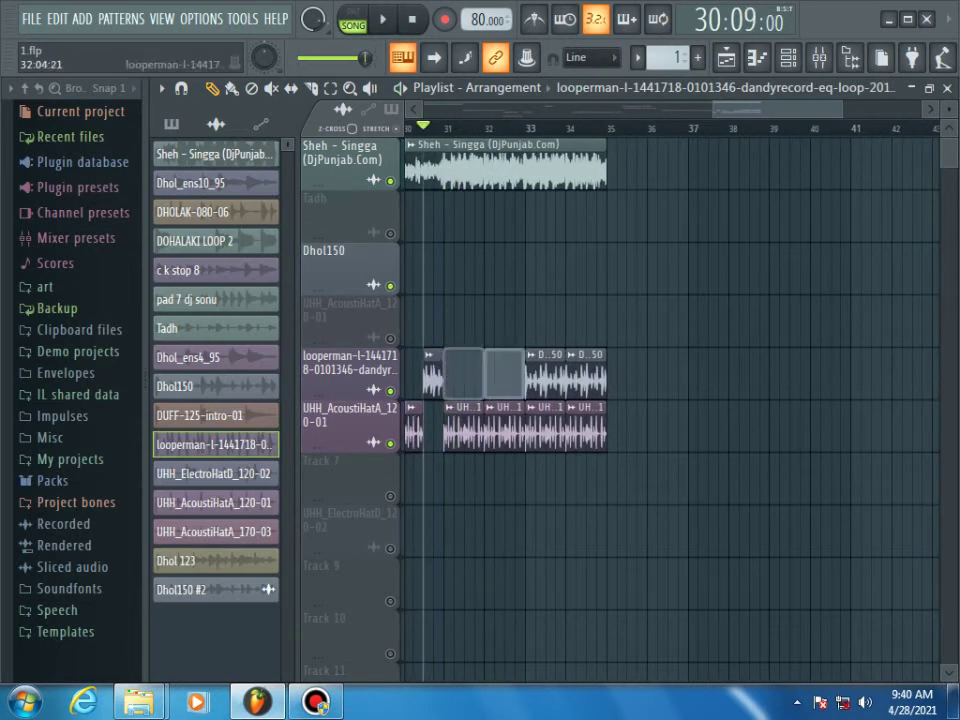
right_click(545, 380)
right_click(585, 382)
right_click(585, 430)
right_click(505, 430)
right_click(479, 430)
right_click(530, 430)
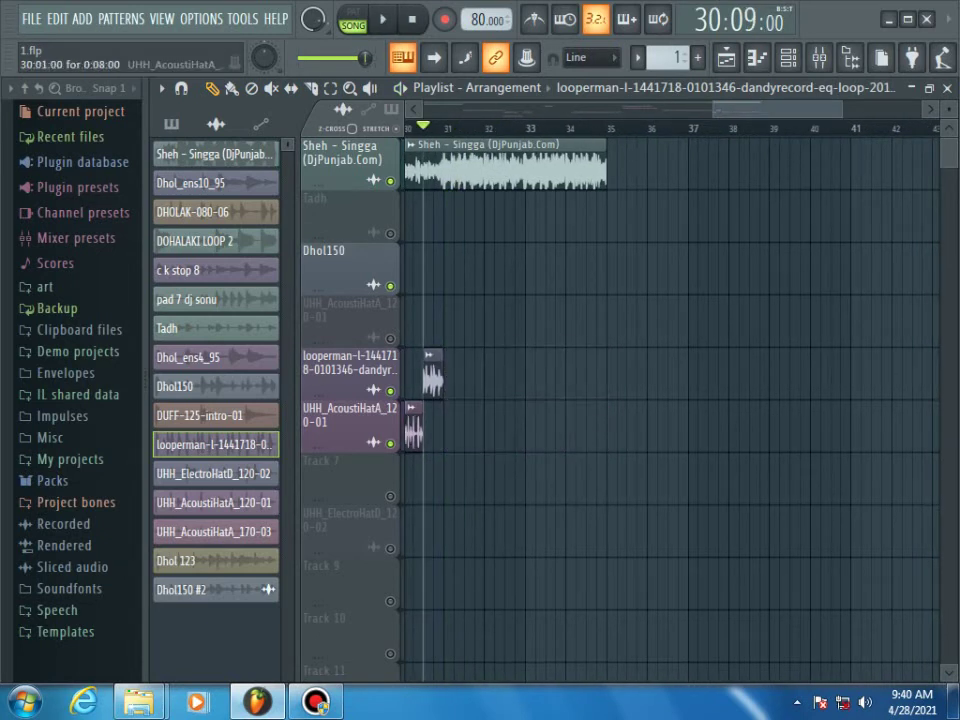
right_click(413, 431)
Reset the Dhol_ens10_95 sample's stretch time and pitch shift, close its settings and play the clip from 30:09
left_click_drag(842, 109, 727, 108)
double_click(622, 378)
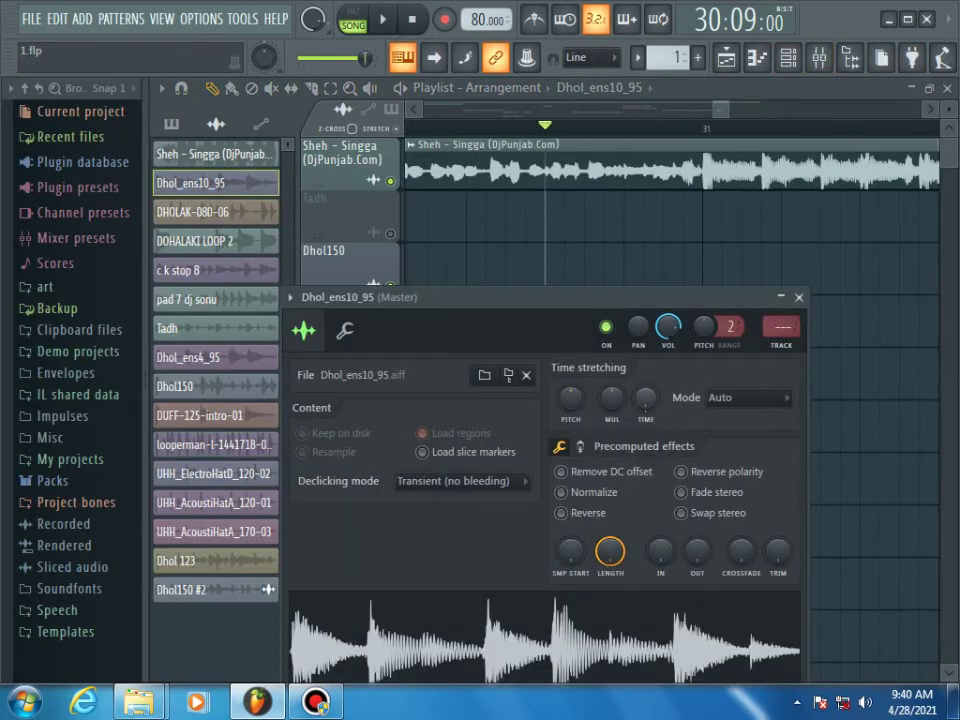
right_click(650, 398)
left_click(784, 406)
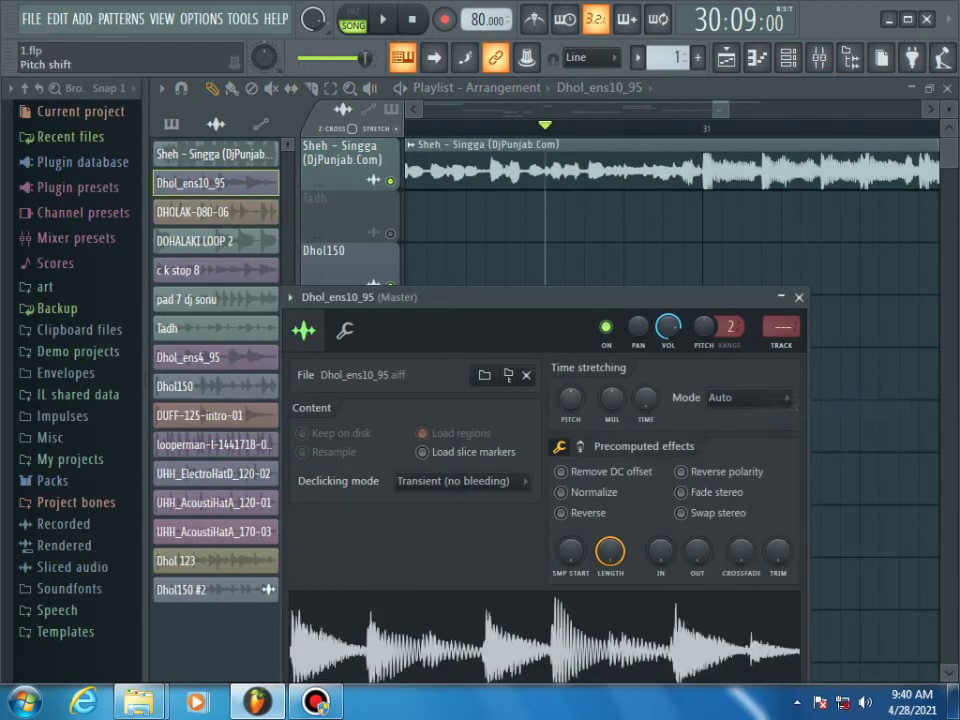
right_click(572, 398)
left_click(602, 406)
left_click(799, 297)
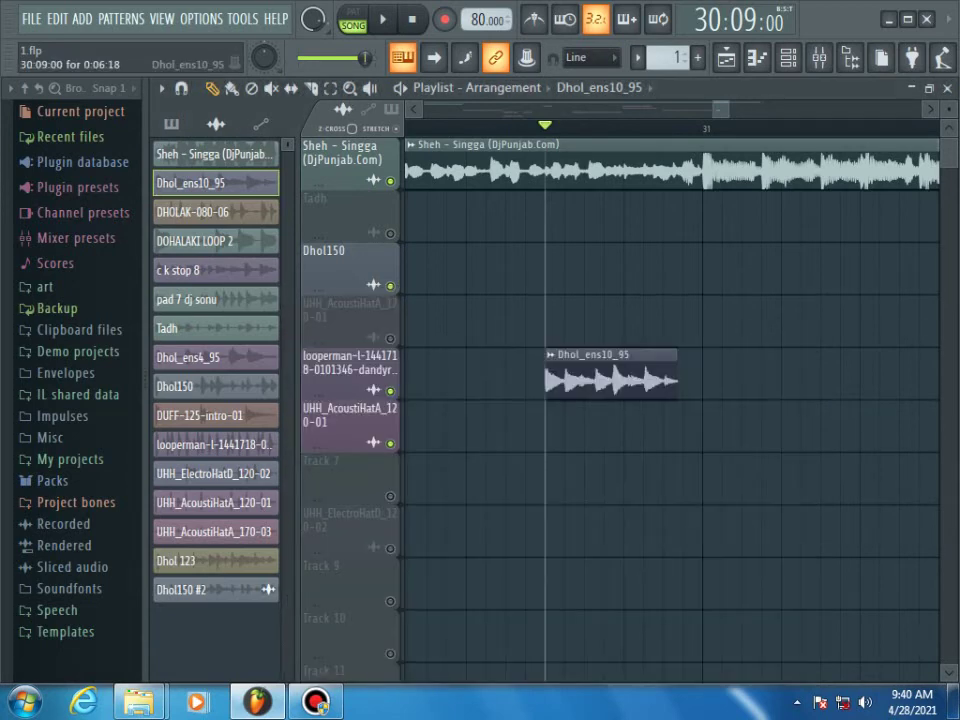
key("space")
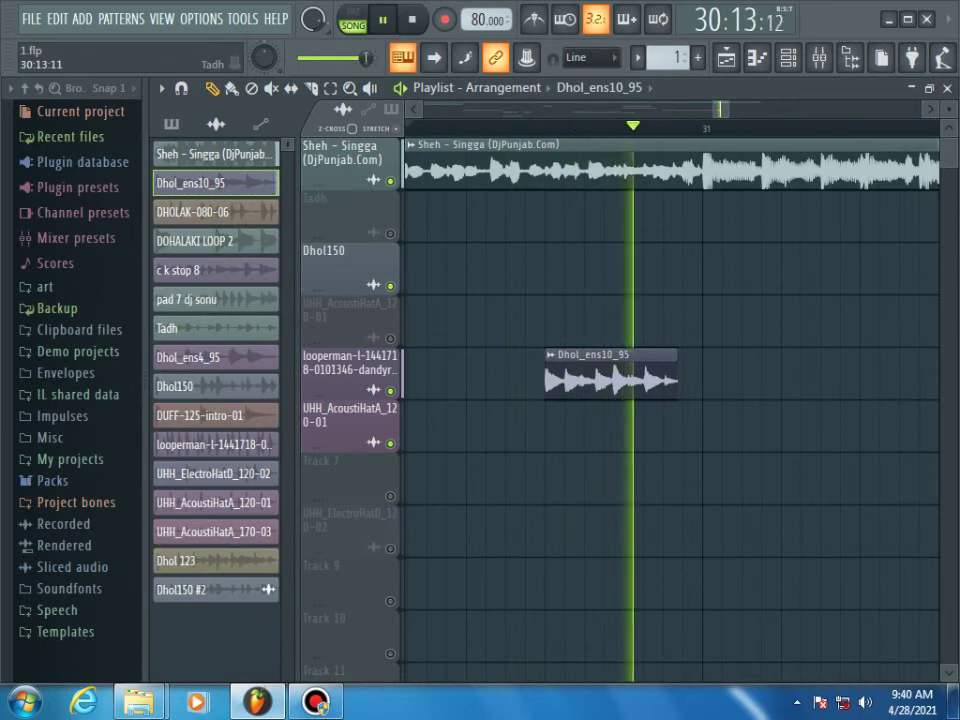
key("space")
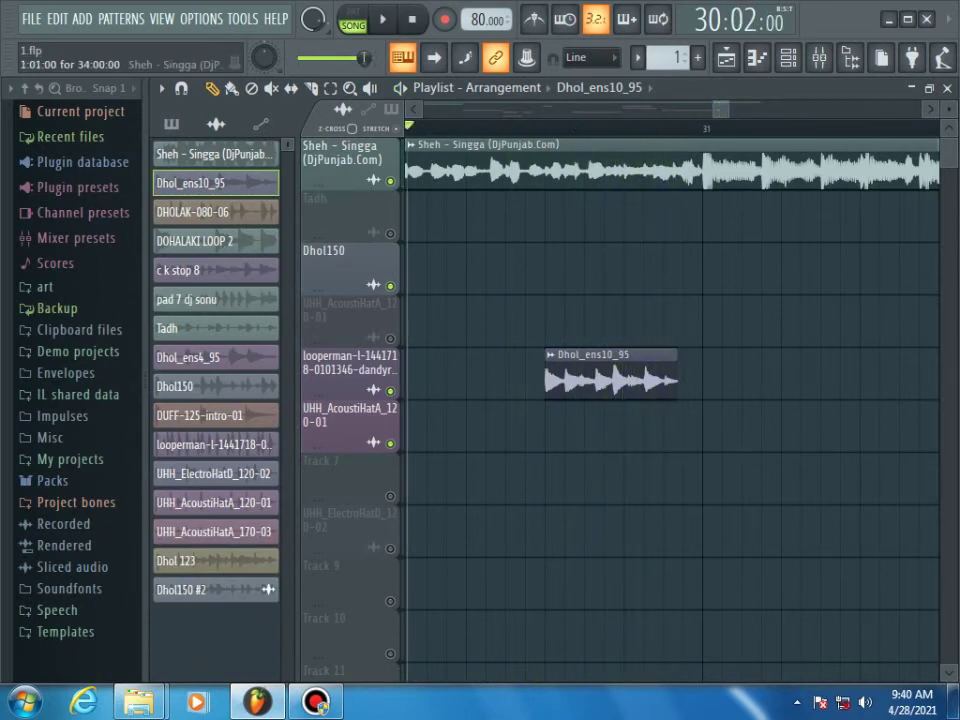
Move the Dhol_ens10_95 clip to the start of bar 30 and delete the looperman clip in bar 29 during playback
scroll(574, 380, "down", 6)
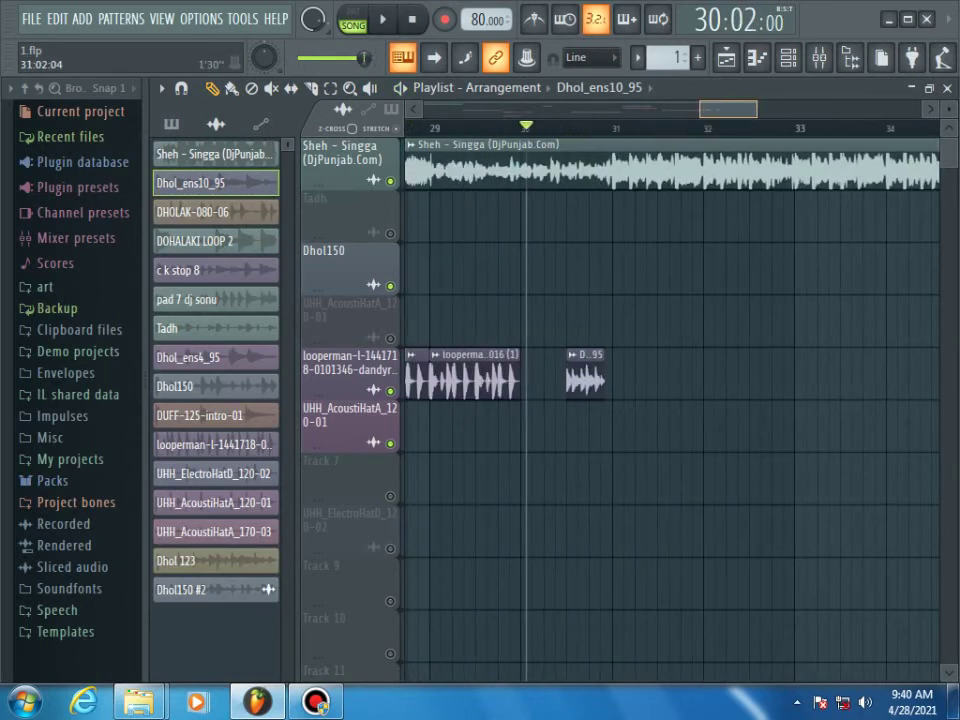
left_click_drag(592, 379, 547, 379)
key("space")
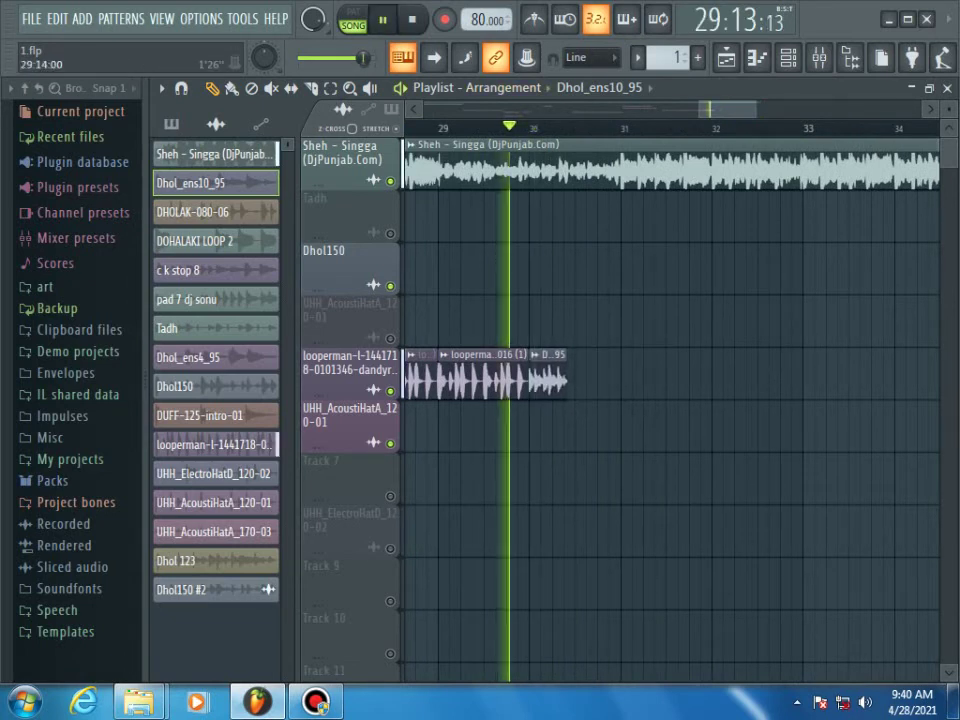
right_click(480, 378)
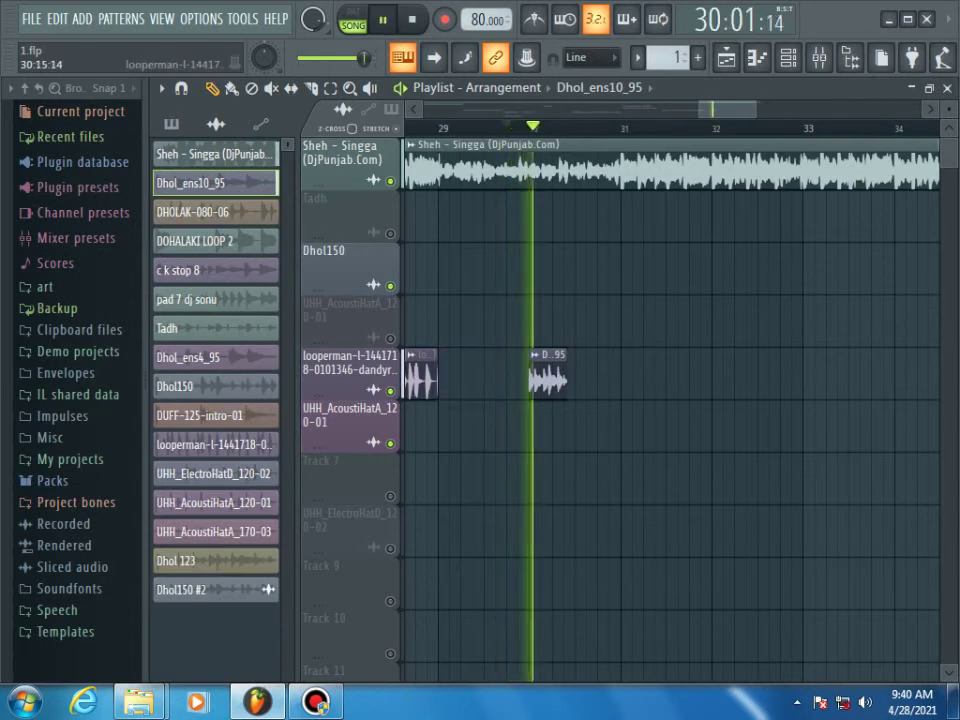
key("space")
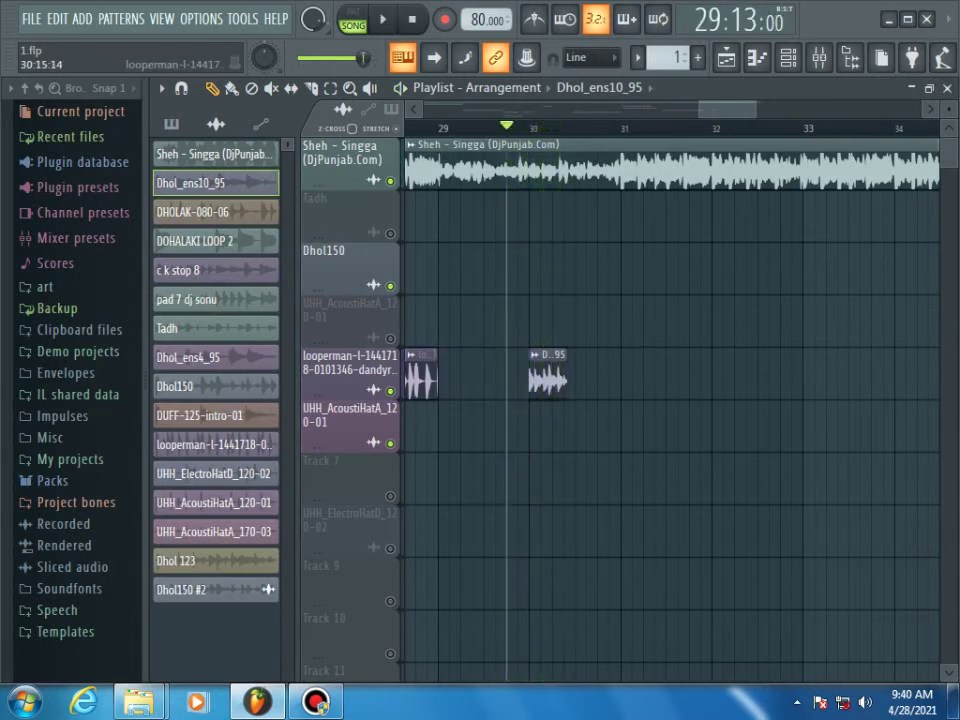
Stretch the Dhol_ens10_95 clip at bar 30 to a length of 0:15:18 and clear the time selection
mouse_move(728, 109)
left_mouse_down()
mouse_move(763, 109)
mouse_move(717, 109)
mouse_move(725, 109)
left_mouse_up()
left_click_drag(658, 380, 840, 380)
left_click_drag(659, 127, 763, 127)
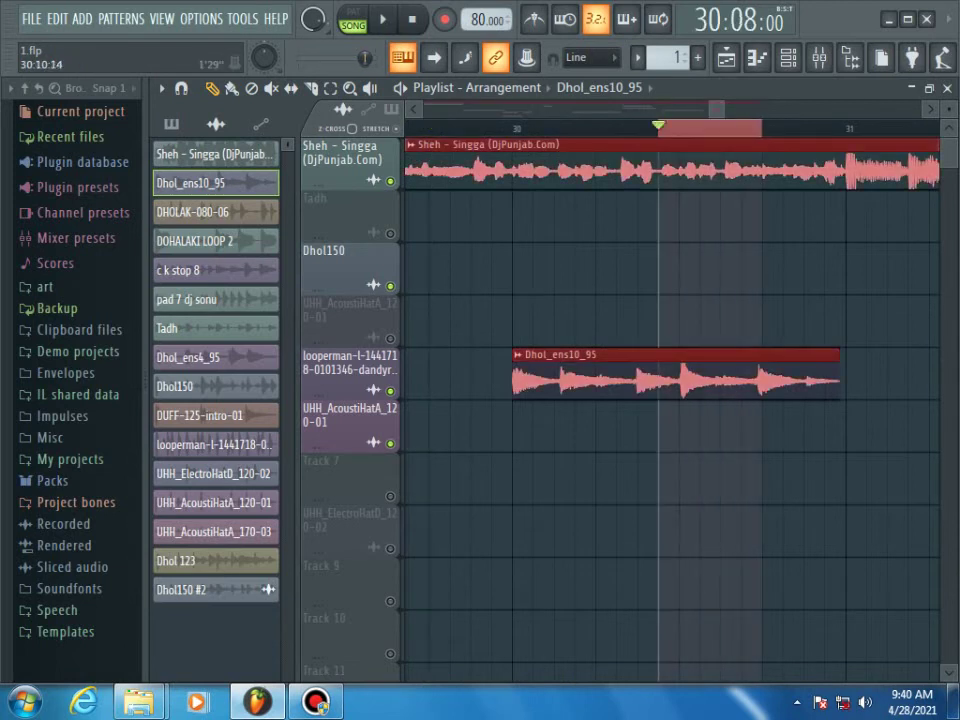
double_click(715, 127)
Mute the Sheh - Singga track and play the stretched Dhol_ens10_95 clip from the start of bar 30
left_click(513, 127)
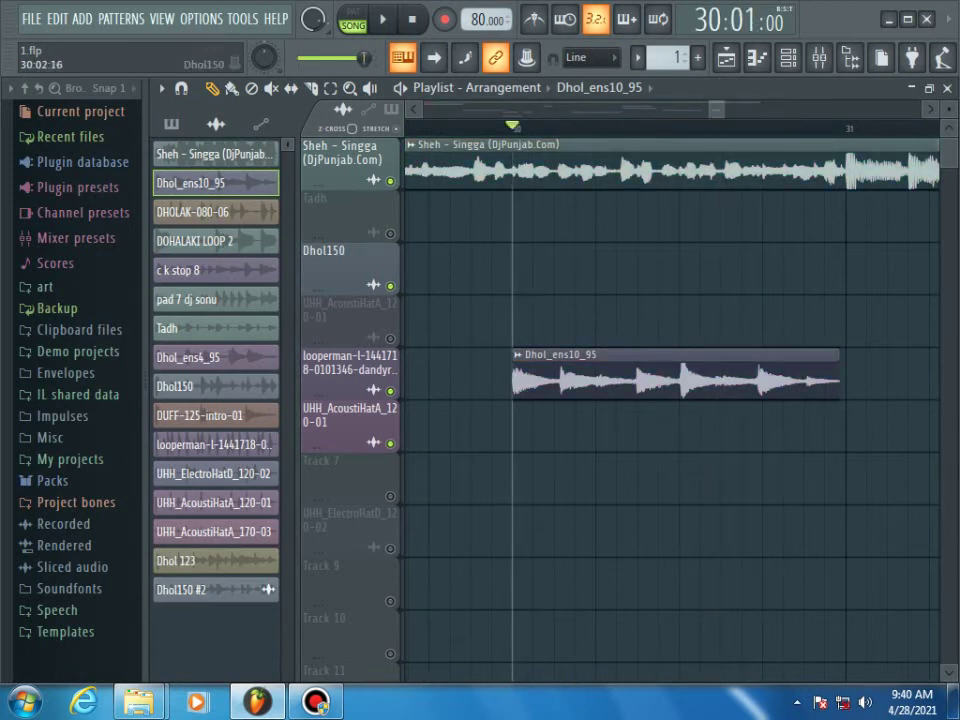
left_click(390, 181)
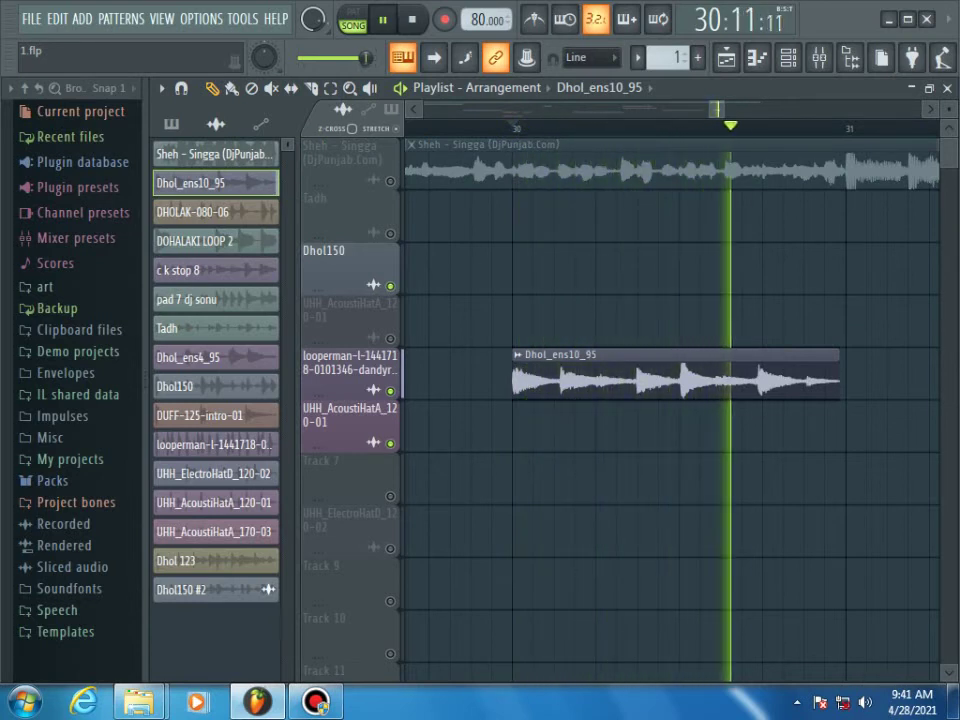
key("space")
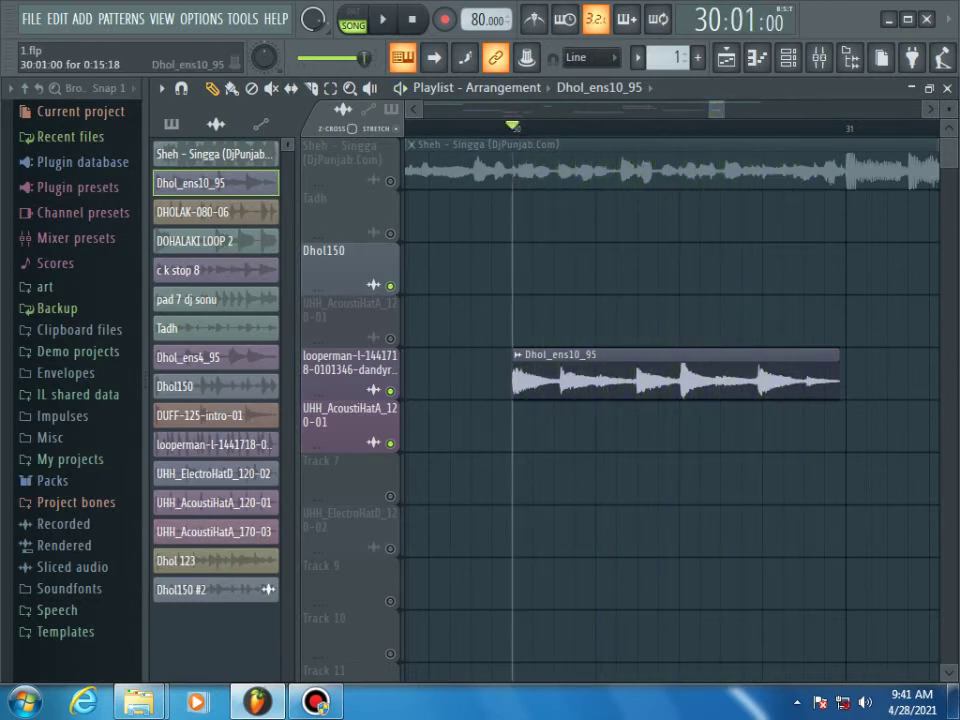
Stretch the Dhol_ens10_95 clip down to exactly half a bar, 0:08:00, from the start of bar 30
left_click_drag(838, 378, 673, 378)
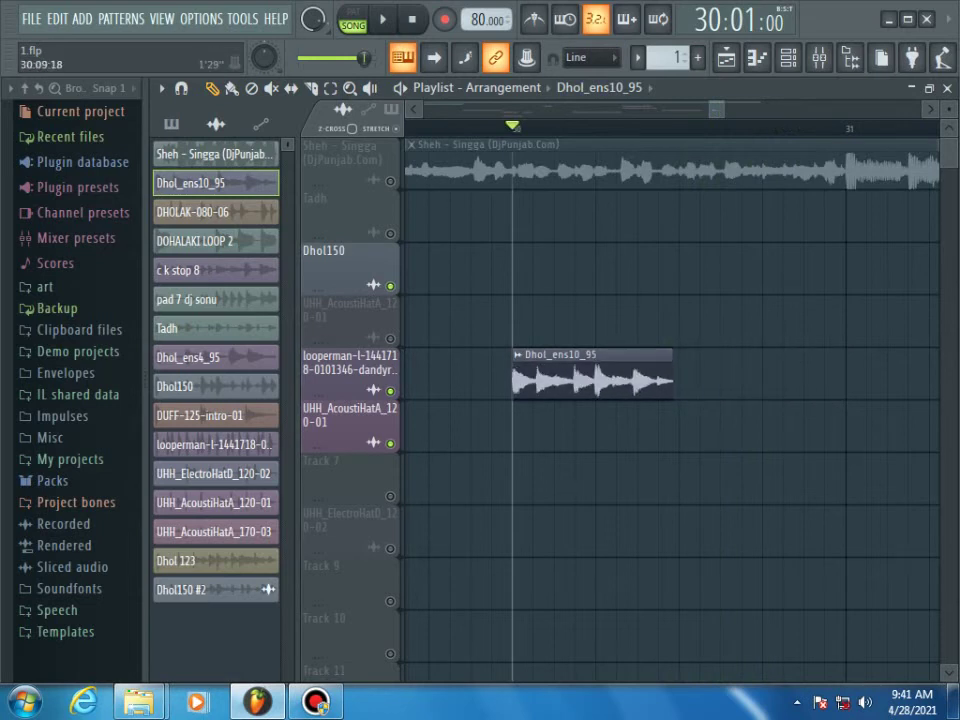
left_click_drag(710, 109, 719, 109)
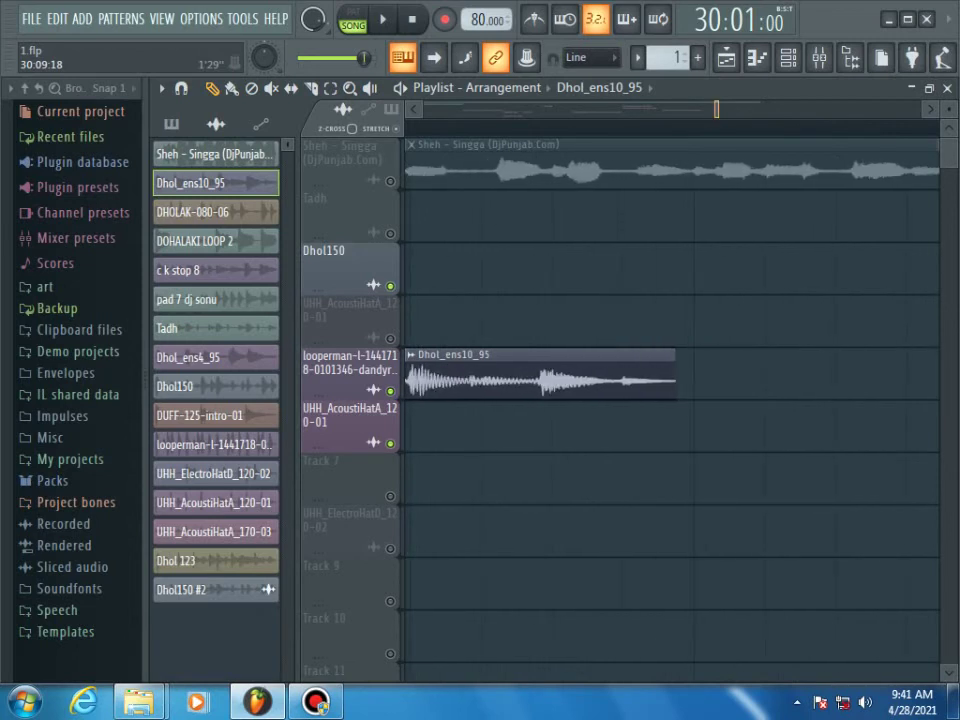
scroll(670, 400, "down", 2)
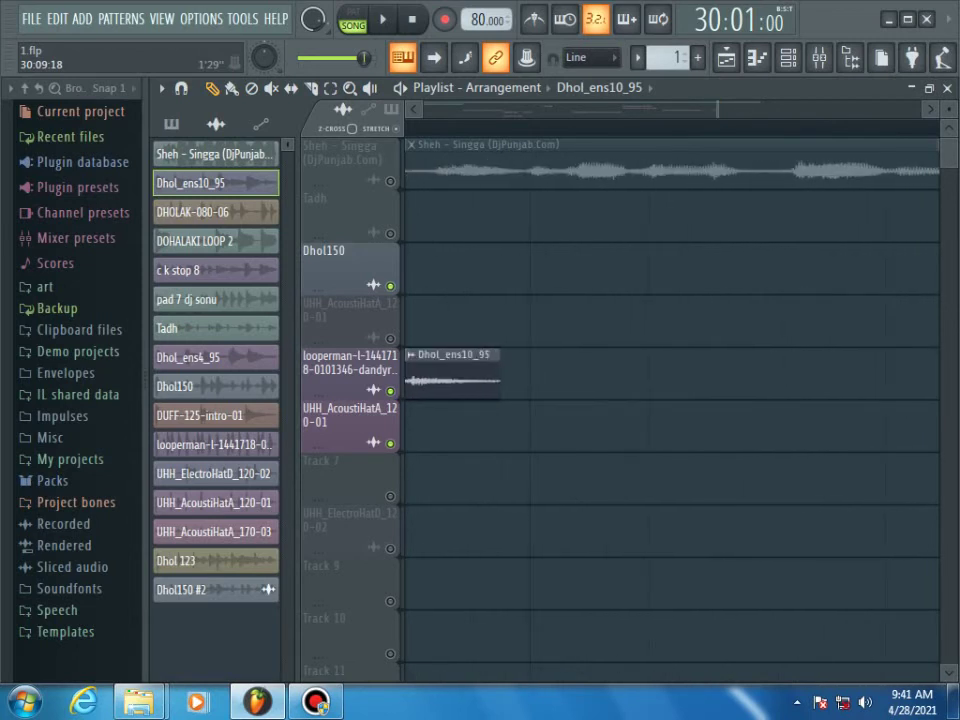
scroll(670, 400, "up", 1)
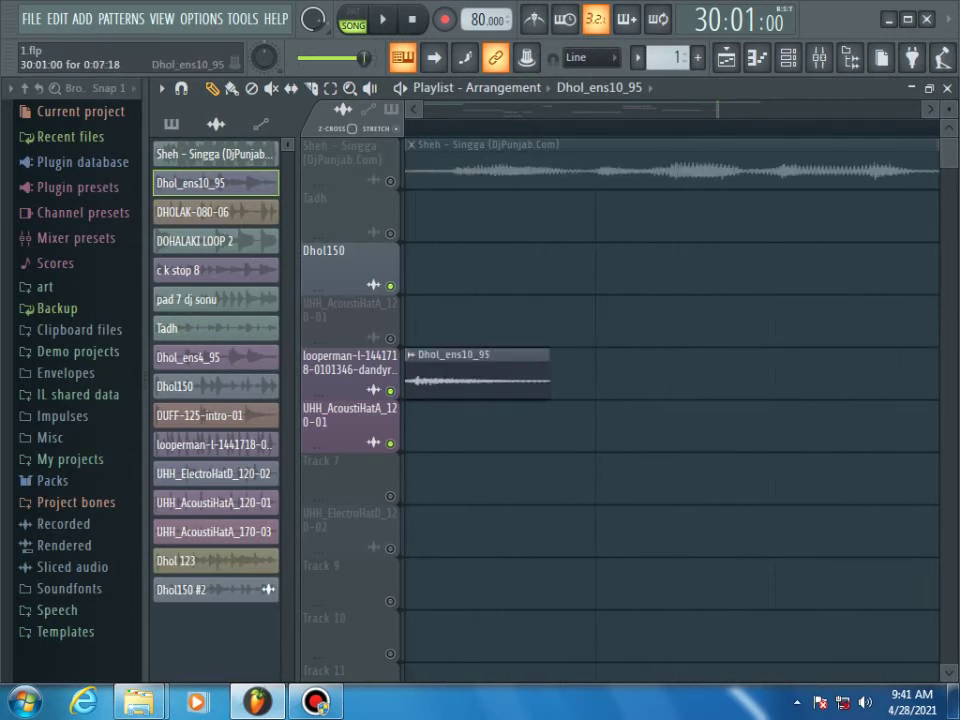
left_click_drag(549, 380, 579, 380)
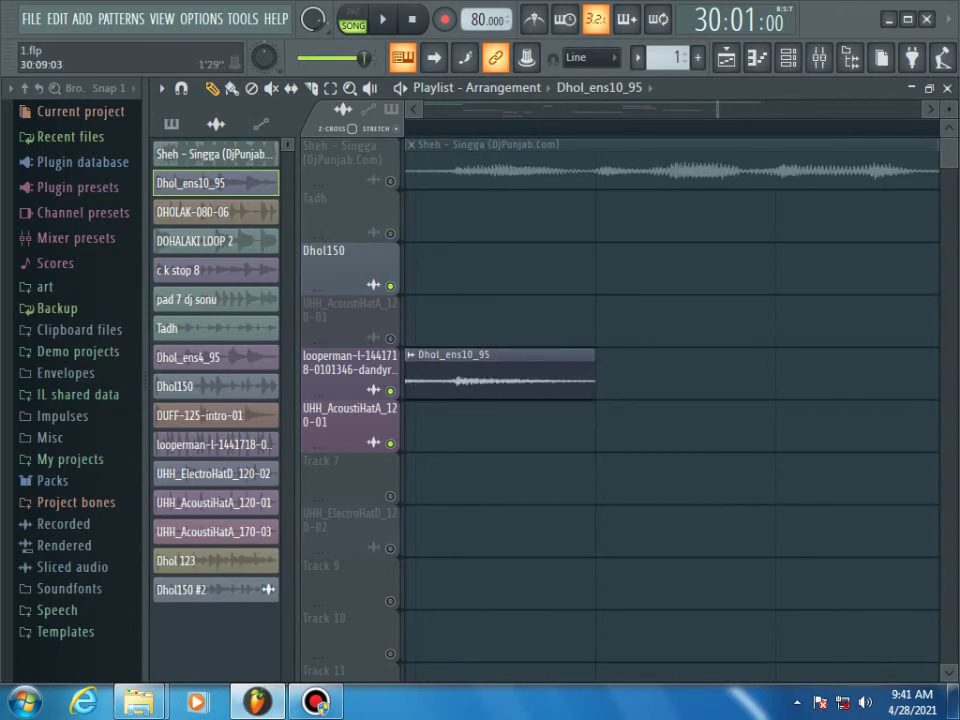
mouse_move(718, 109)
left_mouse_down()
mouse_move(727, 109)
mouse_move(718, 109)
left_mouse_up()
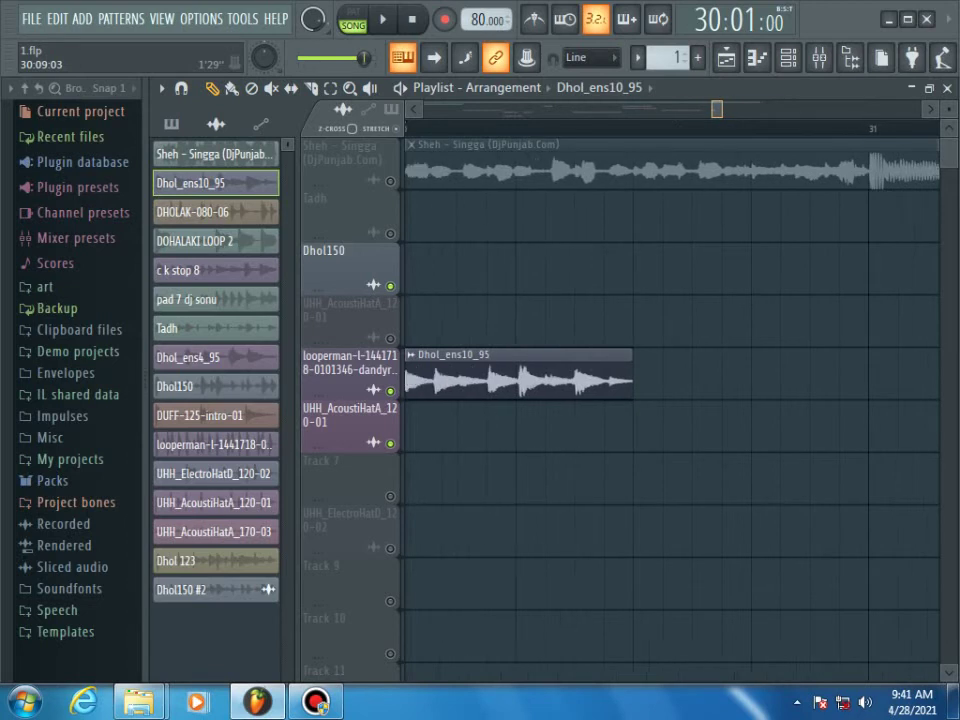
Play the half-bar Dhol_ens10_95 clip alone, and again with the Sheh - Singga track unmuted
key("space")
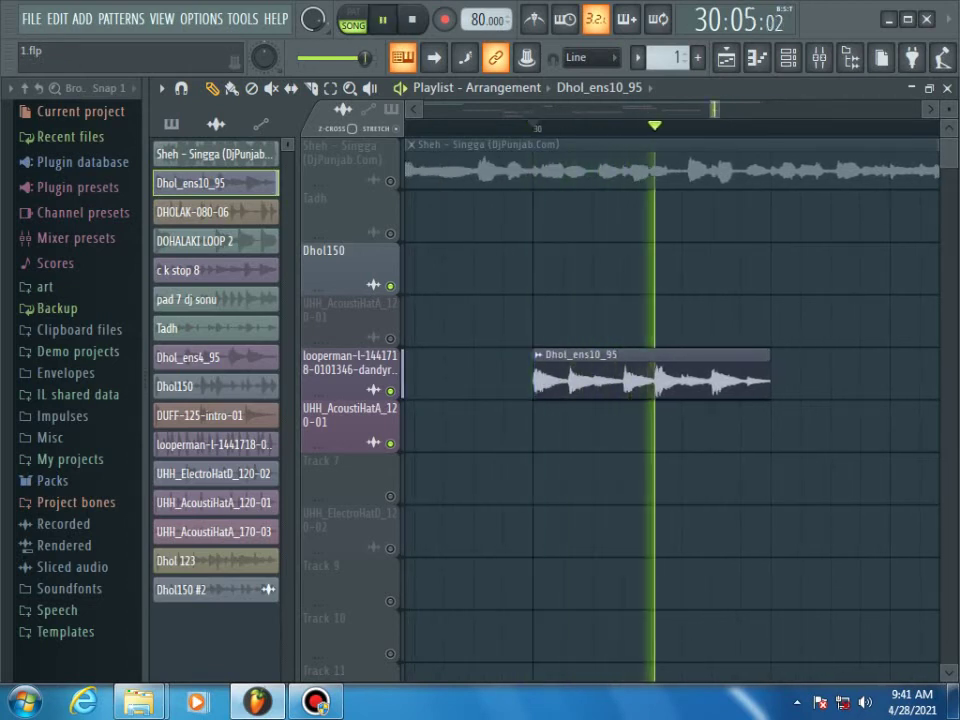
key("space")
left_click(390, 181)
key("space")
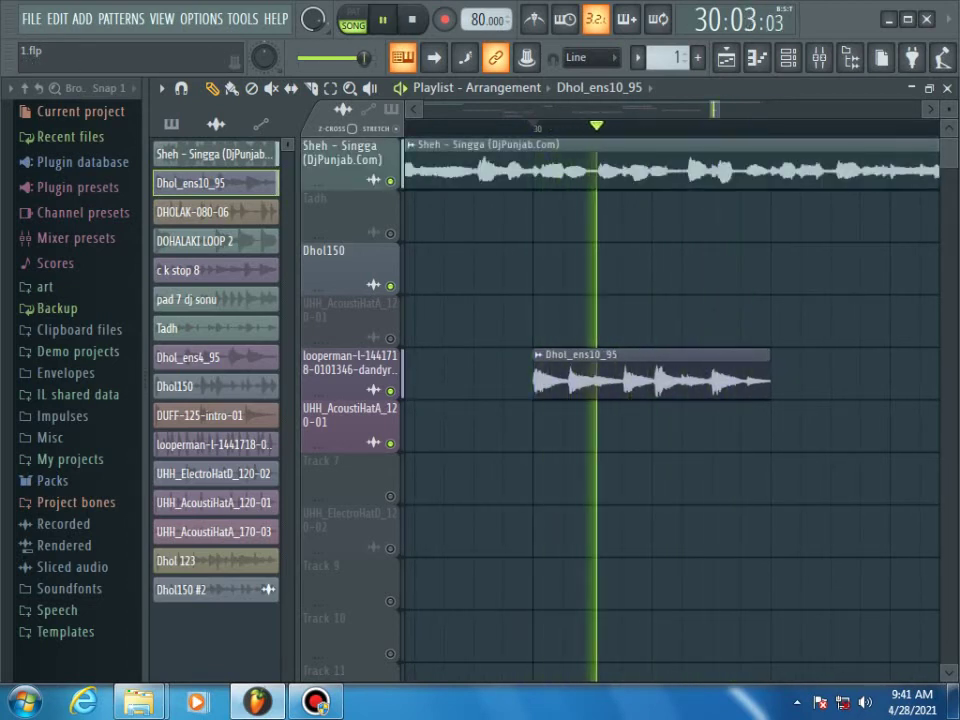
key("space")
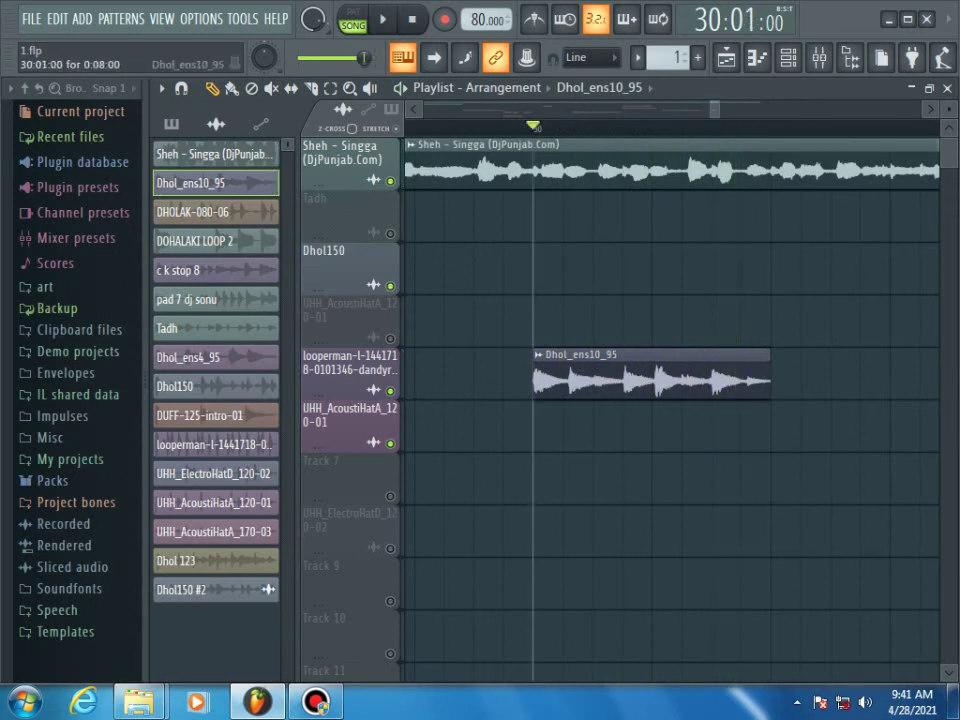
Move the Dhol_ens10_95 clip to the second half of bar 30 at 30:09 and play from bar 30
left_click_drag(719, 109, 730, 109)
left_click_drag(560, 380, 686, 380)
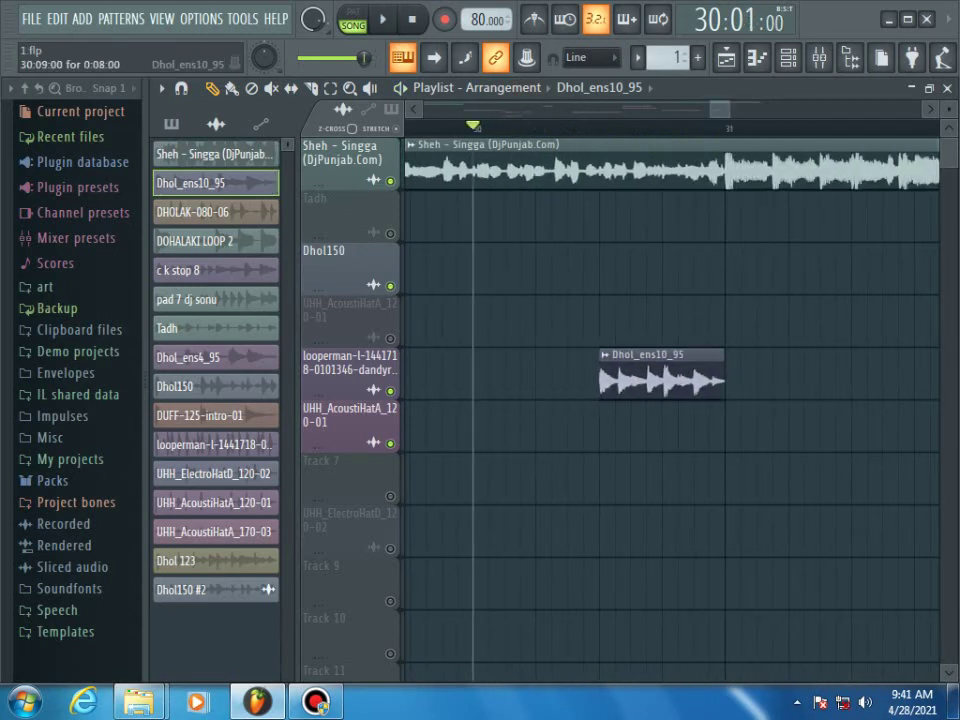
key("space")
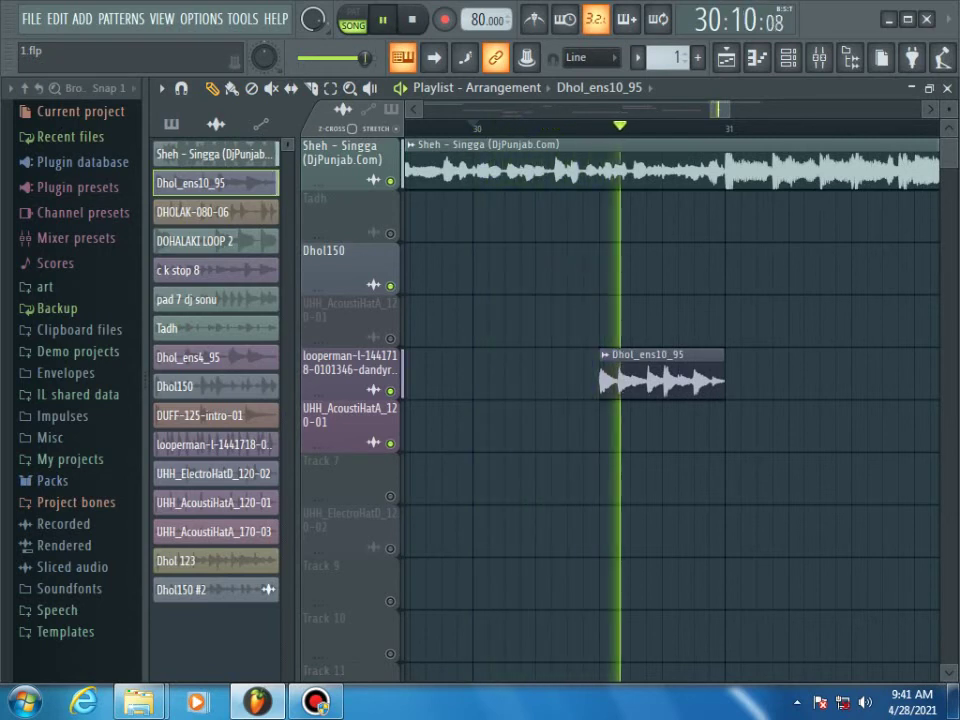
key("space")
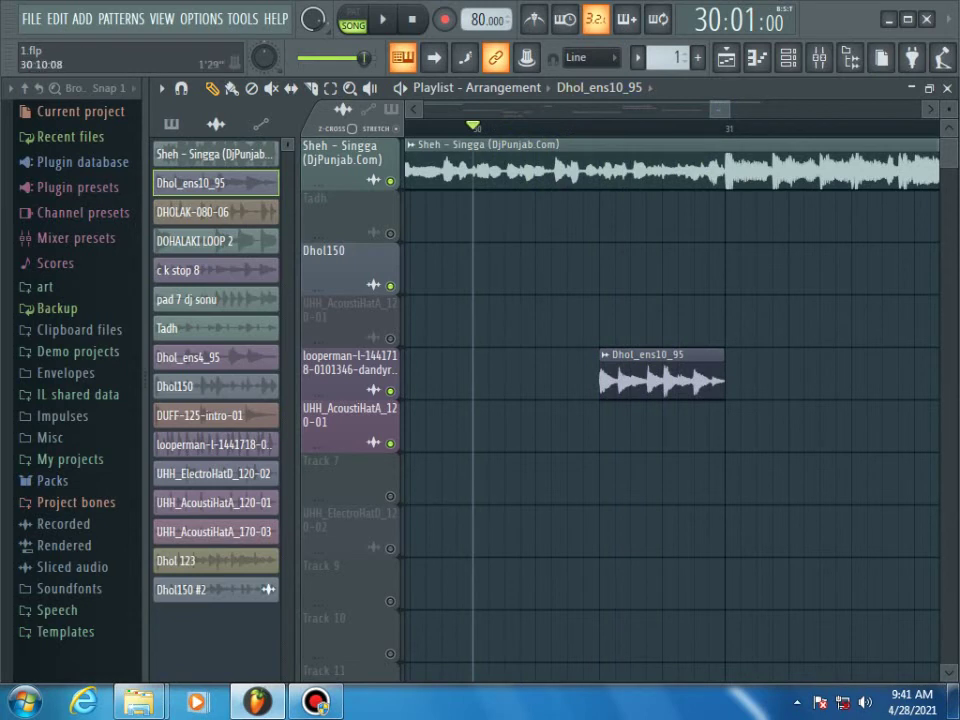
Place a Dhol150 clip at bar 31 directly behind the Dhol_ens10_95 clip and play from 30:09
left_click(602, 127)
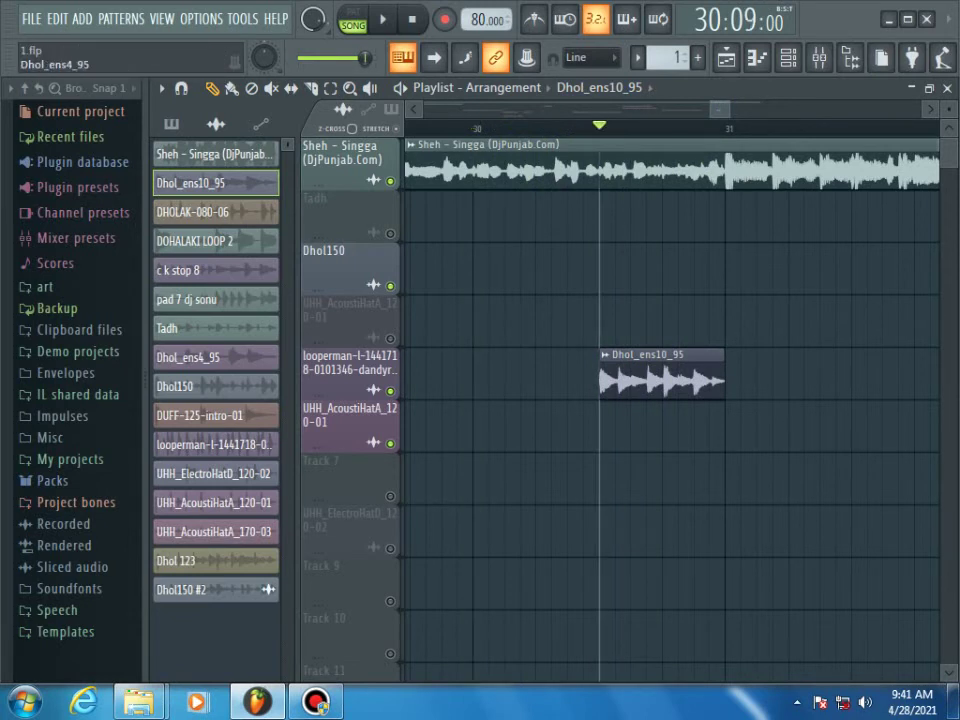
left_click_drag(200, 386, 775, 375)
key("space")
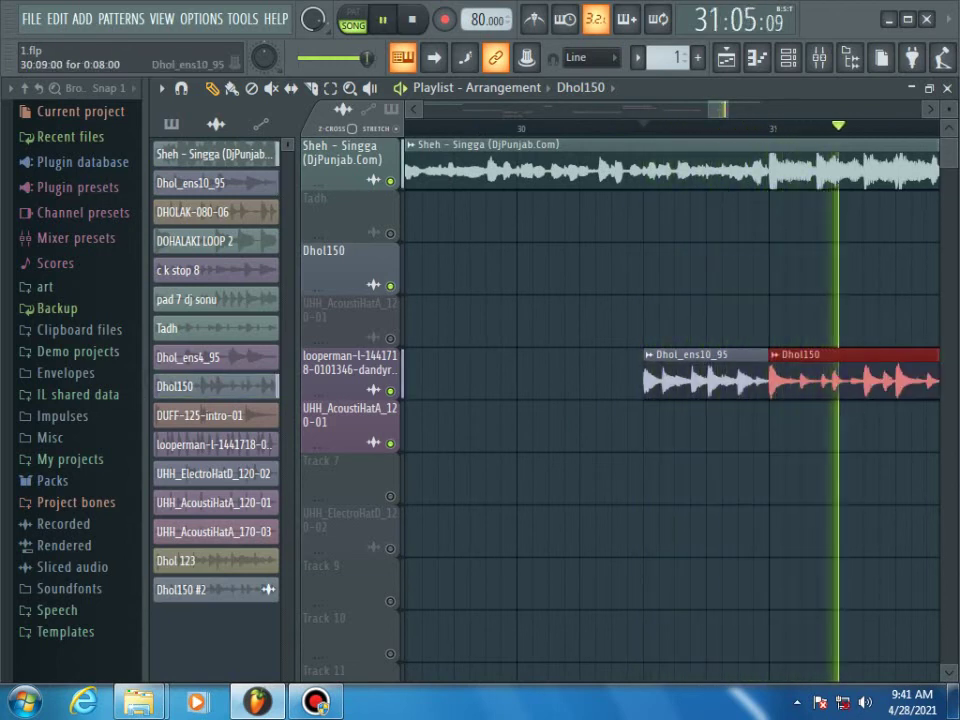
key("space")
Delete the Dhol150 clip at bar 31 and the Dhol_ens10_95 clip at 30:09
right_click(790, 375)
right_click(699, 375)
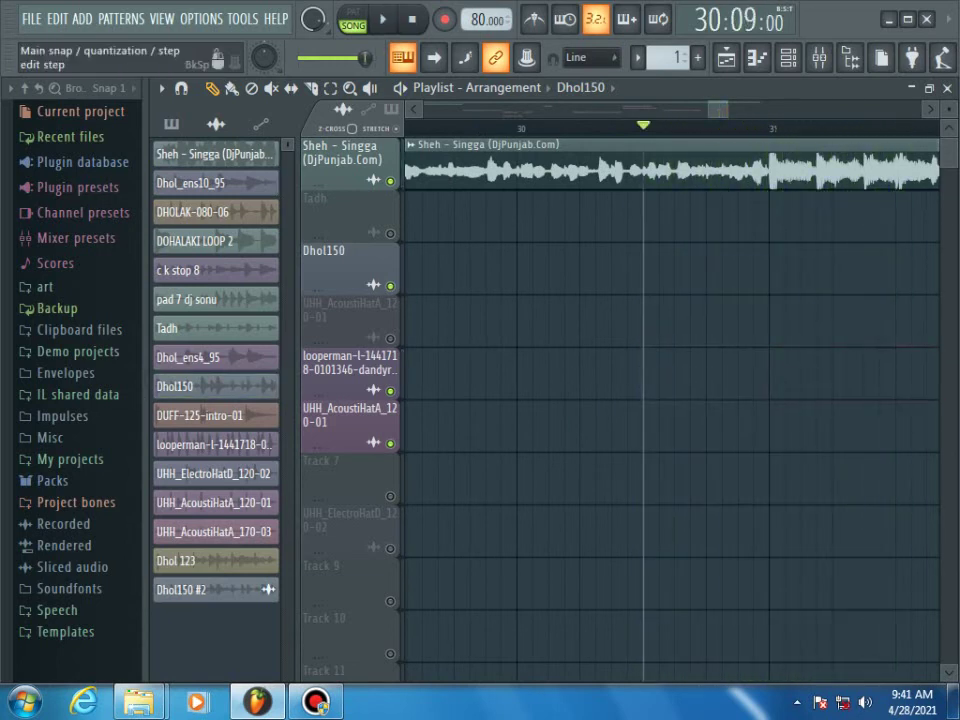
Examine the whole playlist arrangement from bar 1 to the end of the Sheh - Singga track
left_click_drag(729, 109, 830, 109)
left_click_drag(769, 109, 485, 109)
left_click_drag(545, 109, 822, 109)
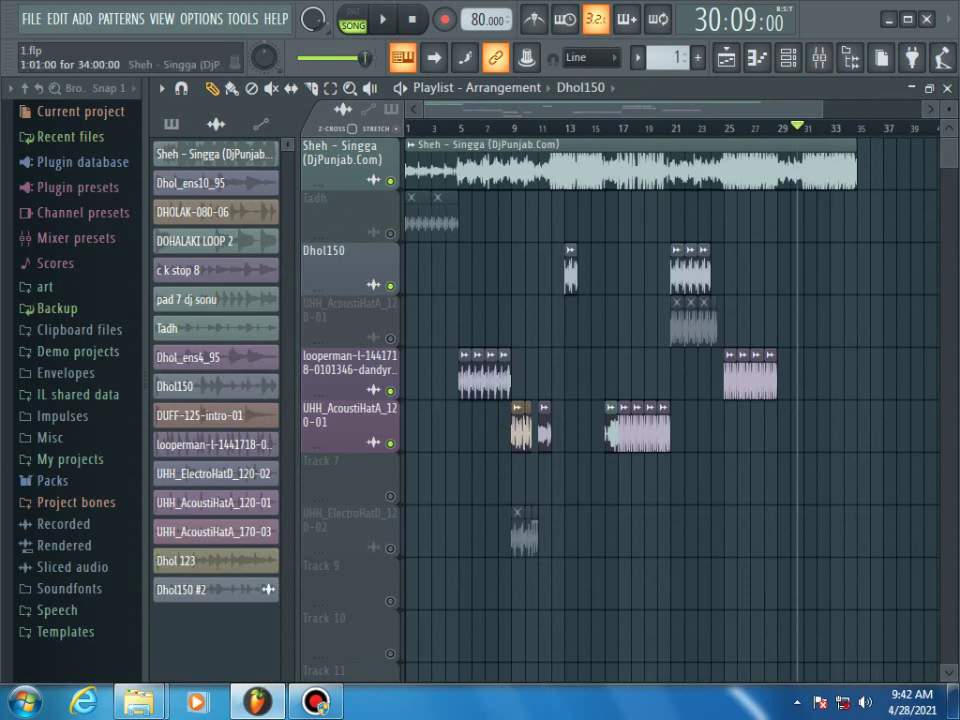
left_click_drag(820, 109, 926, 109)
key("Page_Up")
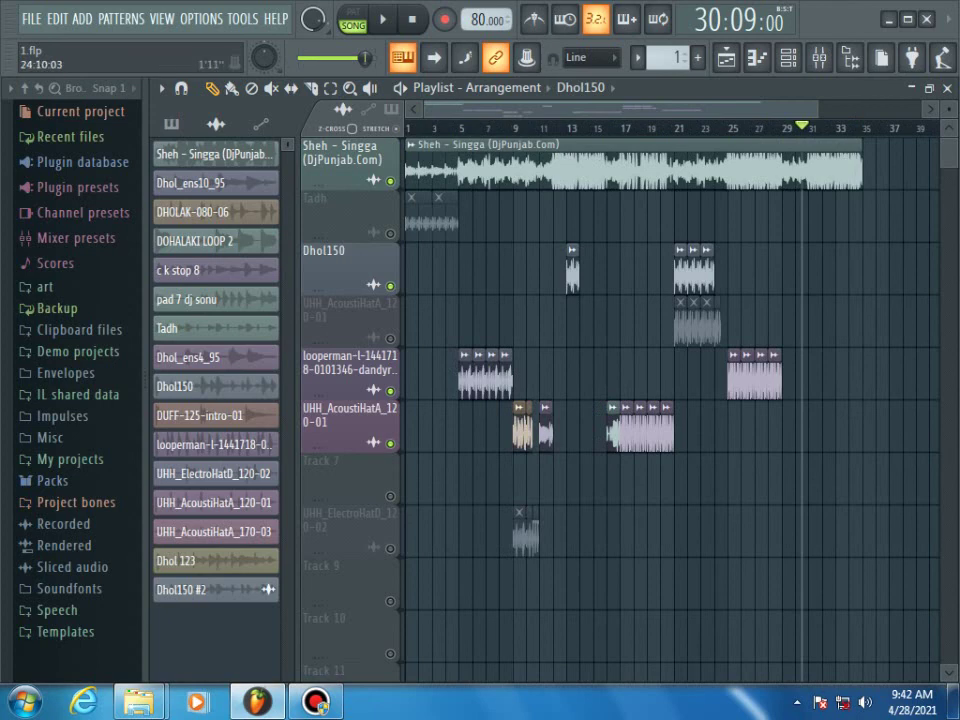
left_click_drag(817, 109, 621, 109)
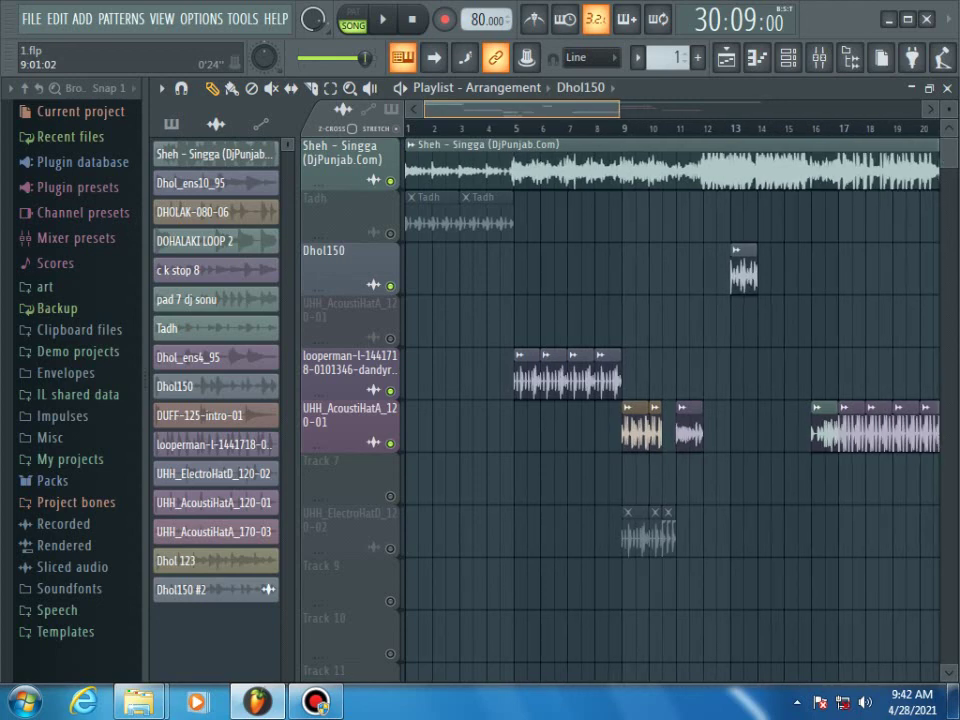
mouse_move(620, 109)
left_mouse_down()
mouse_move(591, 109)
mouse_move(608, 109)
left_mouse_up()
scroll(670, 400, "down", 4)
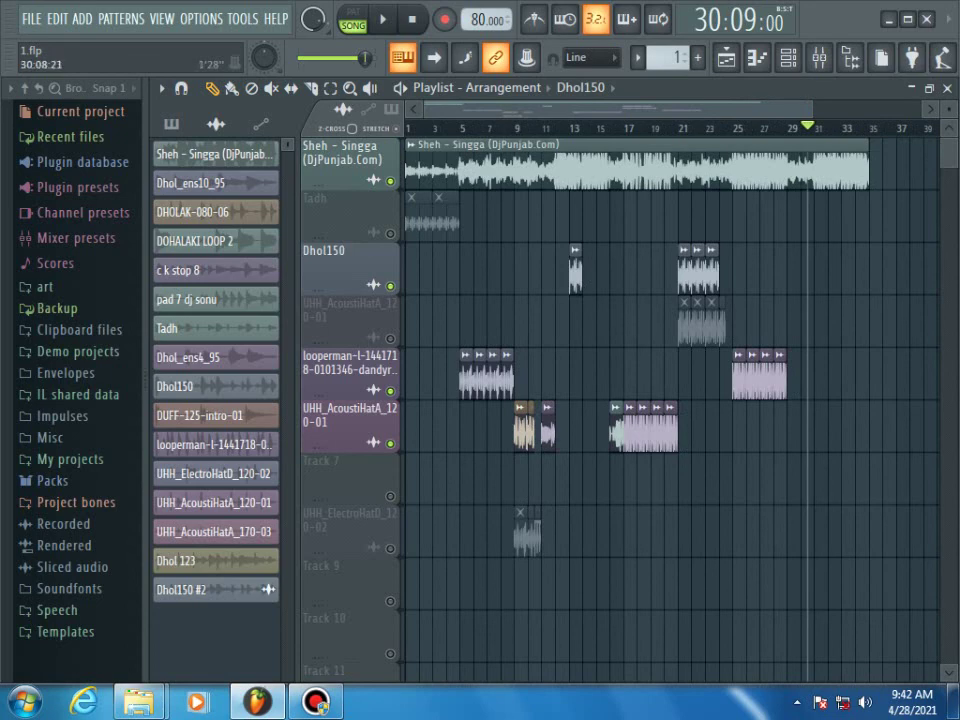
scroll(670, 400, "up", 3)
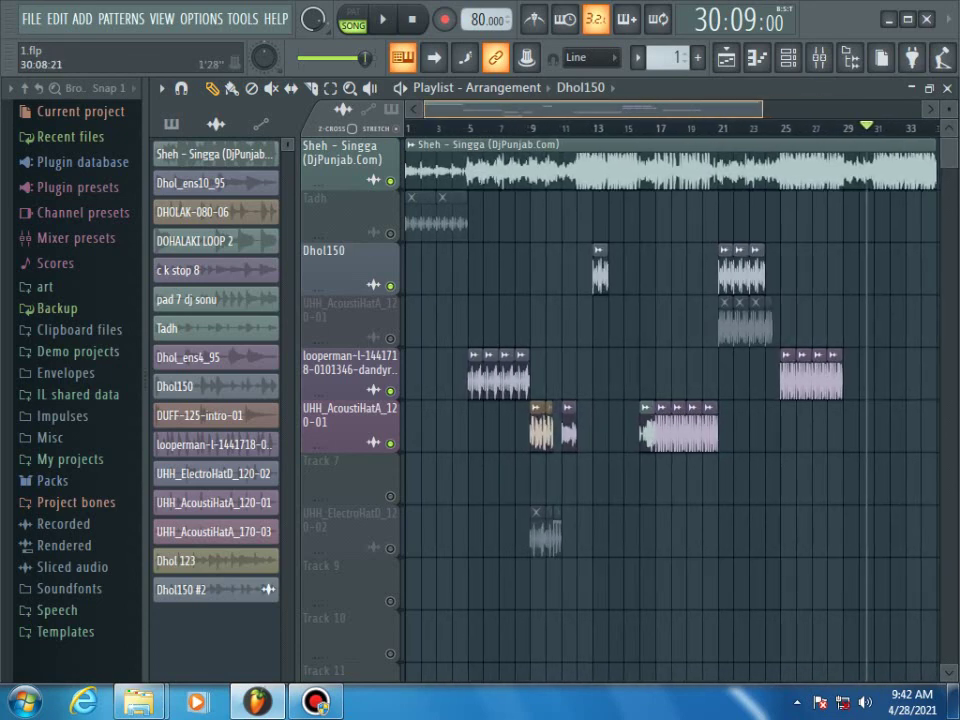